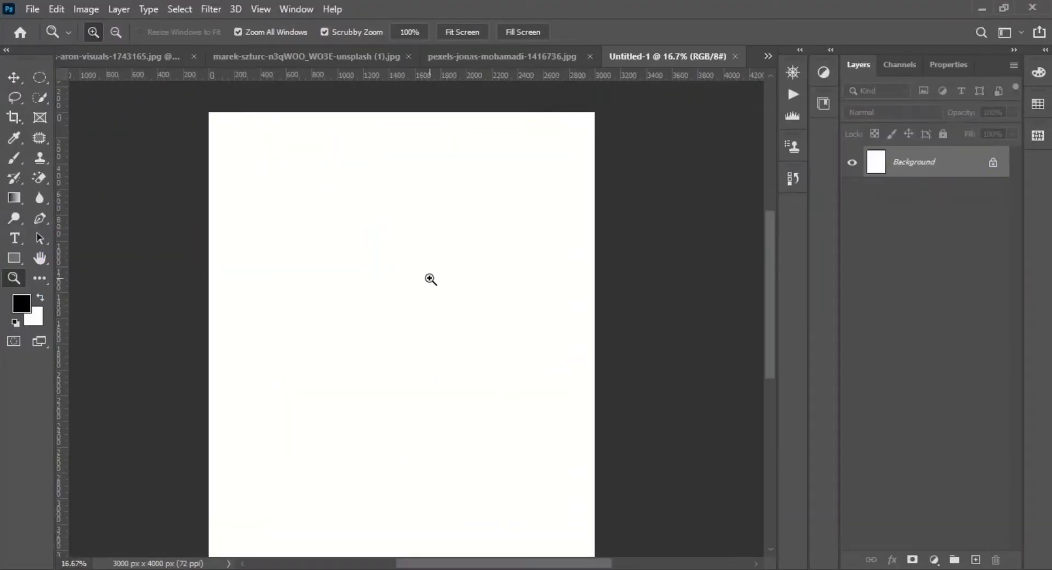
# Step: Drag the night landscape into Untitled-1 and stretch it upward to fill the canvas height
pyautogui.click(98, 58)
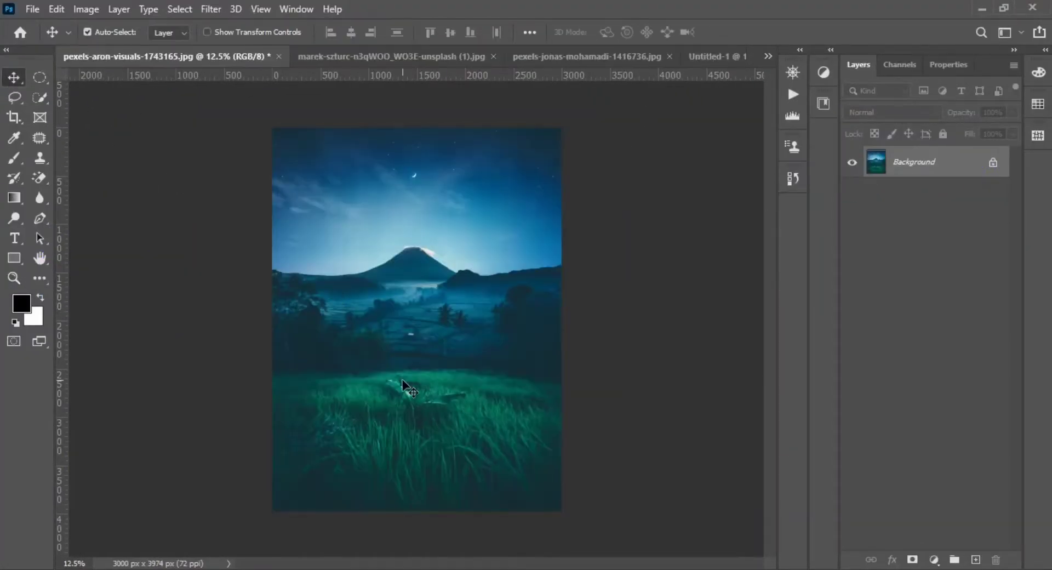
pyautogui.click(405, 384)
pyautogui.click(517, 260)
pyautogui.moveTo(411, 294)
pyautogui.mouseDown()
pyautogui.moveTo(714, 104)
pyautogui.moveTo(442, 312)
pyautogui.mouseUp()
pyautogui.hotkey('ctrl', 't')
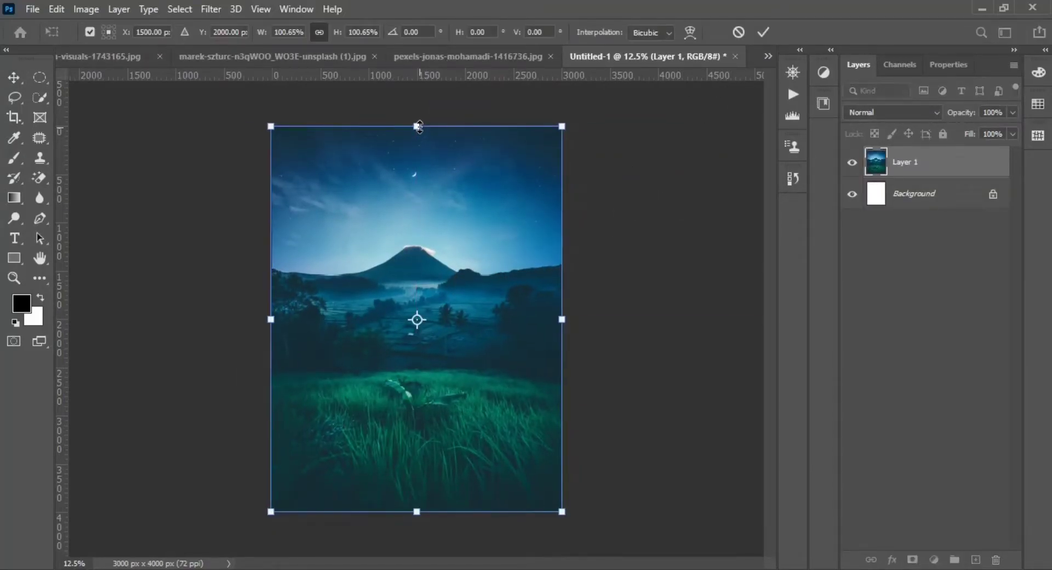
pyautogui.moveTo(421, 122); pyautogui.dragTo(421, 114)
pyautogui.press('Return')
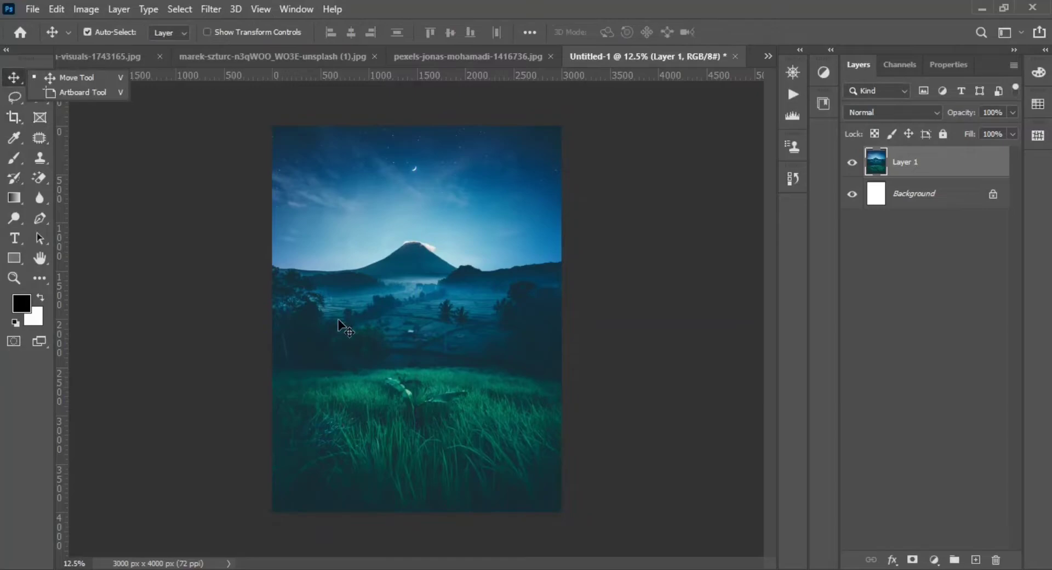
# Step: Crop the canvas wider on both sides with Content-Aware fill for the new edges
pyautogui.press('c')
pyautogui.moveTo(562, 319); pyautogui.dragTo(586, 324)
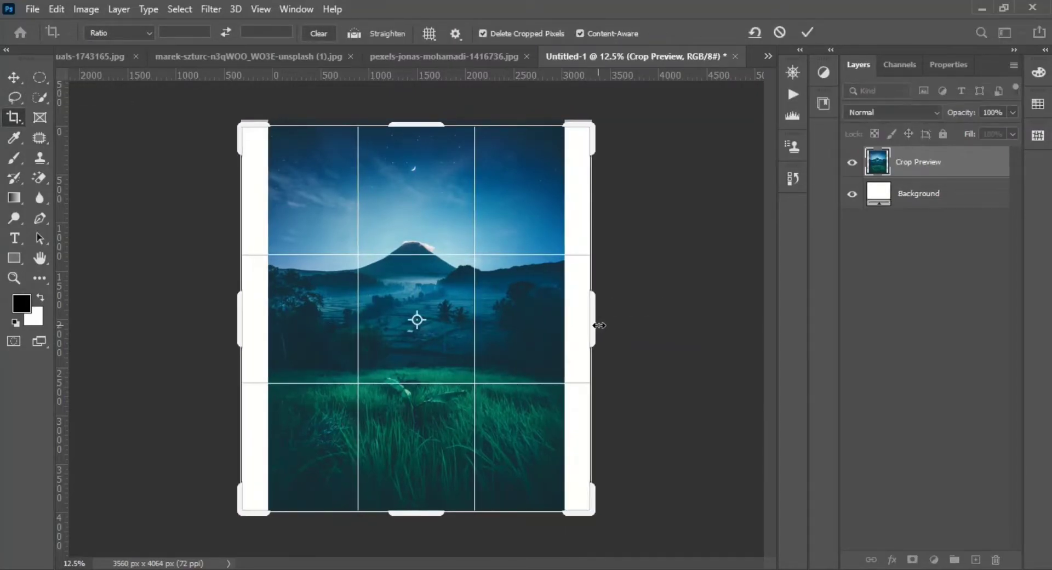
pyautogui.click(806, 34)
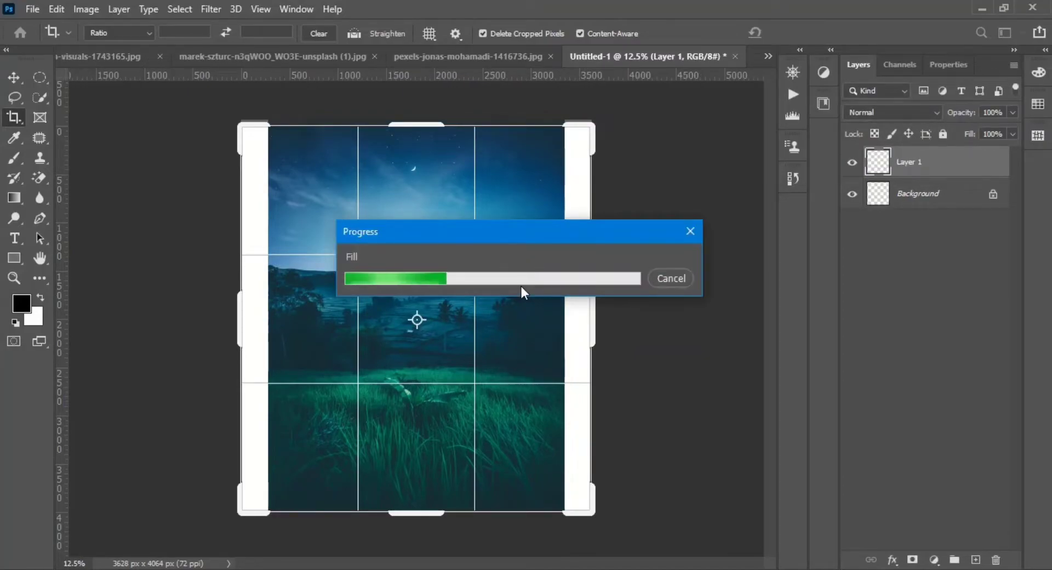
# Step: Select the running child with Quick Selection and drag the cutout into the night composite
pyautogui.click(461, 57)
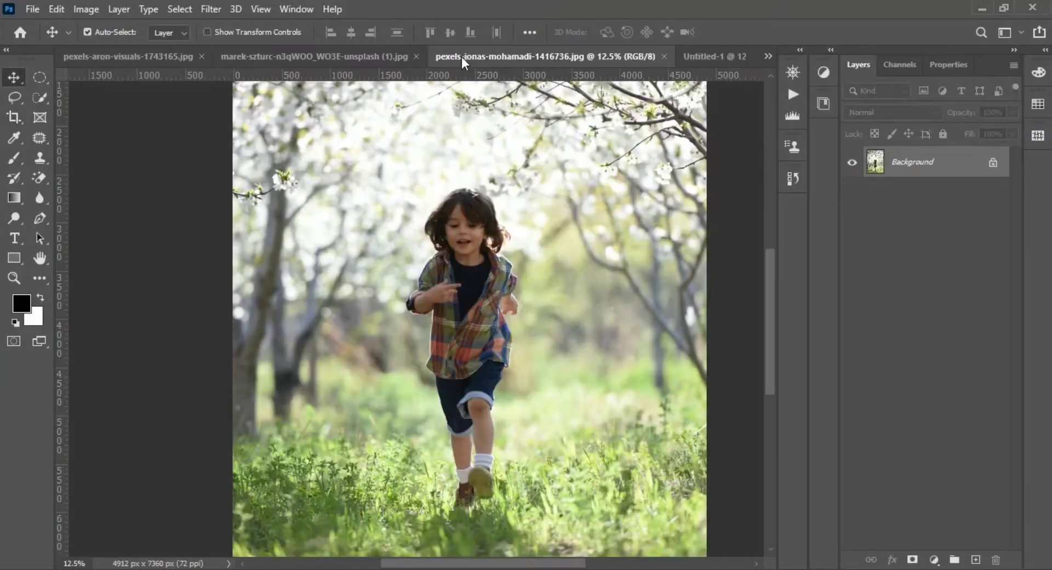
pyautogui.press('z')
pyautogui.click(520, 345)
pyautogui.hotkey('ctrl', '-')
pyautogui.hotkey('ctrl', '-')
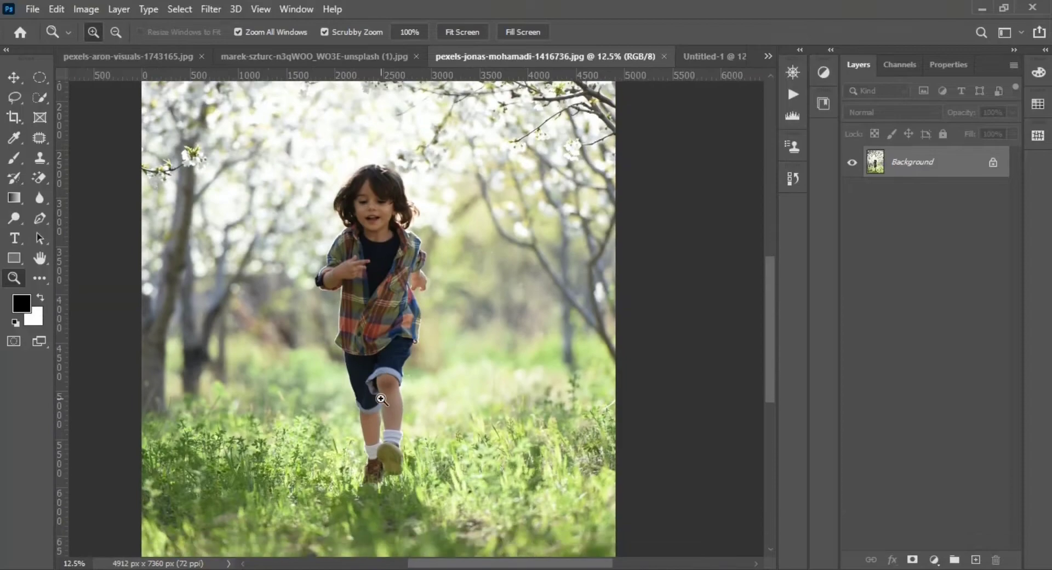
pyautogui.press('w')
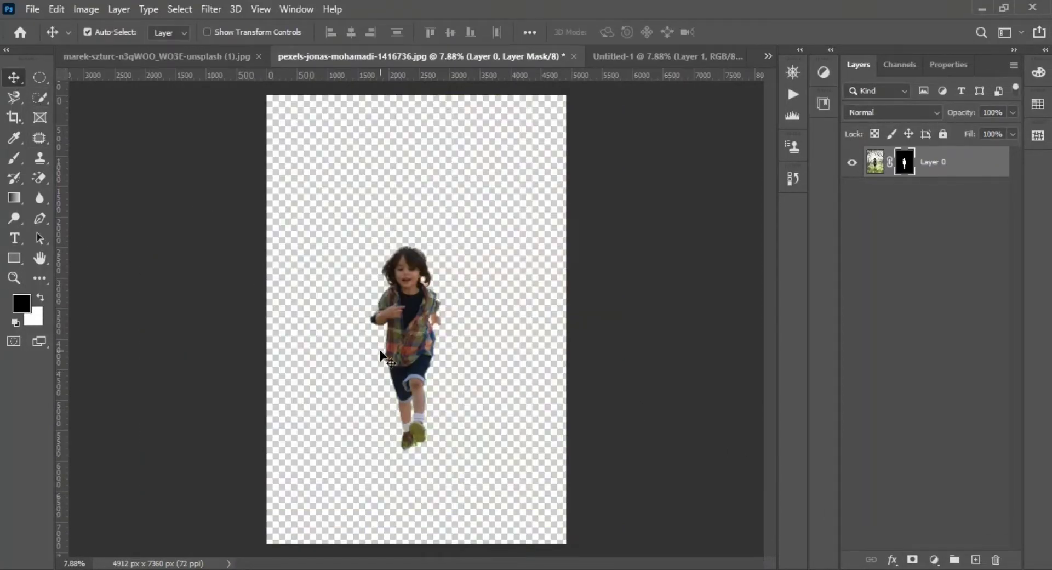
pyautogui.moveTo(383, 357); pyautogui.dragTo(403, 347)
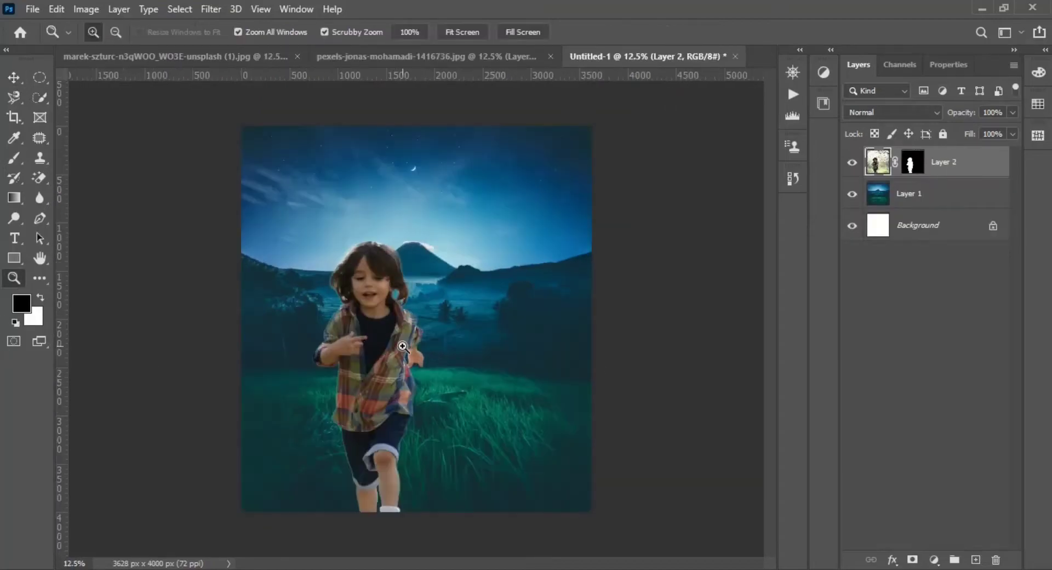
# Step: Shrink the child to about 58.5% and move him down into the grass
pyautogui.press('v')
pyautogui.hotkey('ctrl', 't')
pyautogui.moveTo(486, 363); pyautogui.dragTo(539, 339)
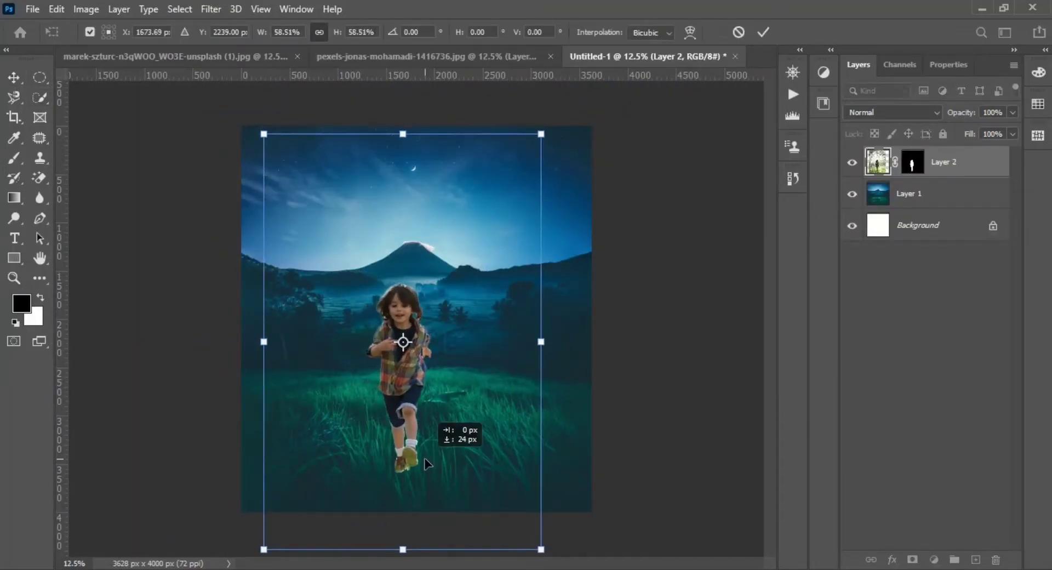
pyautogui.moveTo(420, 432); pyautogui.dragTo(430, 492)
pyautogui.press('Return')
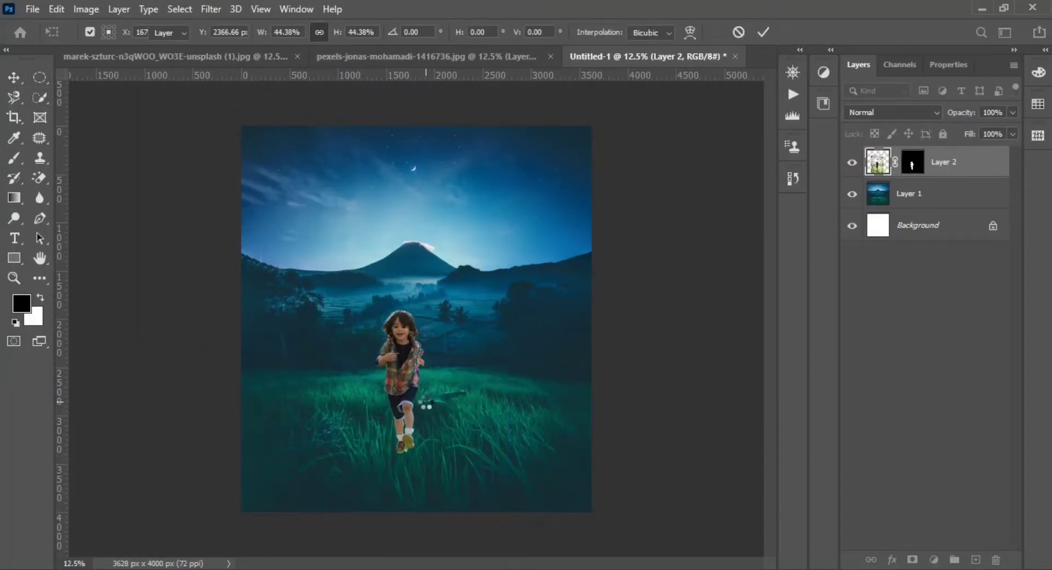
# Step: Apply Filter > Other > Minimum with a 1-pixel radius to the child's mask
pyautogui.click(208, 9)
pyautogui.click(433, 371)
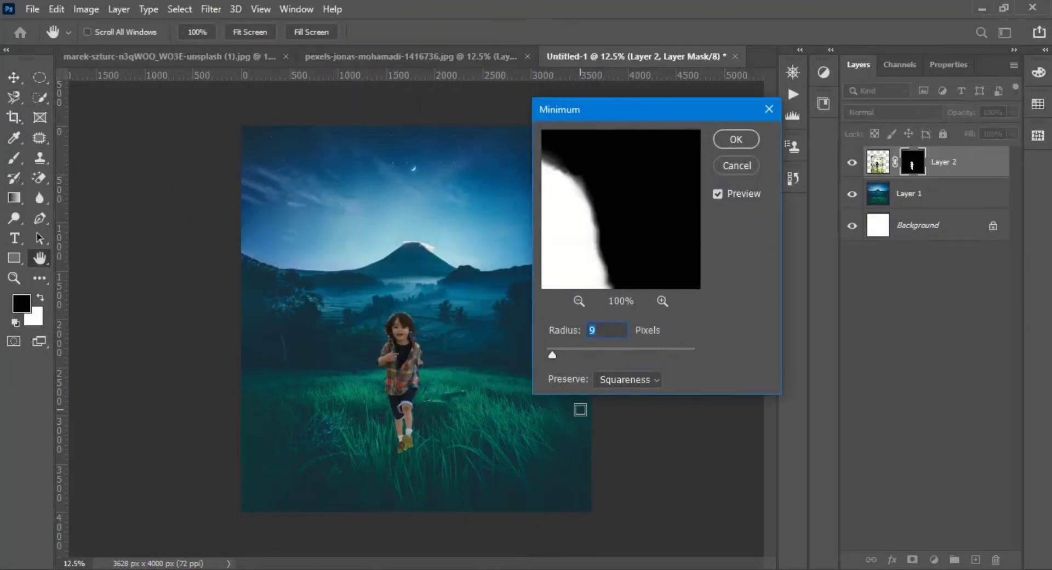
pyautogui.press('Down')
pyautogui.press('Down')
pyautogui.press('Down')
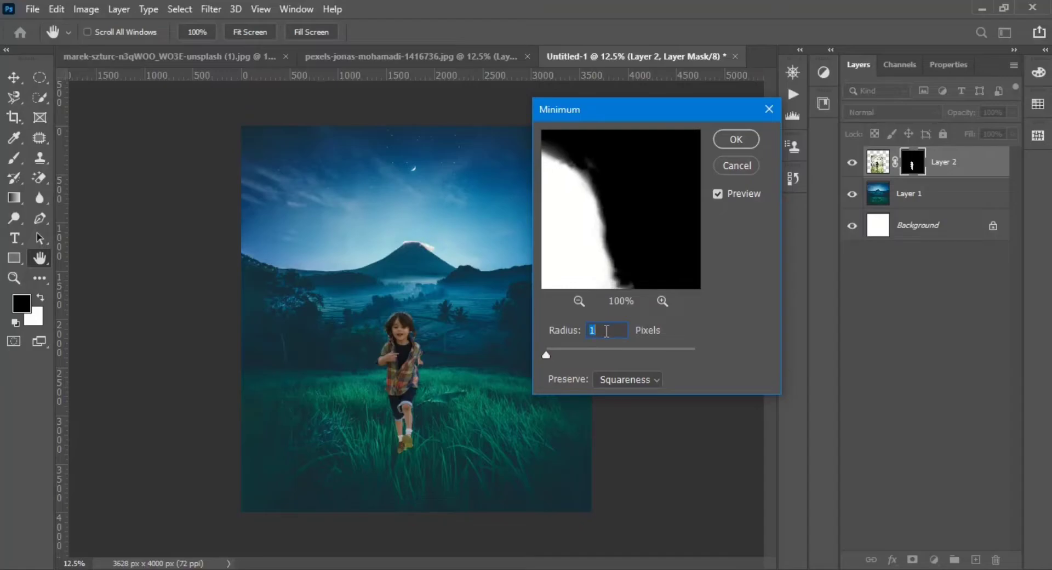
pyautogui.click(736, 140)
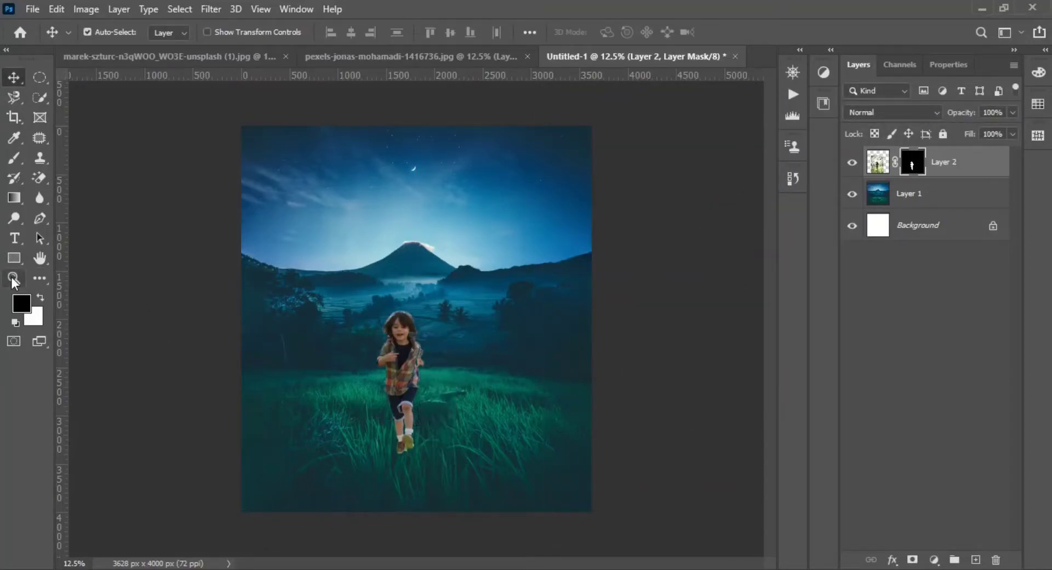
# Step: Zoom in on the child's feet and choose a soft 106 px round brush
pyautogui.click(14, 277)
pyautogui.moveTo(176, 301); pyautogui.dragTo(338, 400)
pyautogui.hotkey('ctrl', '1')
pyautogui.scroll(-5, 384, 340)
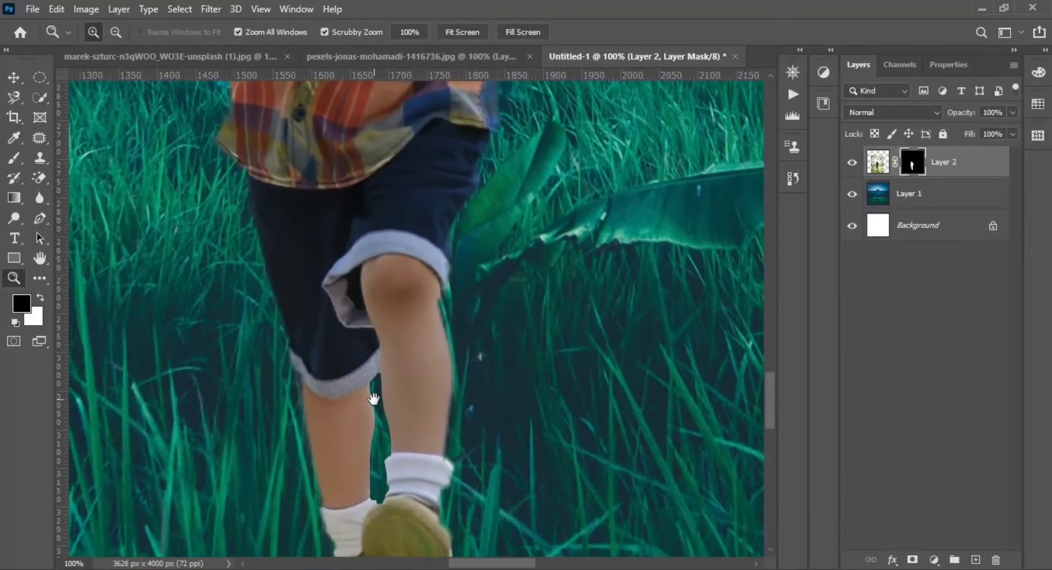
pyautogui.scroll(-3, 372, 361)
pyautogui.hotkey('ctrl', '-')
pyautogui.click(16, 159)
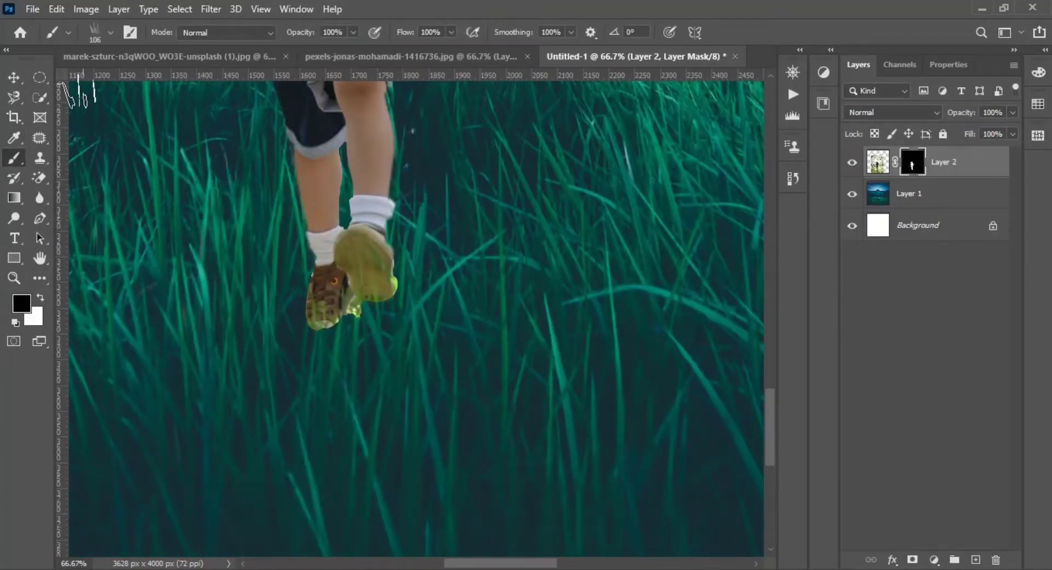
pyautogui.click(102, 32)
pyautogui.scroll(-5, 350, 233)
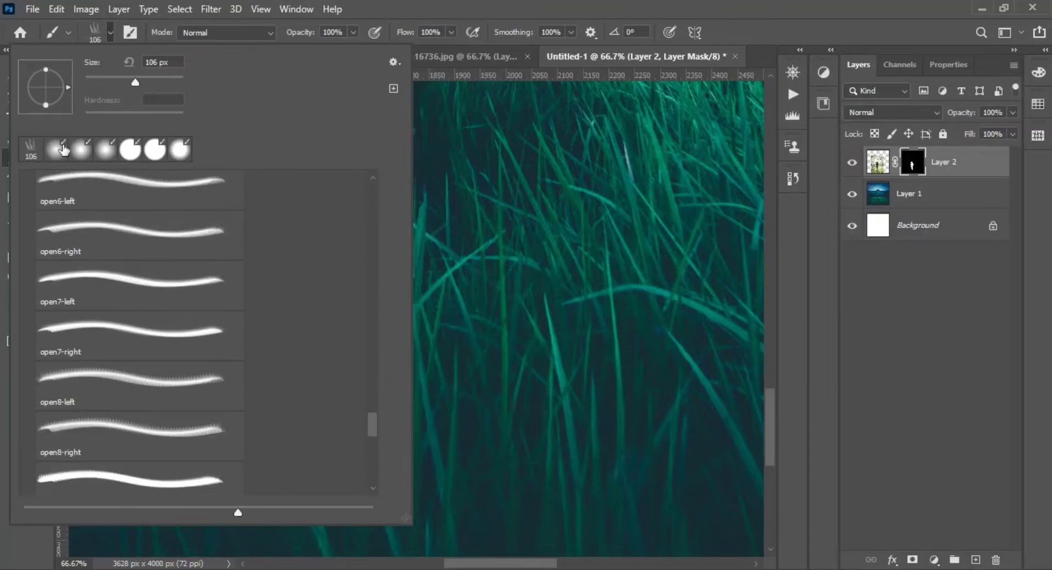
pyautogui.doubleClick(110, 384)
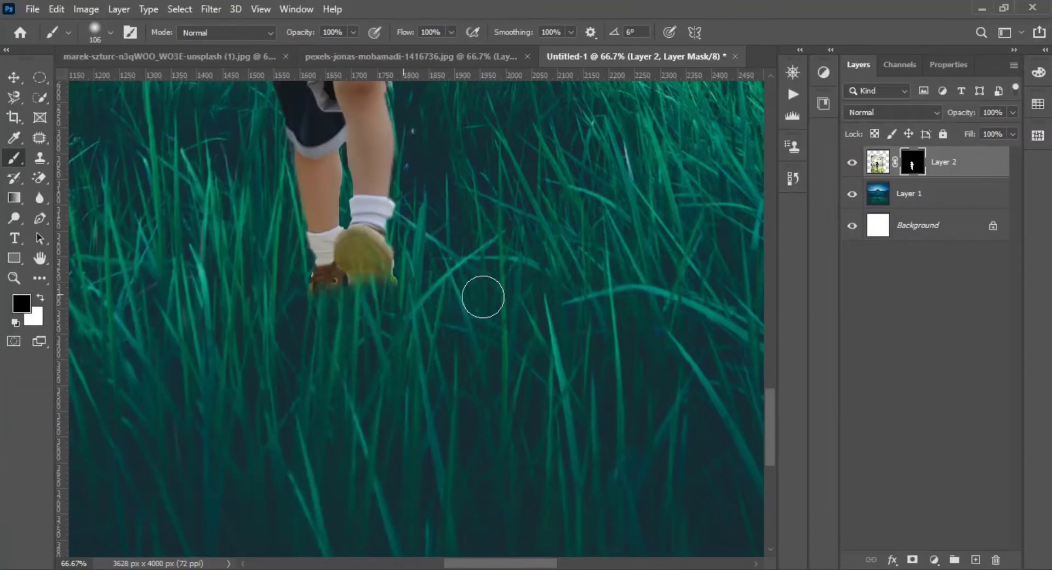
# Step: Switch to the Grass_Brush_03 brush for the mask and zoom out to the whole composite
pyautogui.click(101, 31)
pyautogui.press('Escape')
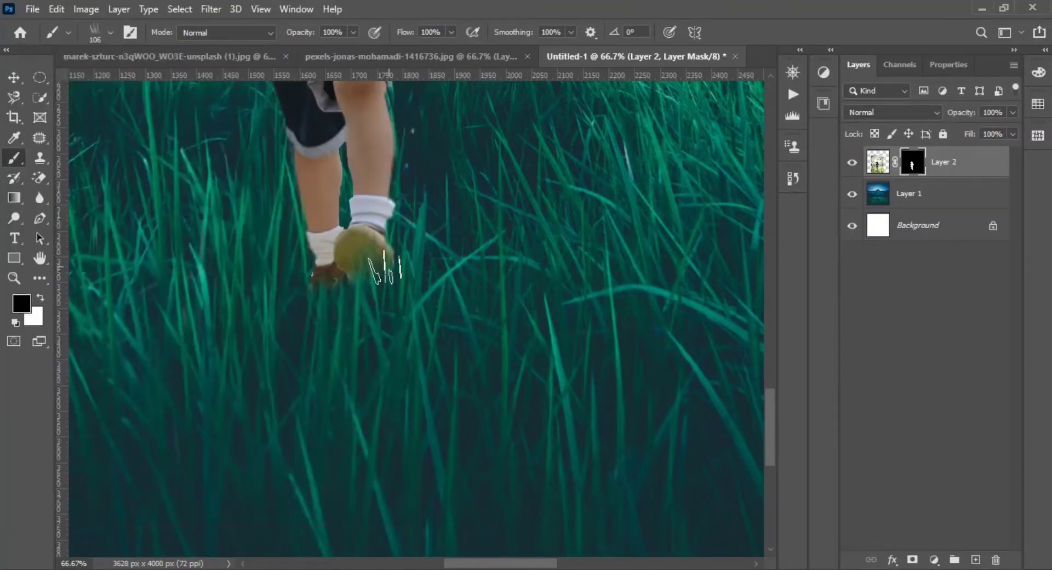
pyautogui.rightClick(364, 263)
pyautogui.doubleClick(470, 515)
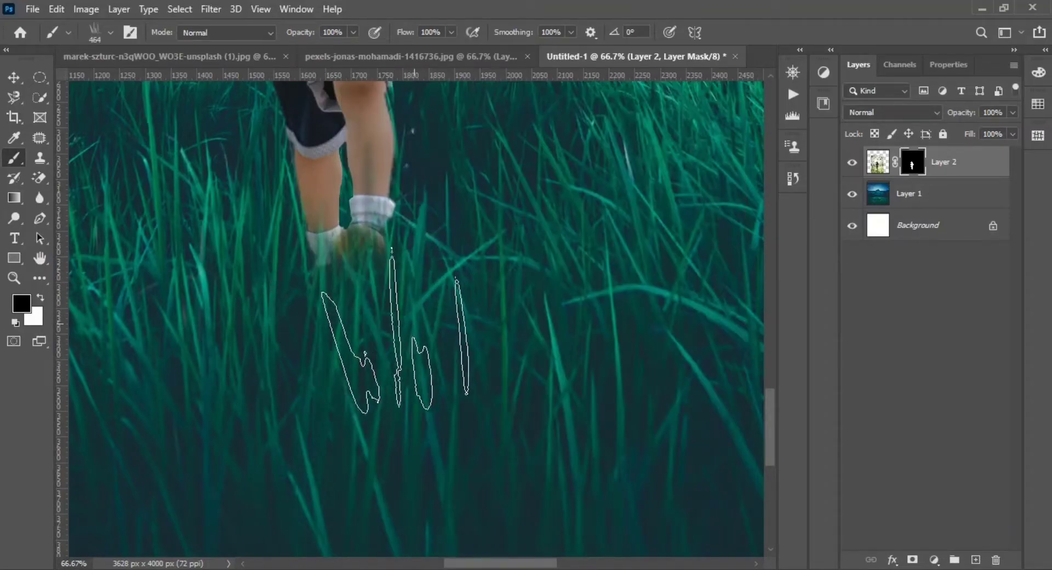
pyautogui.press('z')
pyautogui.moveTo(400, 339)
pyautogui.mouseDown()
pyautogui.moveTo(312, 301)
pyautogui.moveTo(408, 367)
pyautogui.mouseUp()
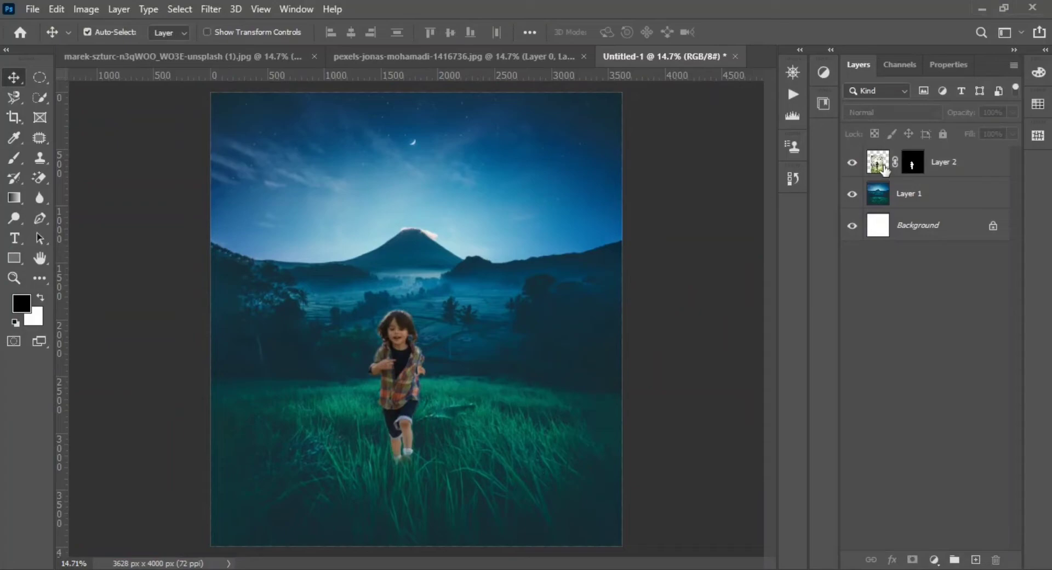
# Step: Try a Levels adjustment on the child, darkening shadows and midtones to 0.80, then delete it
pyautogui.click(884, 168)
pyautogui.click(933, 559)
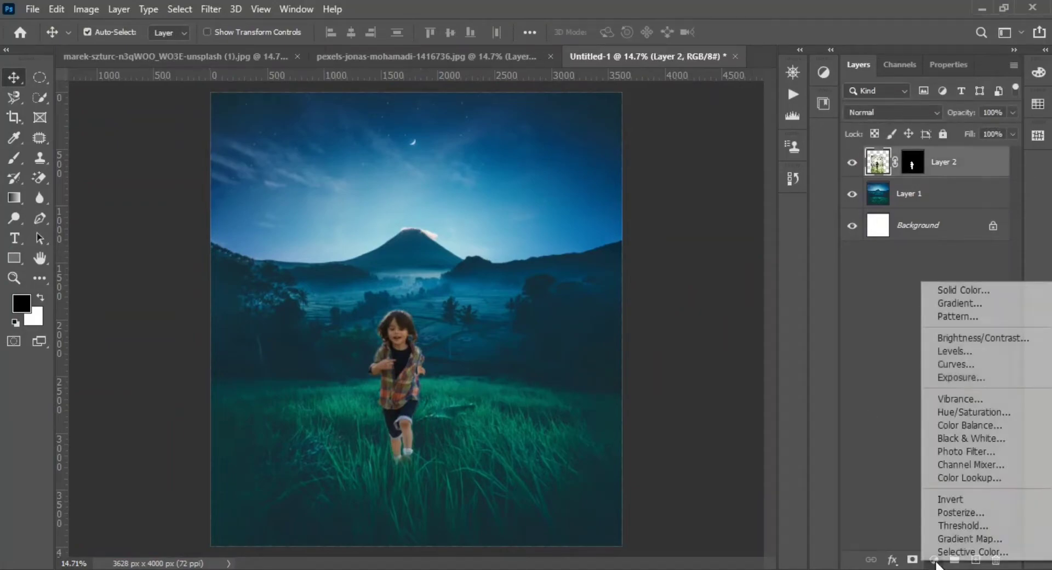
pyautogui.click(953, 352)
pyautogui.moveTo(936, 227)
pyautogui.mouseDown()
pyautogui.moveTo(896, 227)
pyautogui.moveTo(958, 227)
pyautogui.mouseUp()
pyautogui.moveTo(872, 227); pyautogui.dragTo(899, 227)
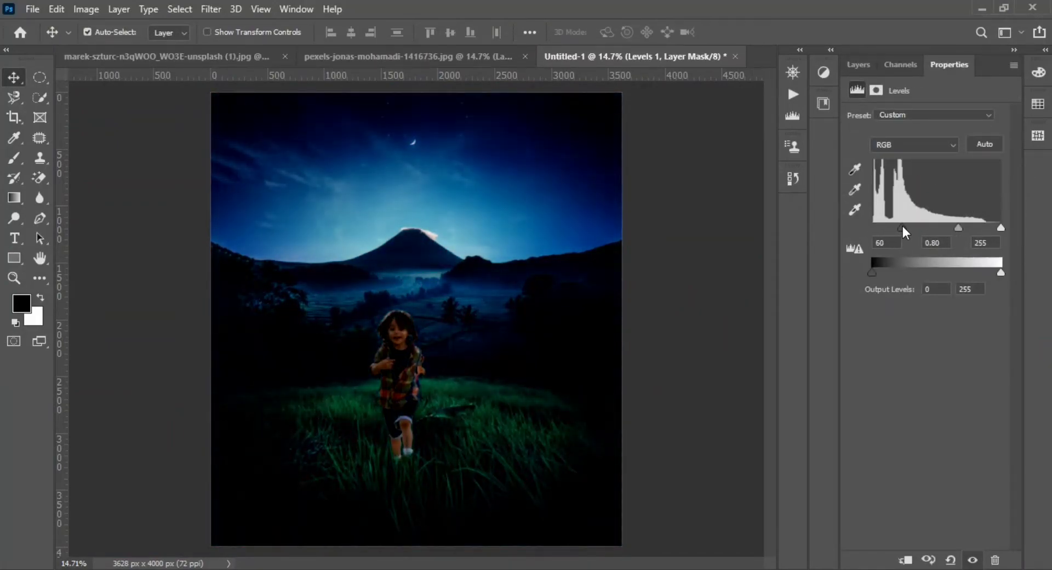
pyautogui.click(858, 64)
pyautogui.moveTo(942, 162); pyautogui.dragTo(995, 559)
# Step: Add a Curves adjustment clipped to the child with a lowered white point, and invert its mask
pyautogui.click(934, 559)
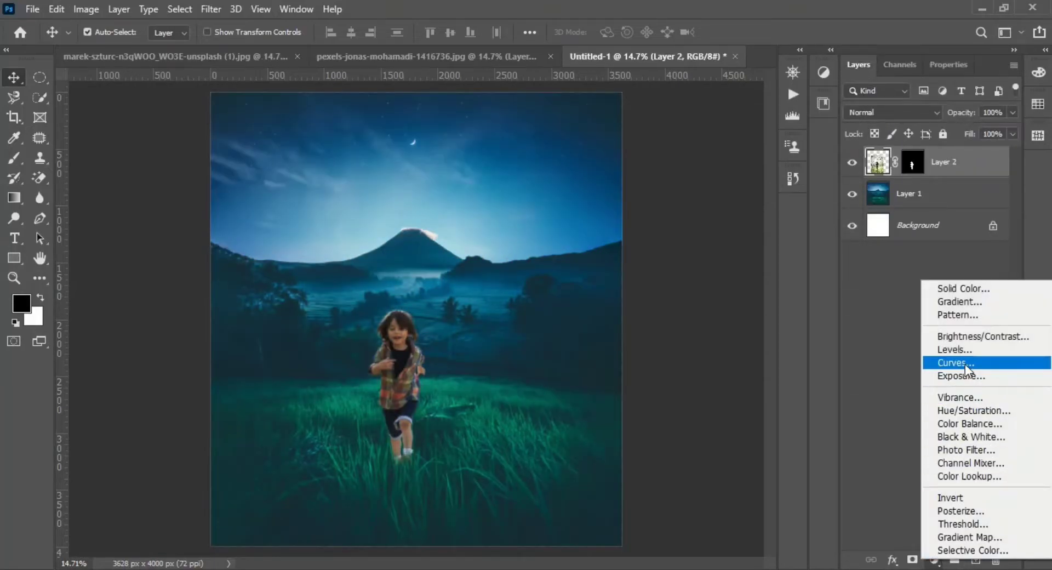
pyautogui.click(964, 364)
pyautogui.moveTo(995, 154); pyautogui.dragTo(998, 218)
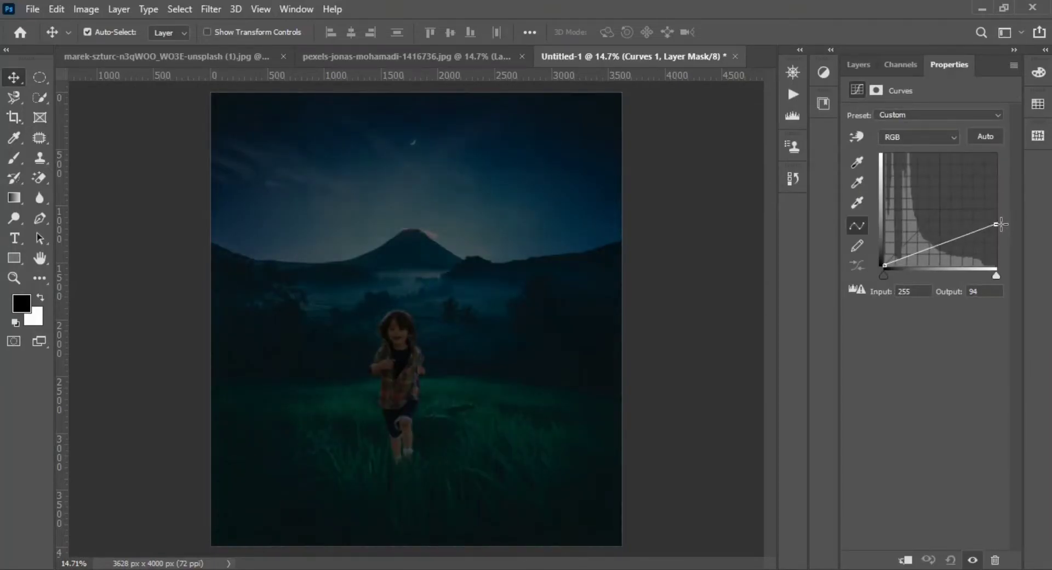
pyautogui.click(905, 559)
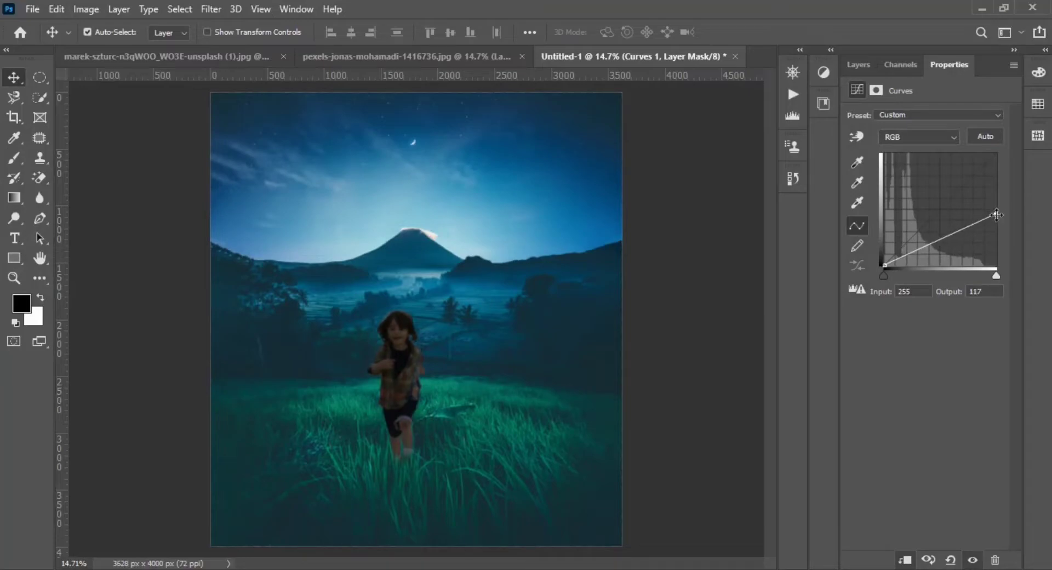
pyautogui.click(858, 64)
pyautogui.hotkey('ctrl', 'i')
pyautogui.press('z')
pyautogui.moveTo(417, 356); pyautogui.dragTo(493, 395)
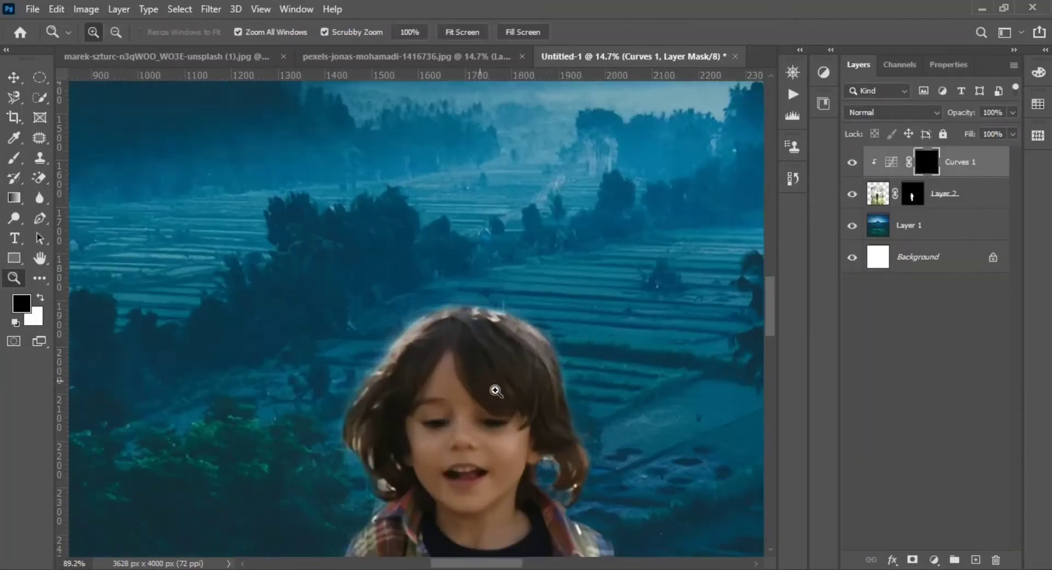
pyautogui.moveTo(394, 375); pyautogui.dragTo(361, 362)
# Step: Paint white on the Curves mask over the boy to reveal the darkening
pyautogui.press('b')
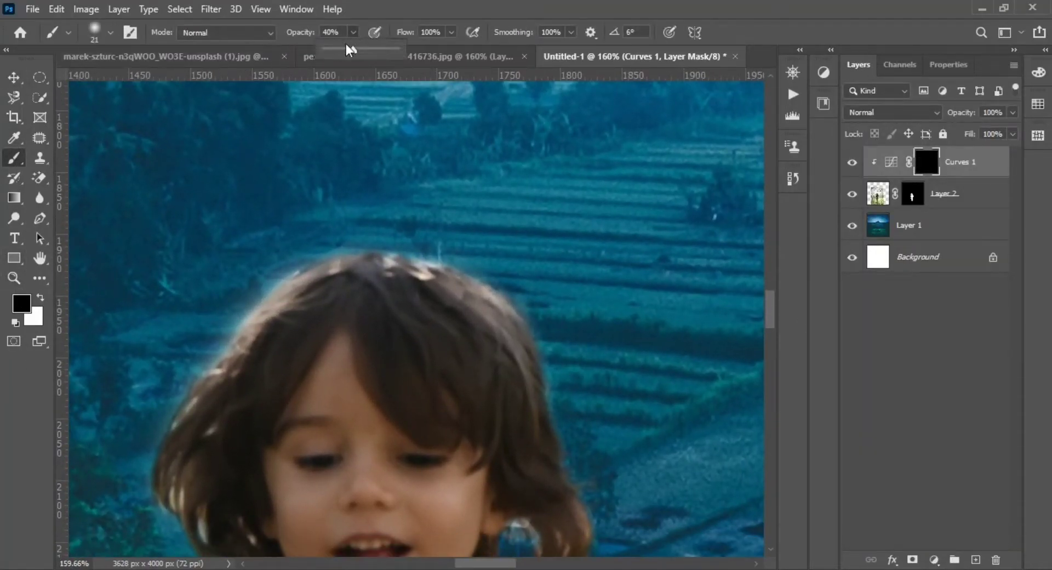
pyautogui.rightClick(384, 90)
pyautogui.press('Return')
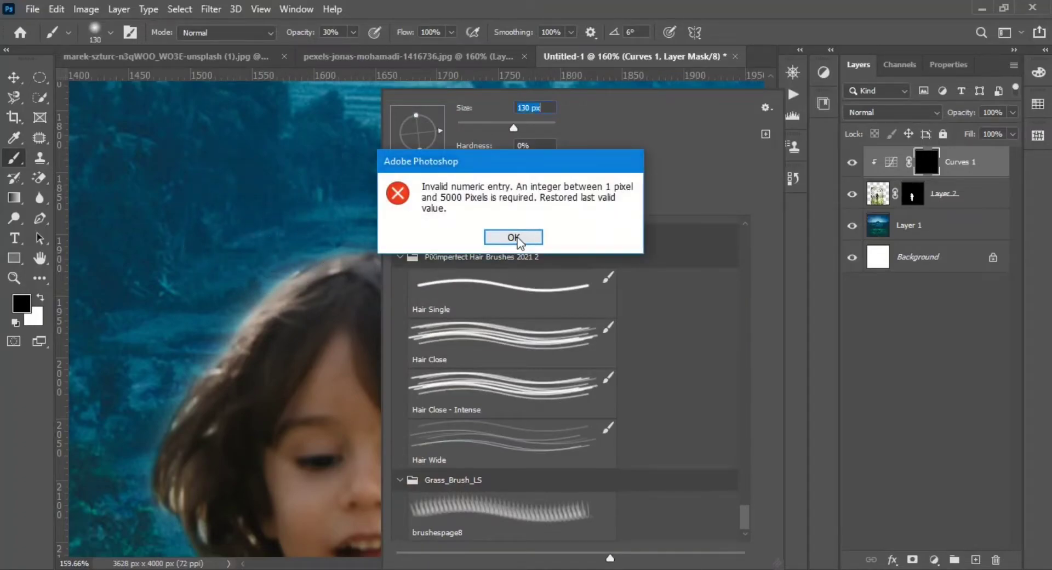
pyautogui.press('Return')
pyautogui.press('x')
pyautogui.moveTo(436, 258); pyautogui.dragTo(476, 346)
pyautogui.scroll(2, 476, 346)
pyautogui.hscroll(-3, 476, 346)
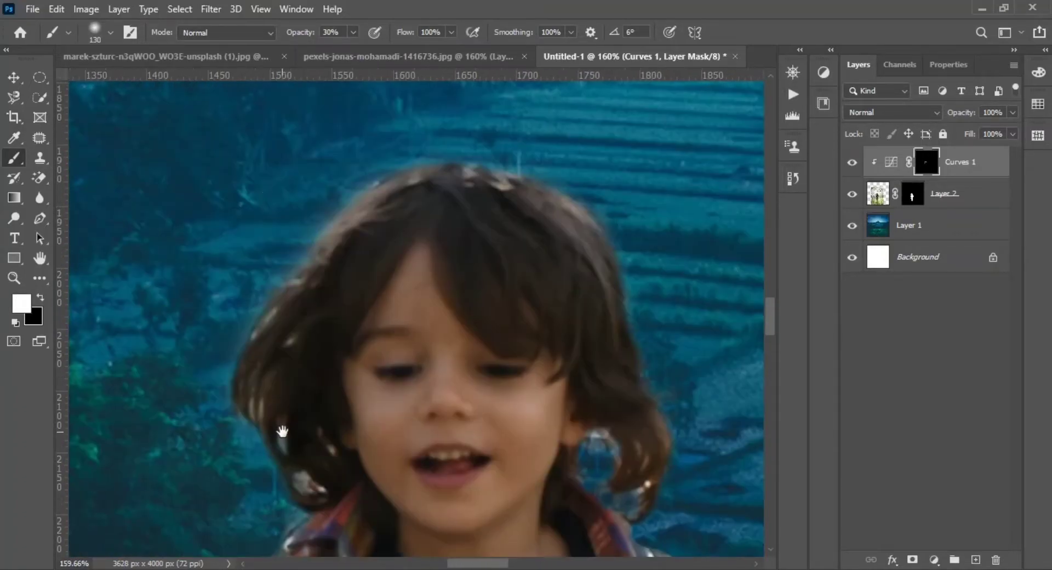
pyautogui.scroll(-5, 558, 305)
pyautogui.hscroll(4, 559, 305)
pyautogui.scroll(-2, 422, 328)
pyautogui.scroll(-3, 341, 474)
pyautogui.hscroll(-2, 340, 474)
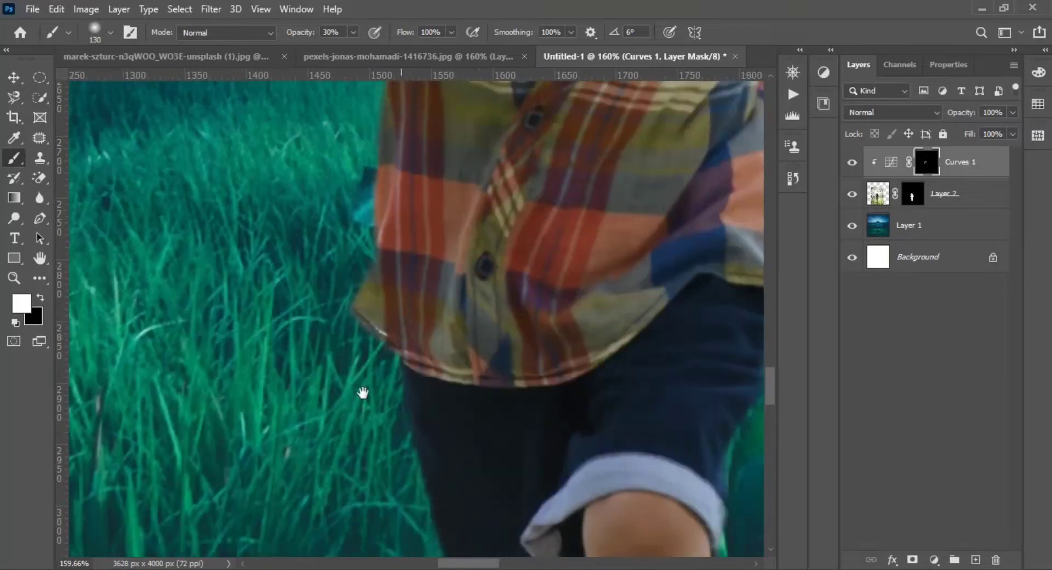
pyautogui.scroll(6, 364, 399)
pyautogui.scroll(1, 347, 223)
pyautogui.scroll(3, 364, 259)
pyautogui.hscroll(-1, 364, 259)
pyautogui.scroll(-2, 434, 282)
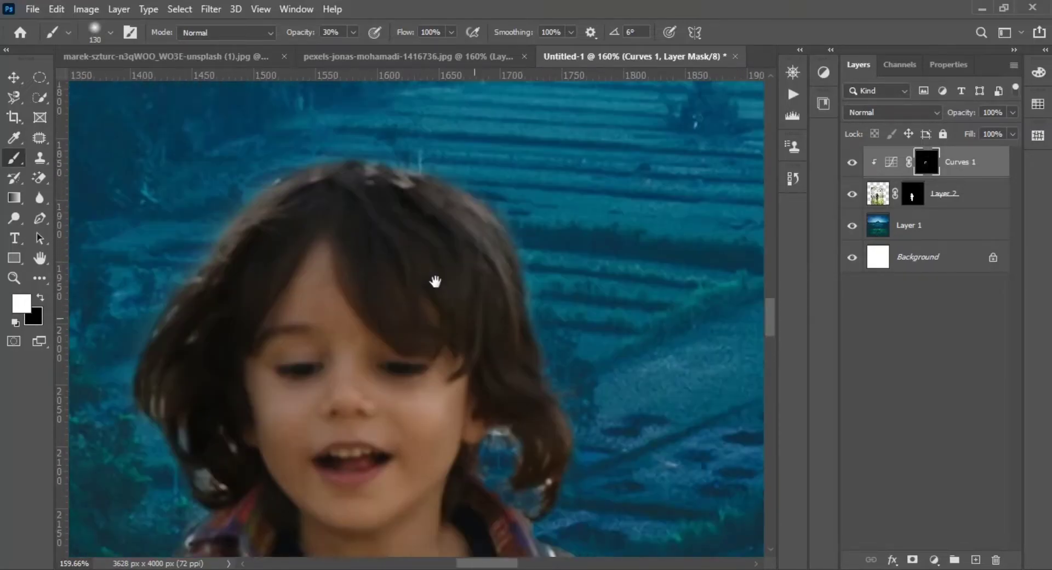
pyautogui.scroll(-3, 434, 281)
# Step: Enlarge the boy's layer to about 106% with Free Transform
pyautogui.hotkey('ctrl', '-')
pyautogui.hotkey('ctrl', '-')
pyautogui.hotkey('ctrl', '-')
pyautogui.press('v')
pyautogui.press('x')
pyautogui.click(404, 364)
pyautogui.hotkey('ctrl', 't')
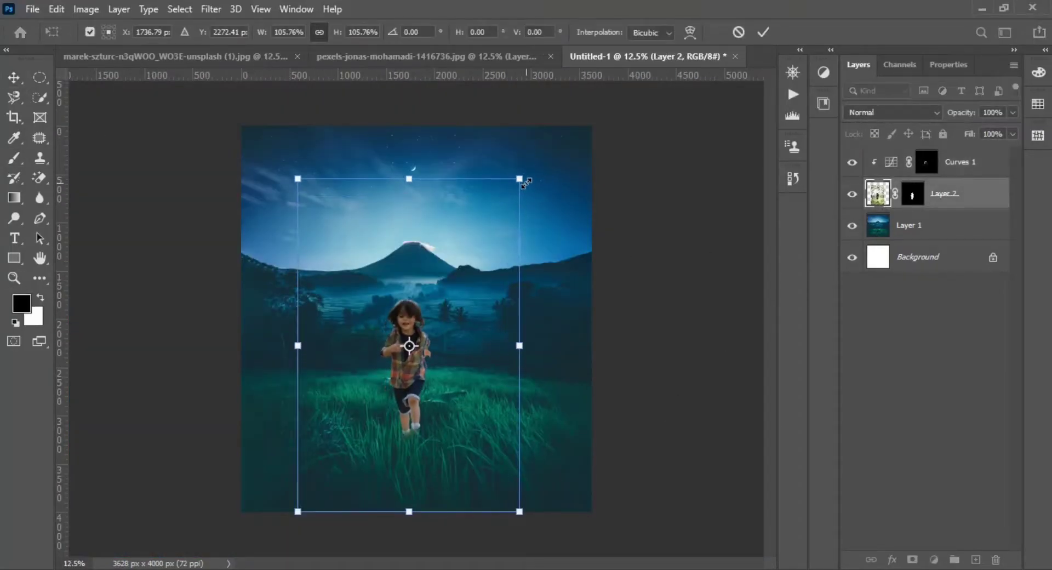
pyautogui.press('Return')
pyautogui.click(630, 534)
# Step: Add a Color Balance adjustment with Midtones Cyan-Red at -29, then deselect the layers
pyautogui.click(934, 560)
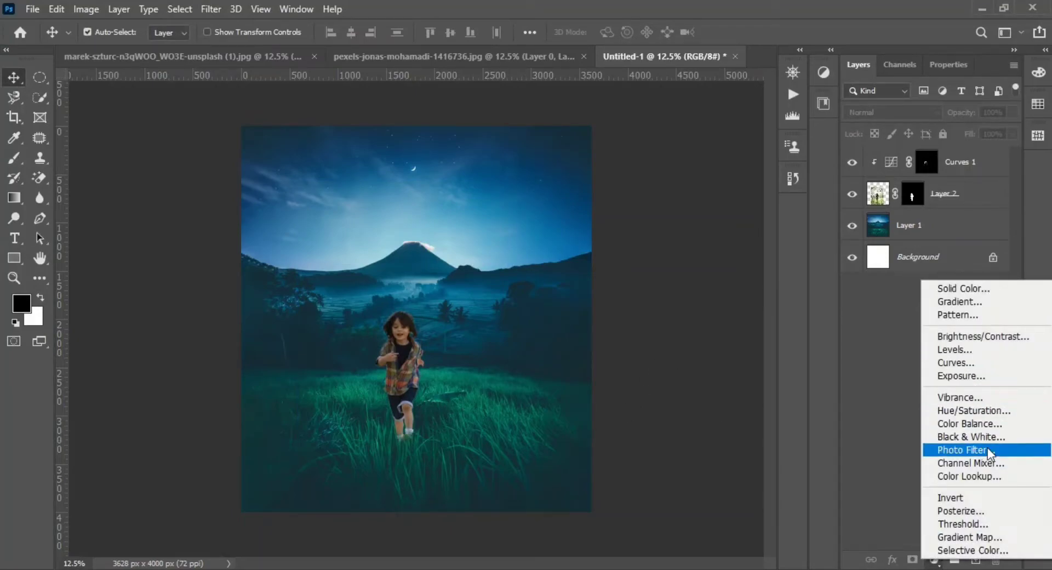
pyautogui.click(942, 425)
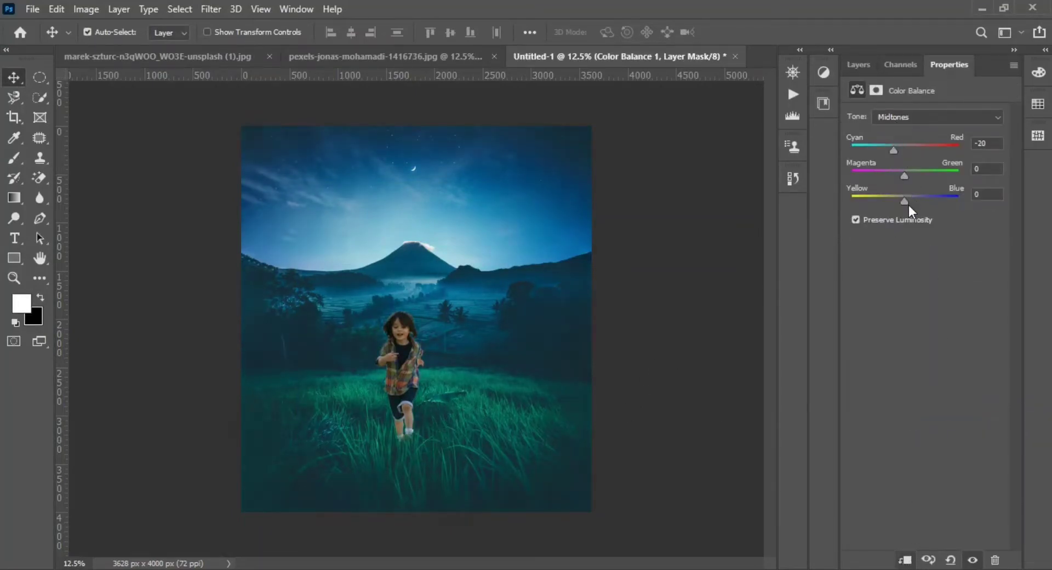
pyautogui.moveTo(893, 151); pyautogui.dragTo(888, 150)
pyautogui.click(858, 64)
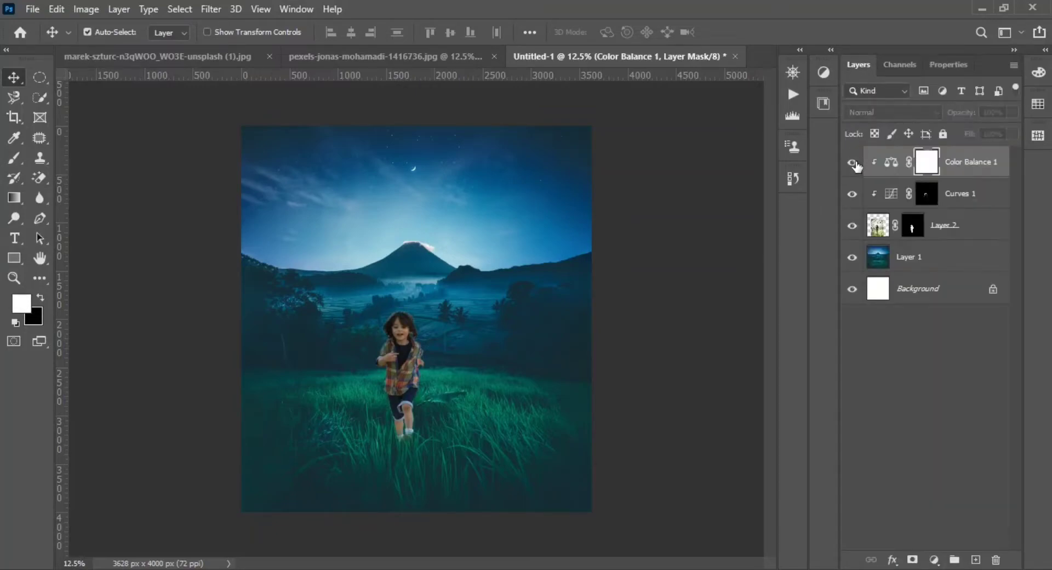
pyautogui.click(726, 458)
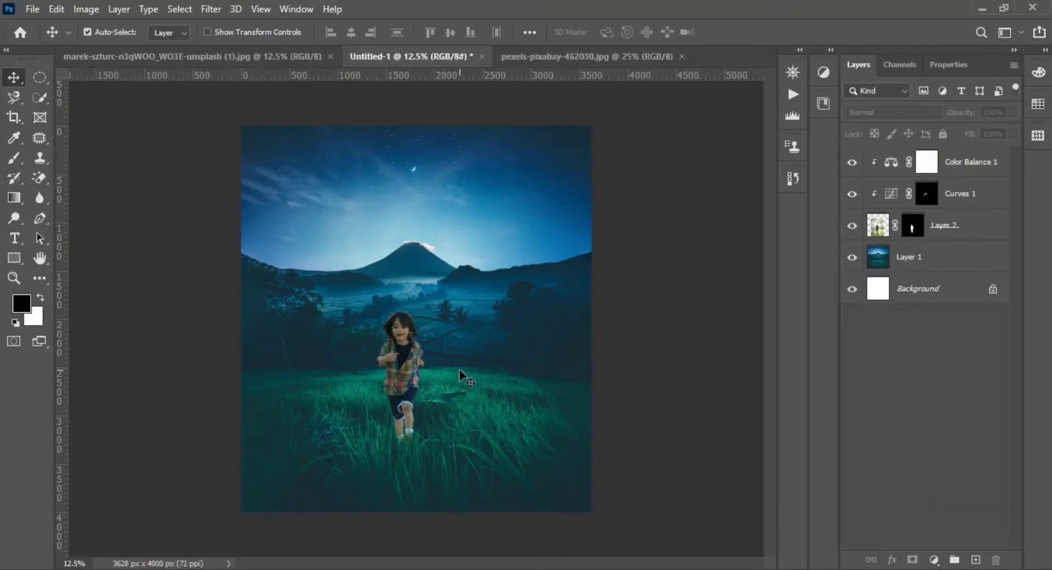
# Step: Drop the glowing jar photo into the composite and zoom in on the jar
pyautogui.click(586, 56)
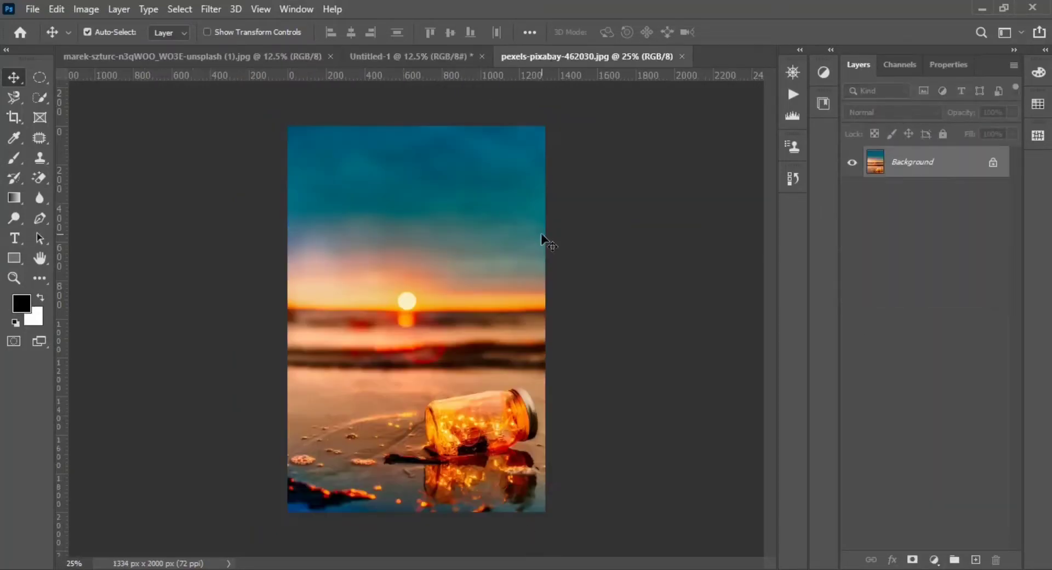
pyautogui.click(545, 235)
pyautogui.click(511, 261)
pyautogui.moveTo(417, 274); pyautogui.dragTo(437, 404)
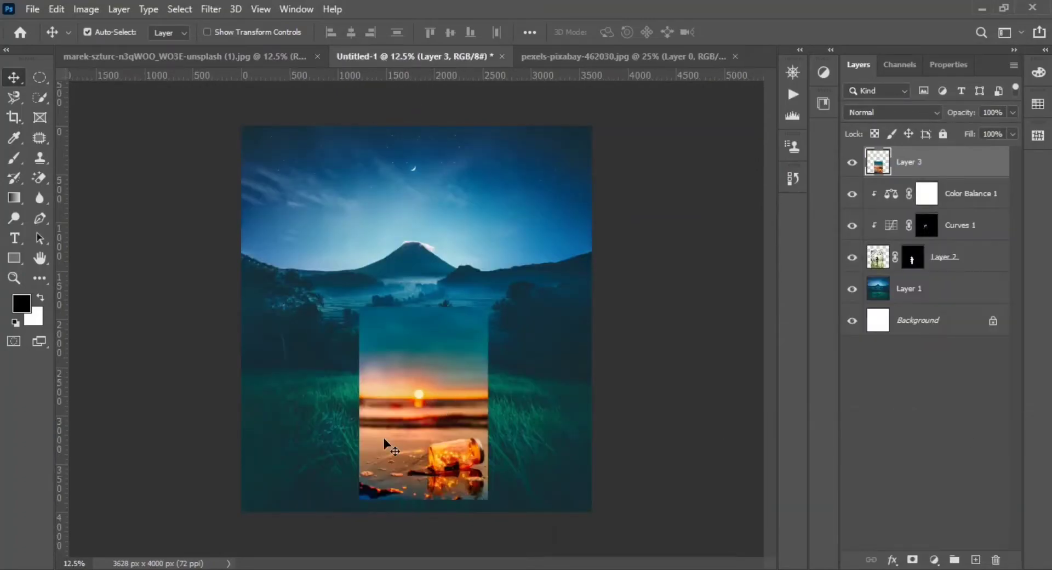
pyautogui.press('z')
pyautogui.moveTo(471, 477); pyautogui.dragTo(547, 478)
# Step: Trace the jar with the Magnetic Lasso and enlarge it to 116%
pyautogui.press('l')
pyautogui.click(129, 351)
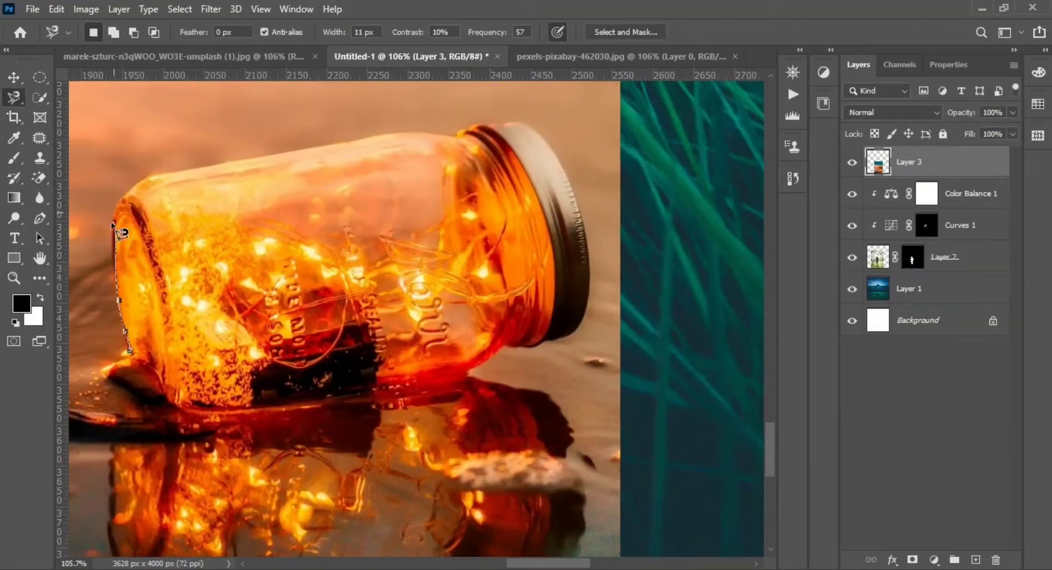
pyautogui.doubleClick(189, 412)
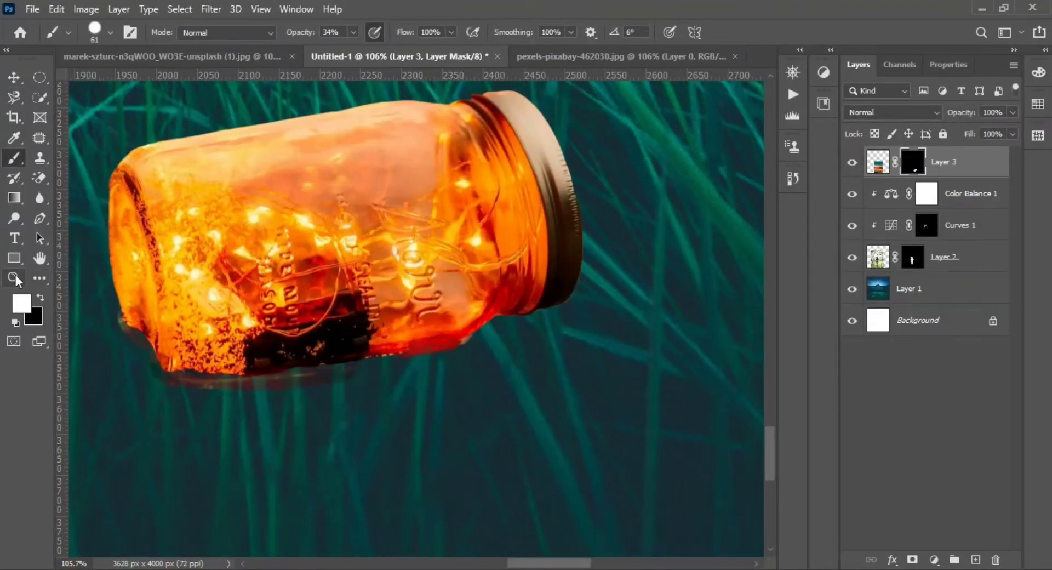
pyautogui.hotkey('ctrl', '0')
pyautogui.hotkey('ctrl', 't')
pyautogui.moveTo(212, 448); pyautogui.dragTo(167, 487)
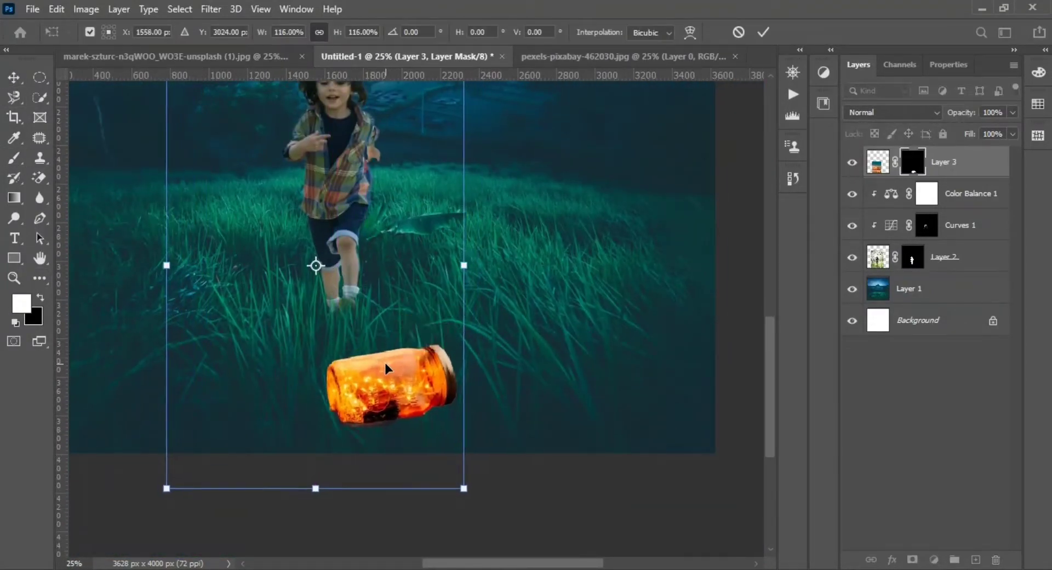
pyautogui.press('Return')
# Step: Apply the jar's cutout mask and warp the jar into the grass
pyautogui.hotkey('ctrl', 't')
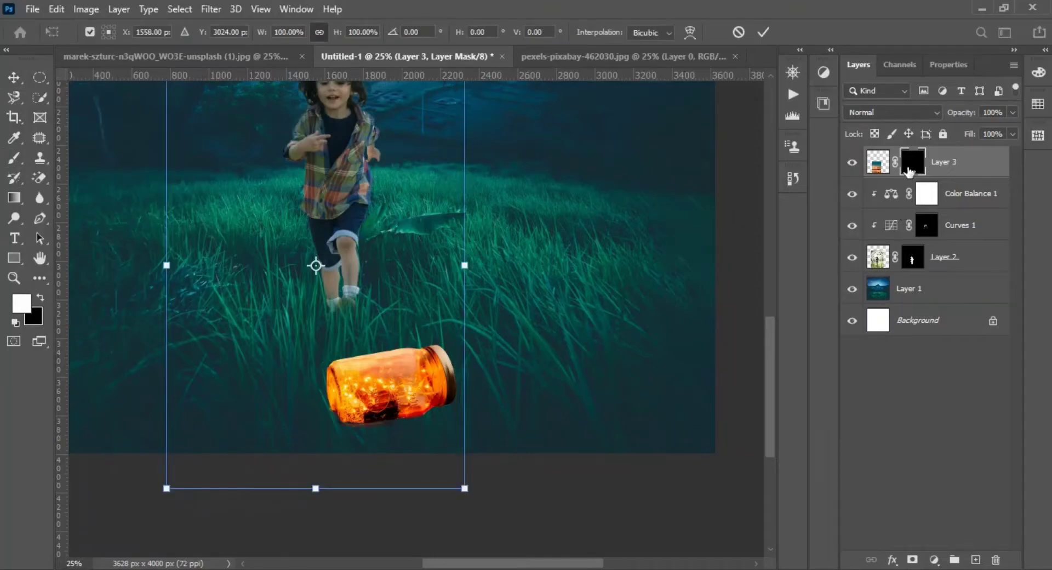
pyautogui.rightClick(908, 172)
pyautogui.click(925, 214)
pyautogui.hotkey('ctrl', 't')
pyautogui.rightClick(438, 264)
pyautogui.click(477, 219)
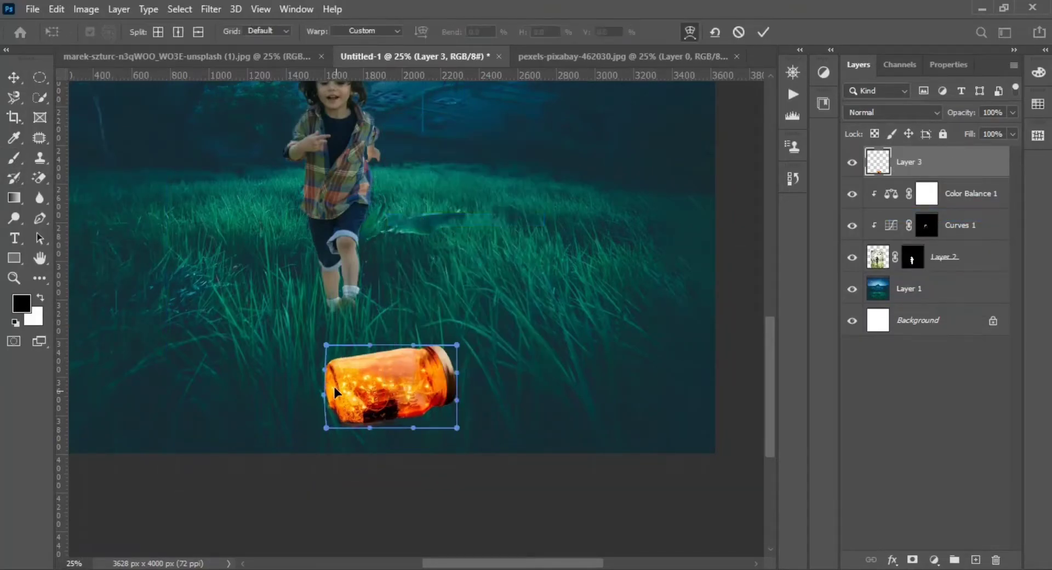
pyautogui.moveTo(334, 388); pyautogui.dragTo(431, 359)
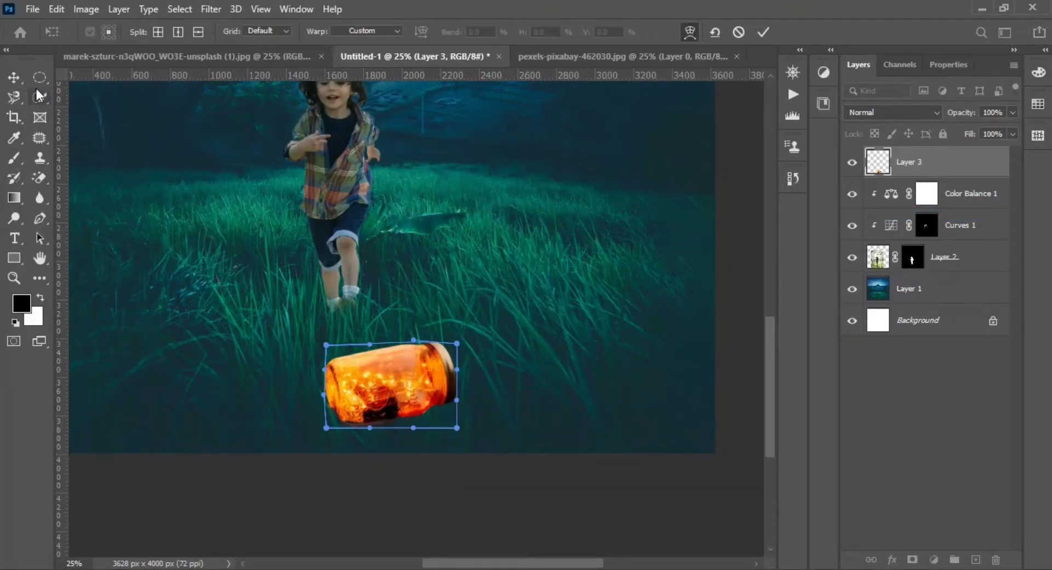
pyautogui.press('Return')
# Step: Mask the jar's lower edge into the grass with a 127 px brush, then add a Solid Color fill layer
pyautogui.click(912, 559)
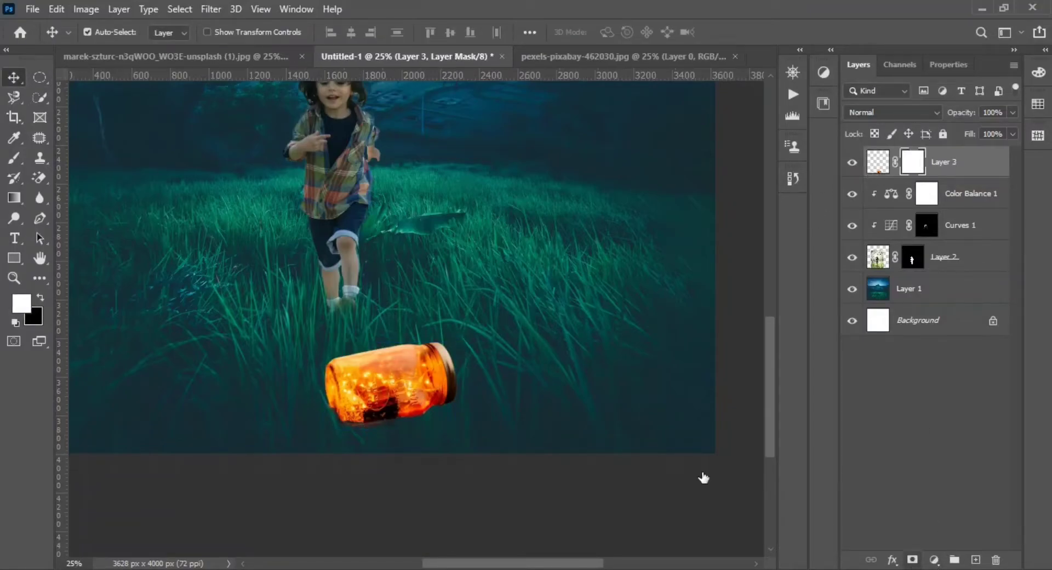
pyautogui.press('b')
pyautogui.scroll(-1, 383, 219)
pyautogui.rightClick(415, 91)
pyautogui.moveTo(519, 127); pyautogui.dragTo(527, 127)
pyautogui.click(325, 409)
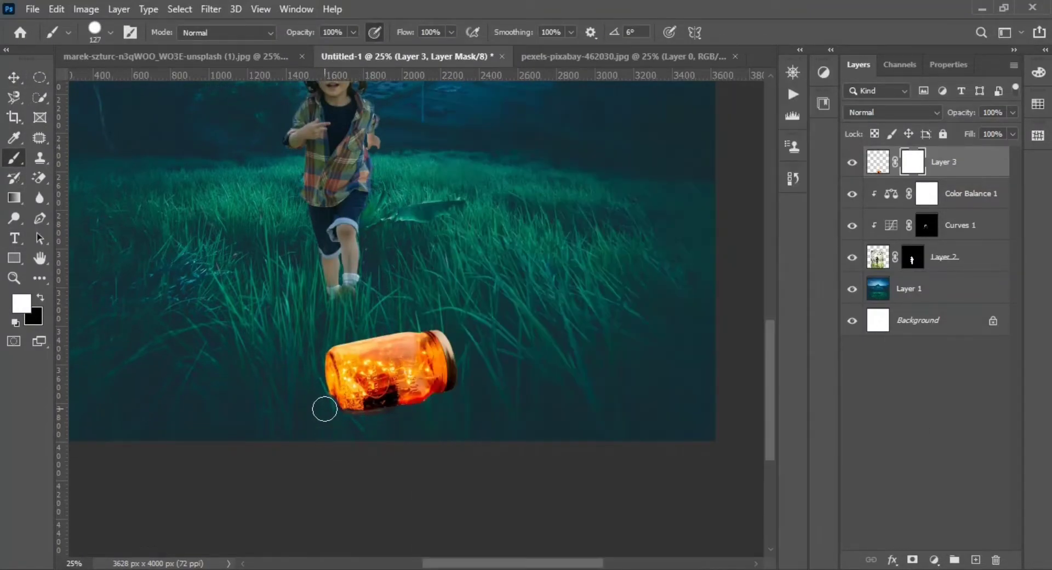
pyautogui.rightClick(423, 419)
pyautogui.click(325, 427)
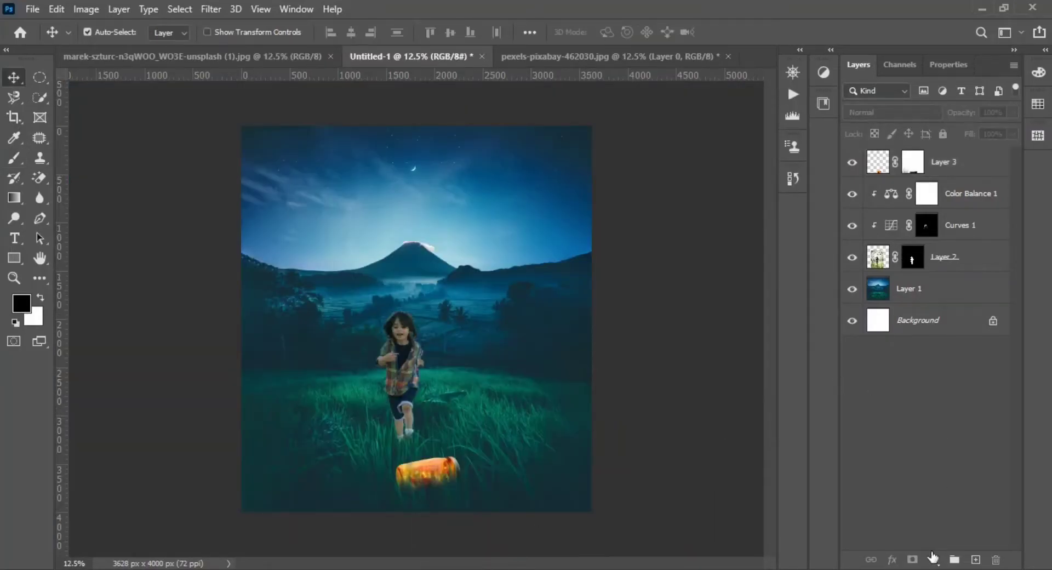
pyautogui.click(933, 558)
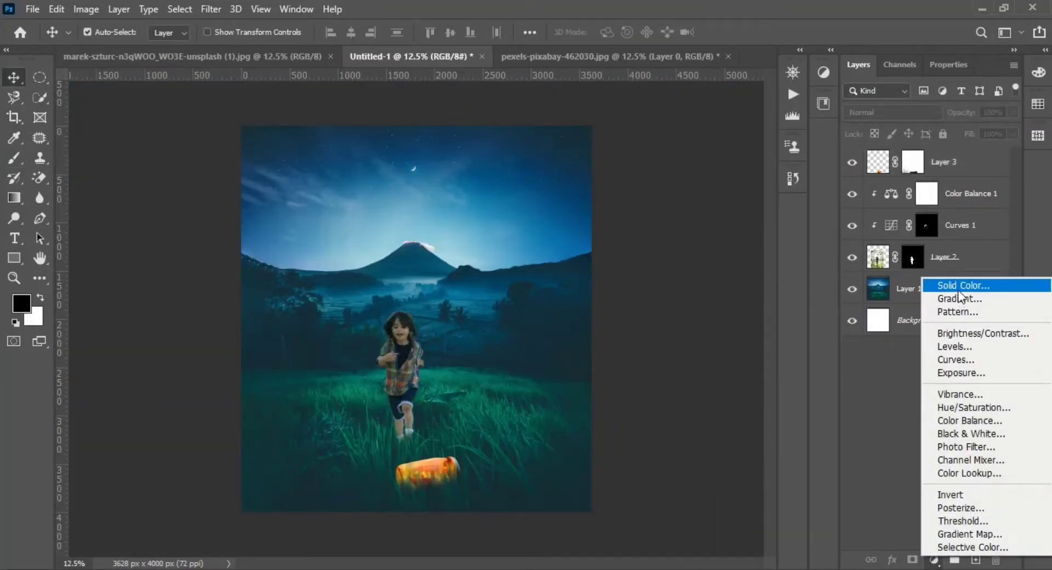
pyautogui.click(957, 287)
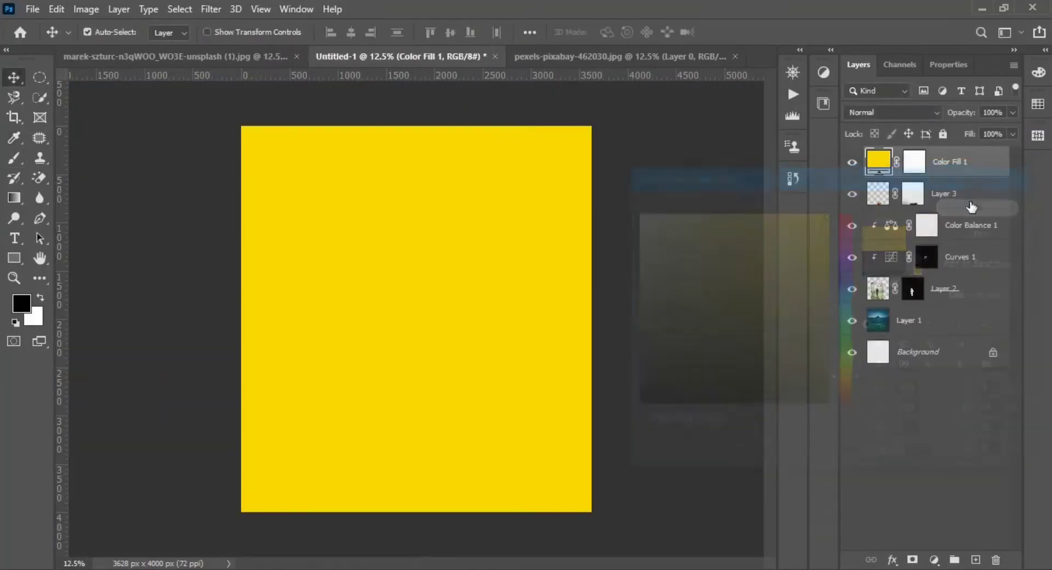
# Step: Blend the yellow fill layer as Linear Dodge (Add) and invert its mask to hide it
pyautogui.click(892, 111)
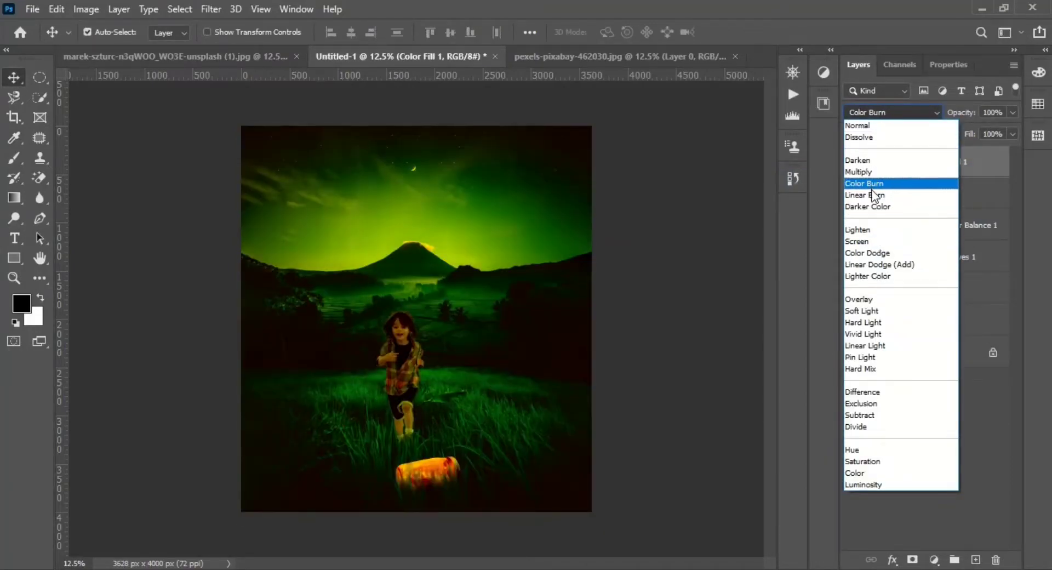
pyautogui.click(871, 264)
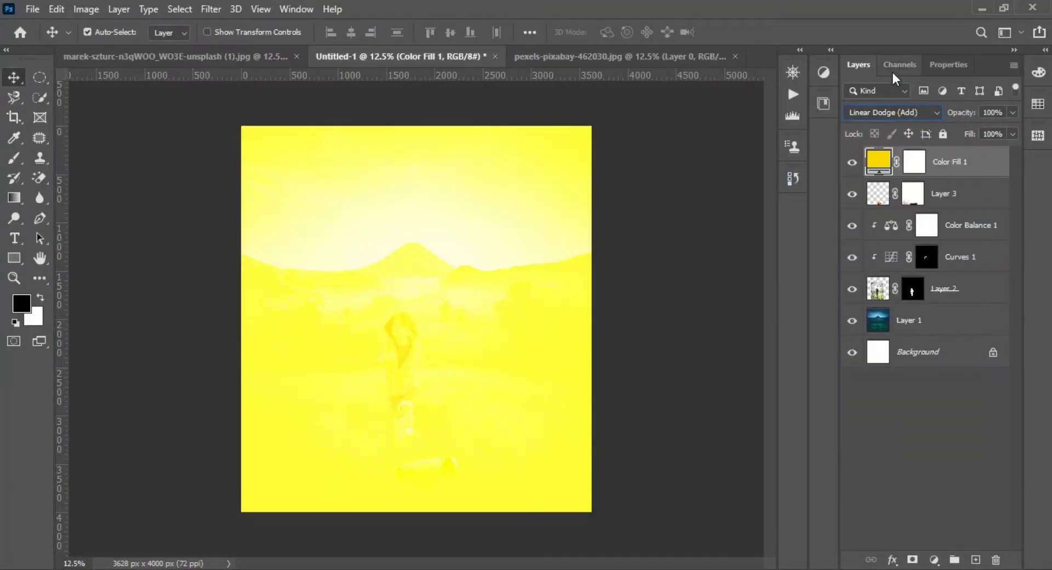
pyautogui.click(913, 162)
pyautogui.hotkey('ctrl', 'i')
# Step: Zoom in on the jar and set up a white brush of size 150 for the mask
pyautogui.press('z')
pyautogui.press('x')
pyautogui.click(422, 476)
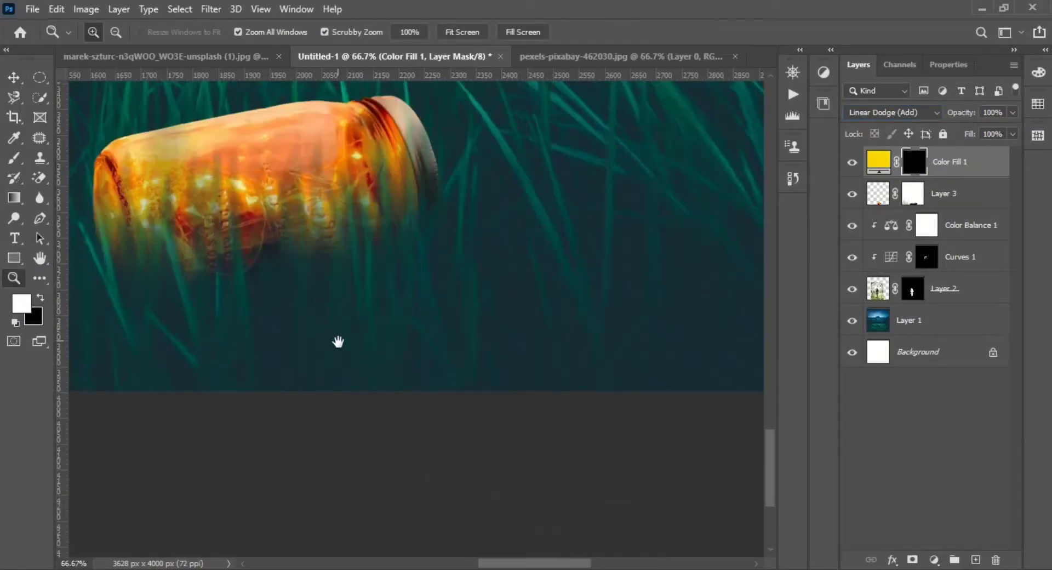
pyautogui.scroll(-2, 338, 341)
pyautogui.scroll(-2, 410, 368)
pyautogui.scroll(3, 469, 341)
pyautogui.scroll(-4, 388, 337)
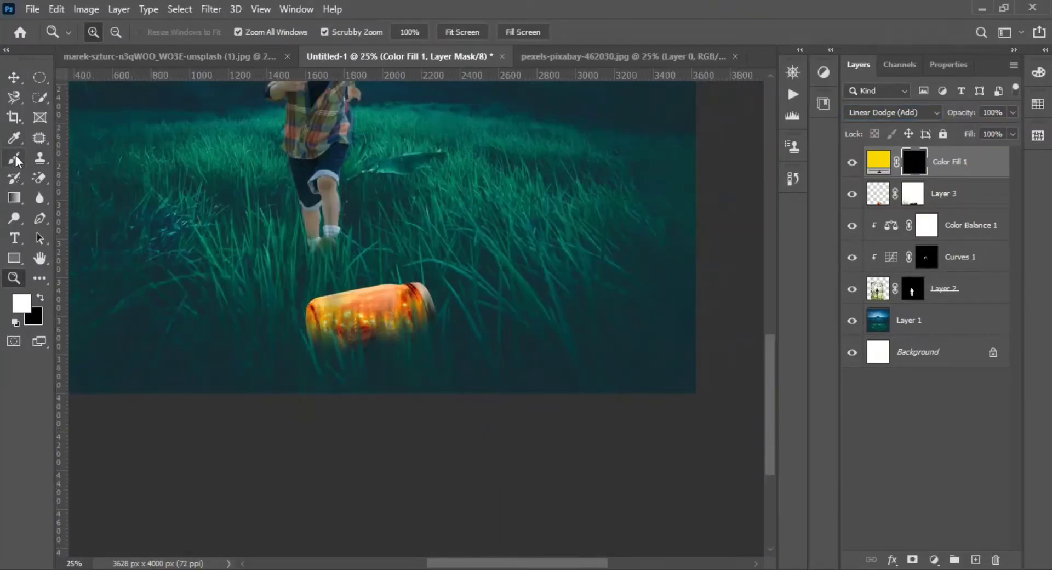
pyautogui.click(18, 161)
pyautogui.rightClick(453, 143)
pyautogui.write('150')
pyautogui.press('Return')
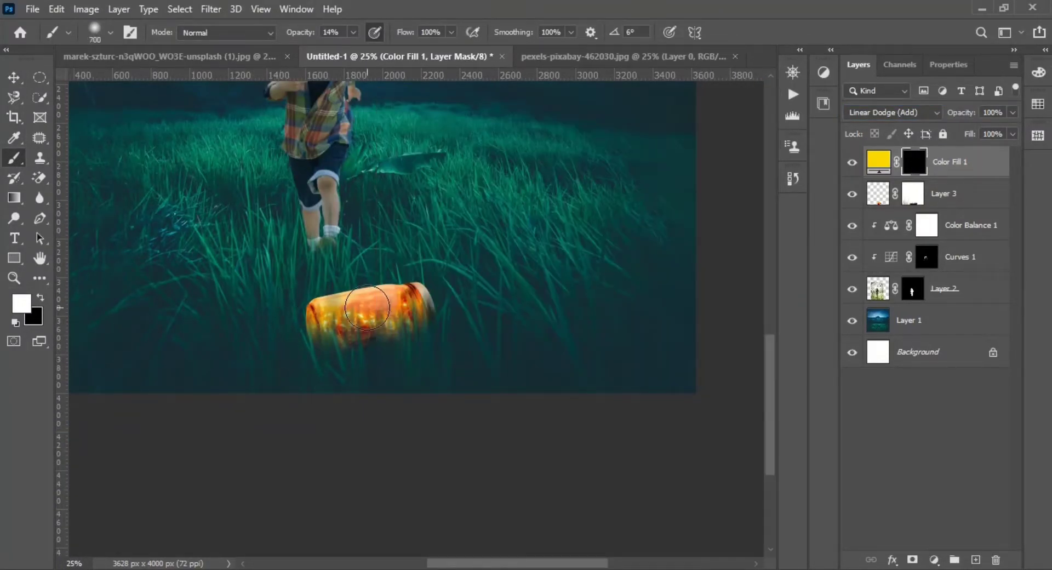
# Step: Paint the yellow glow around the jar with a progressively larger brush
pyautogui.press(']')
pyautogui.press(']')
pyautogui.press(']')
pyautogui.click(384, 315)
pyautogui.press(']')
pyautogui.press(']')
pyautogui.press(']')
pyautogui.press(']')
pyautogui.press(']')
pyautogui.press(']')
pyautogui.click(382, 302)
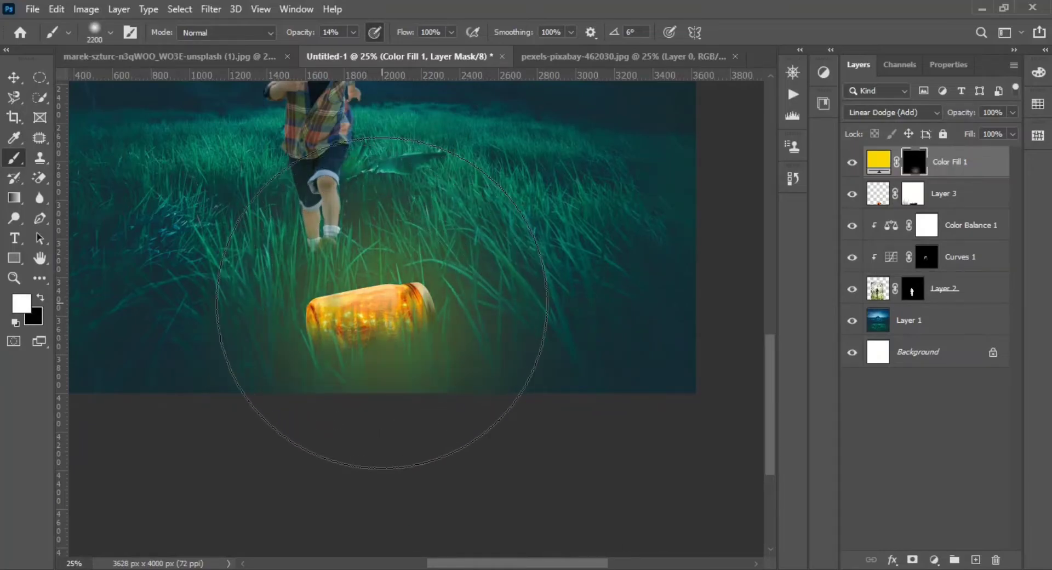
pyautogui.click(382, 302)
pyautogui.scroll(3, 329, 247)
pyautogui.press(']')
pyautogui.press(']')
pyautogui.press(']')
pyautogui.rightClick(368, 92)
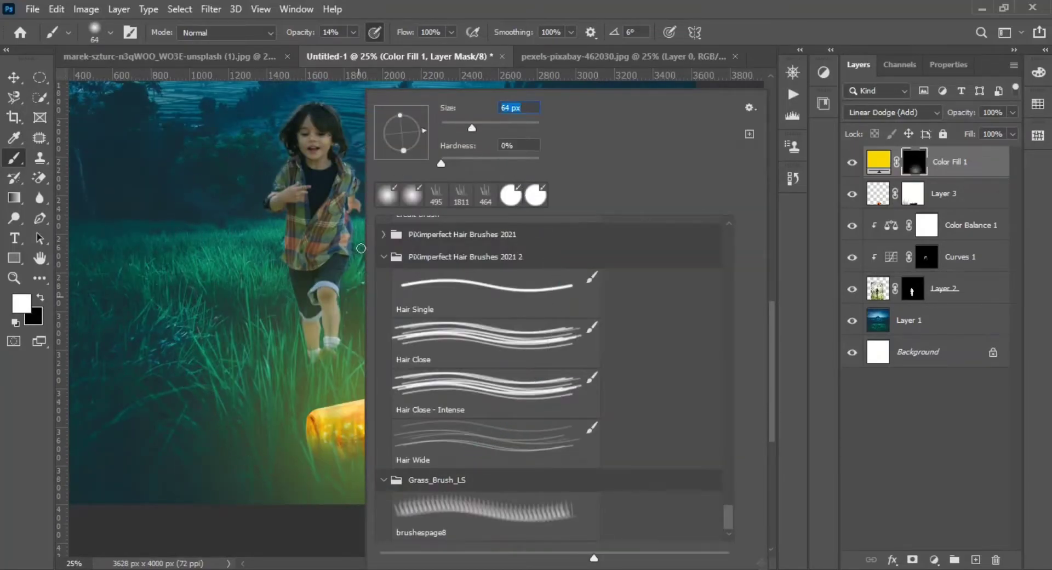
pyautogui.press('Return')
# Step: Change the brush to size 464 at 3% opacity
pyautogui.rightClick(309, 163)
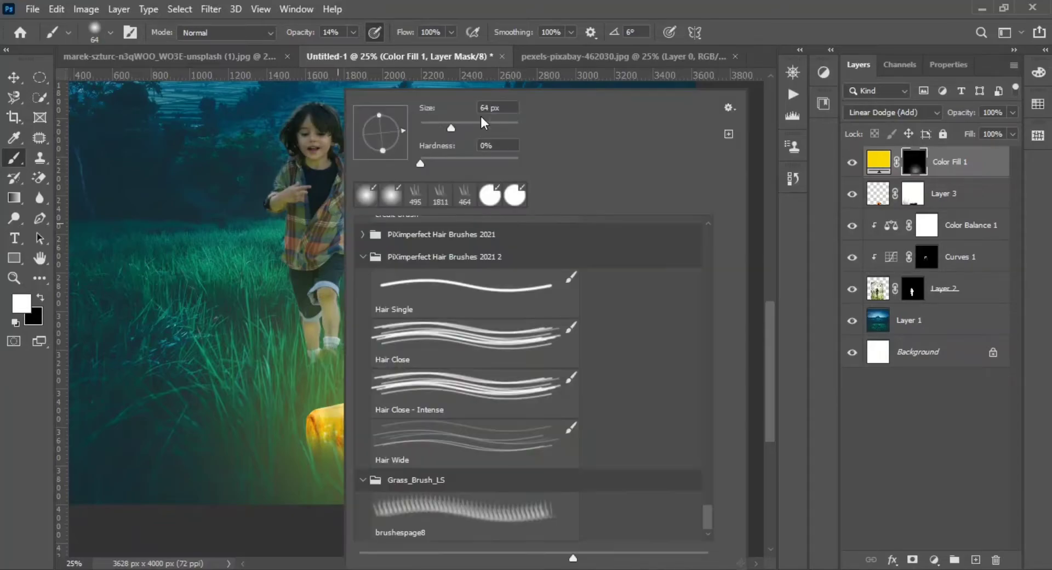
pyautogui.write('464')
pyautogui.press('Return')
pyautogui.scroll(1, 376, 304)
pyautogui.press('0')
pyautogui.press('3')
# Step: Fit the whole composite on screen and toggle the jar glow on and off to compare
pyautogui.press('z')
pyautogui.hotkey('ctrl', '-')
pyautogui.hotkey('ctrl', '-')
pyautogui.hotkey('ctrl', '-')
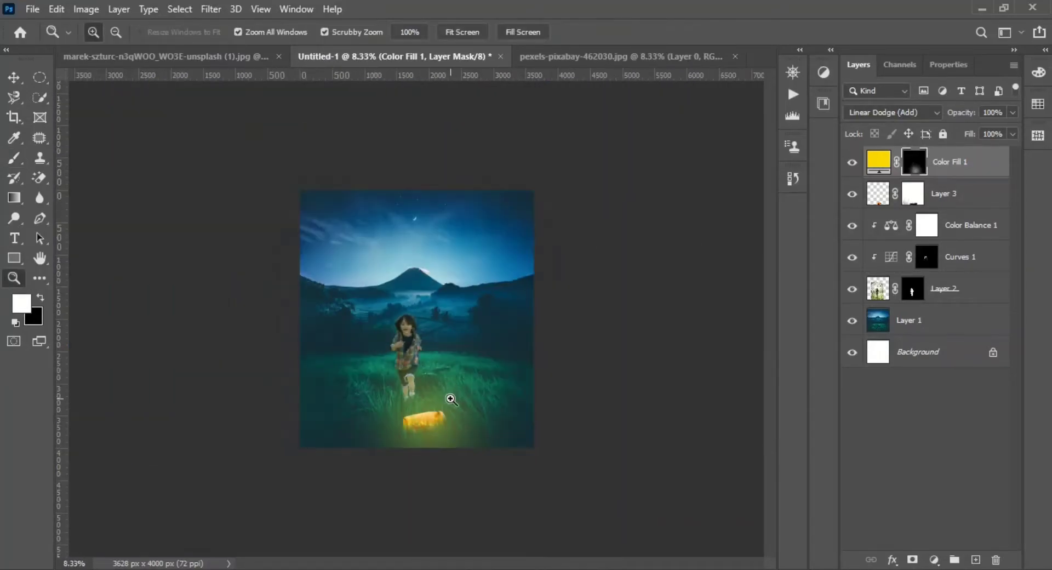
pyautogui.hotkey('ctrl', '+')
pyautogui.press('v')
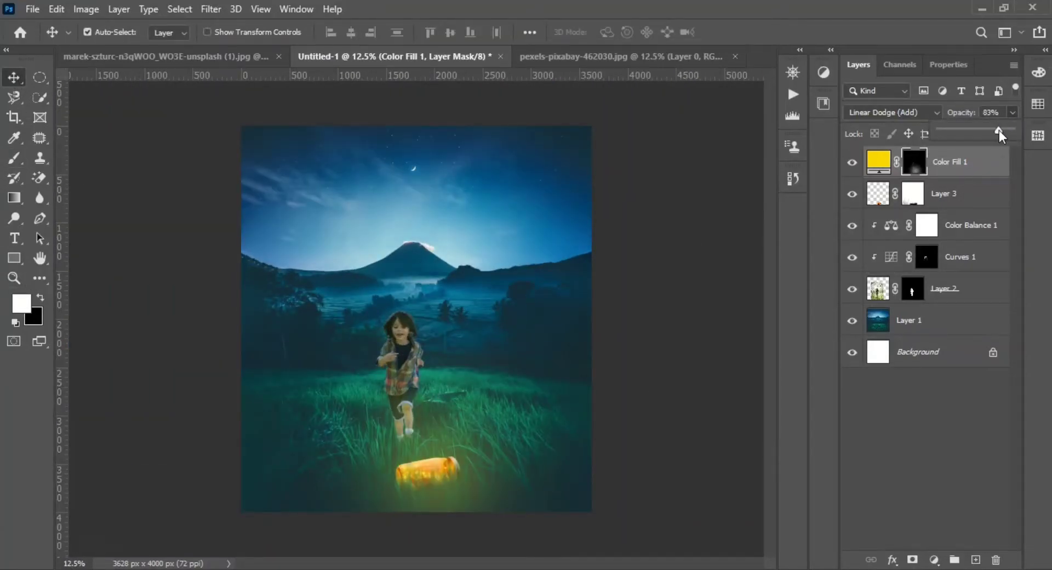
pyautogui.click(852, 162)
pyautogui.click(852, 162)
pyautogui.click(852, 162)
pyautogui.click(682, 355)
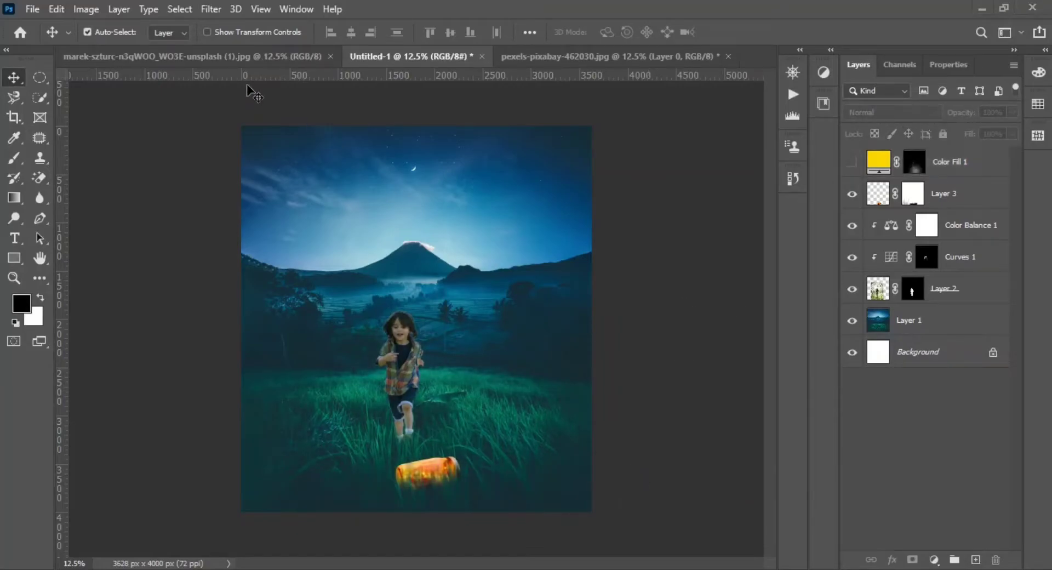
pyautogui.click(241, 57)
# Step: Quick-select the wolf, place it as Layer 4, move it up-left and warp it to fit
pyautogui.press('z')
pyautogui.hotkey('ctrl', '+')
pyautogui.press('w')
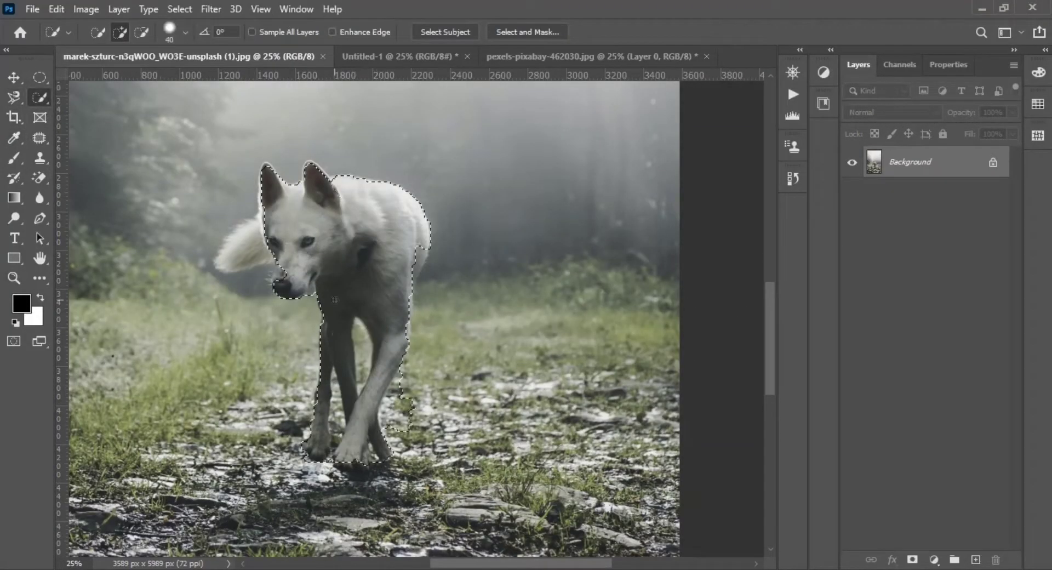
pyautogui.moveTo(334, 299); pyautogui.dragTo(401, 417)
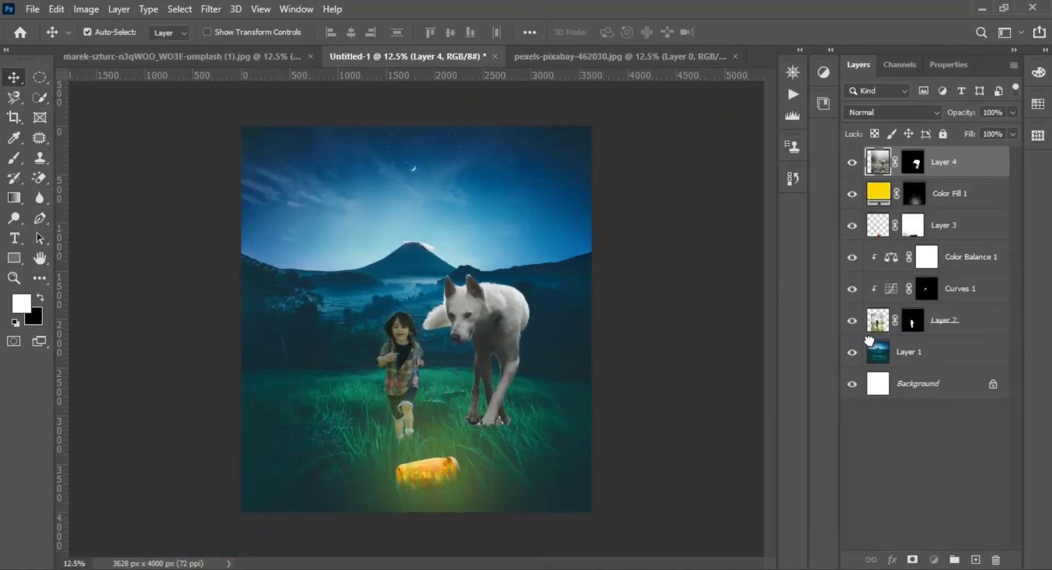
pyautogui.moveTo(504, 262); pyautogui.dragTo(476, 237)
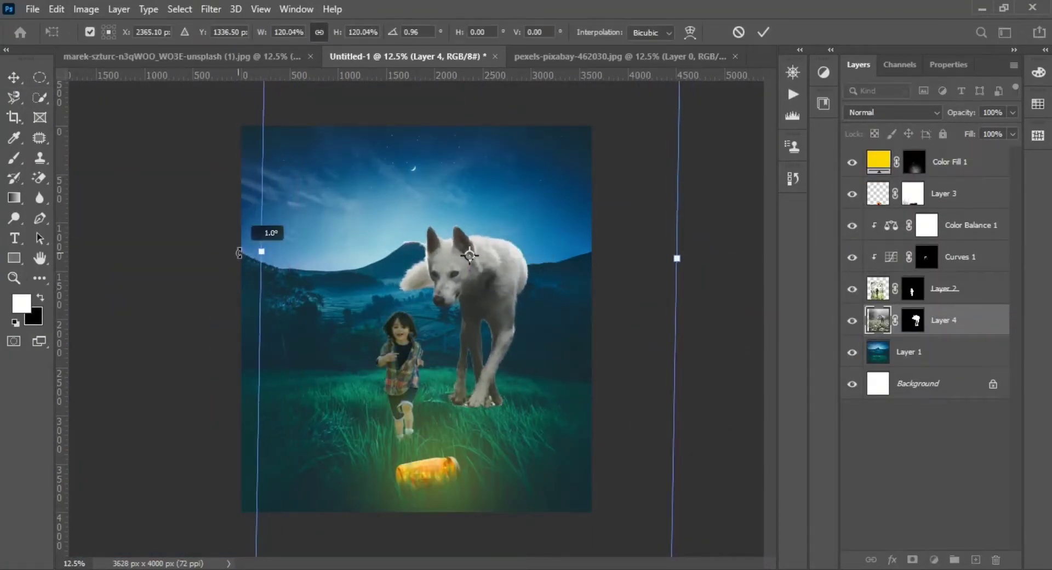
pyautogui.rightClick(511, 285)
pyautogui.click(524, 174)
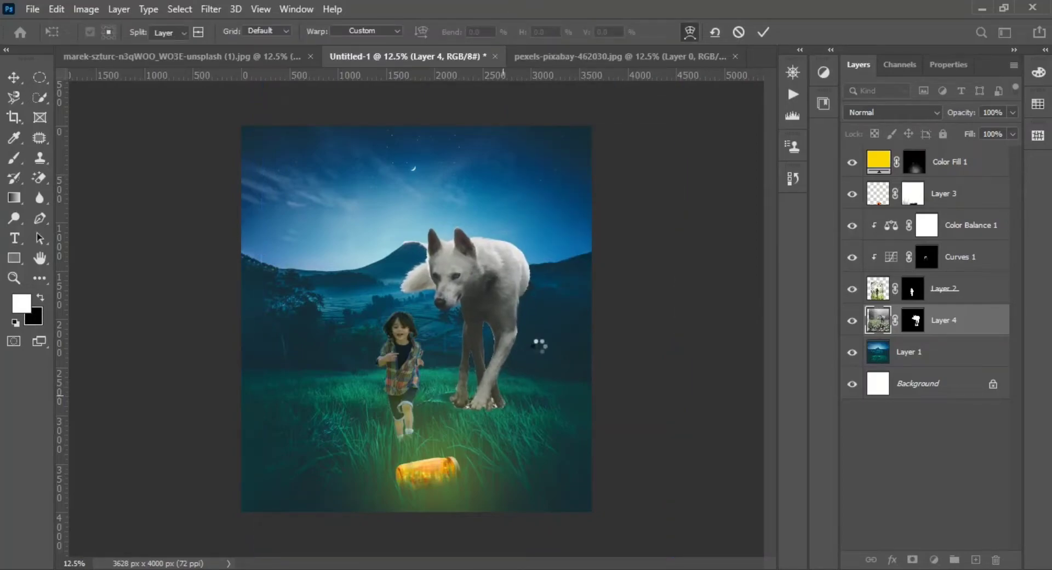
pyautogui.press('Return')
pyautogui.click(670, 291)
pyautogui.click(476, 271)
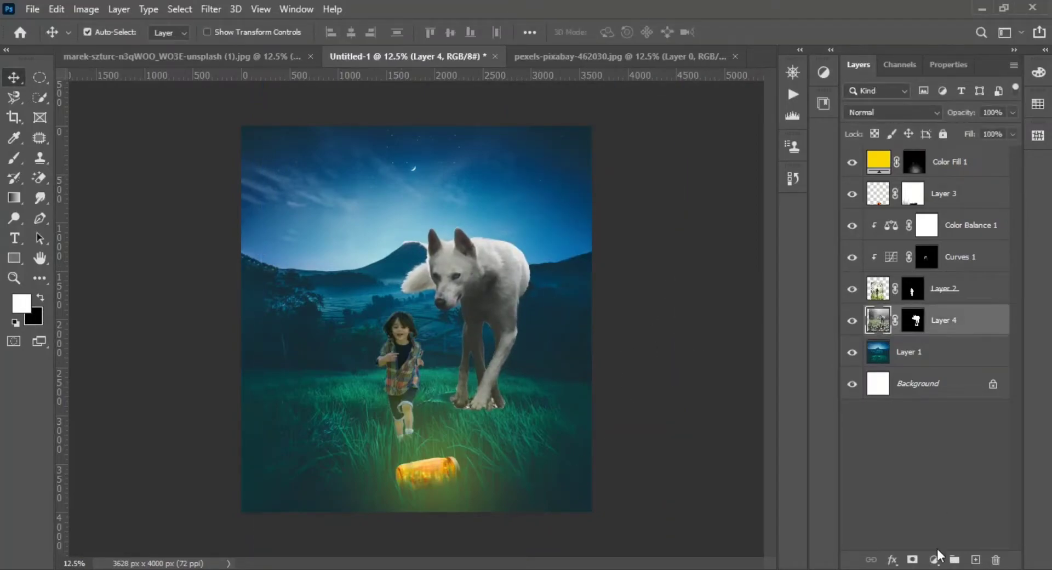
# Step: Add a Curves adjustment clipped to the wolf that pulls the highlights down slightly
pyautogui.click(933, 561)
pyautogui.click(965, 362)
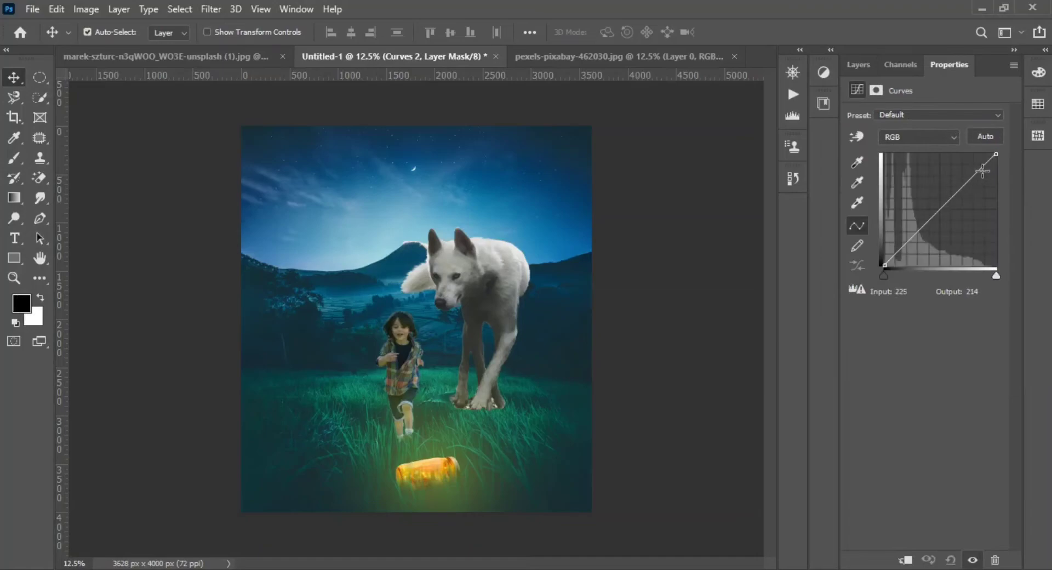
pyautogui.moveTo(981, 170); pyautogui.dragTo(982, 176)
pyautogui.click(913, 559)
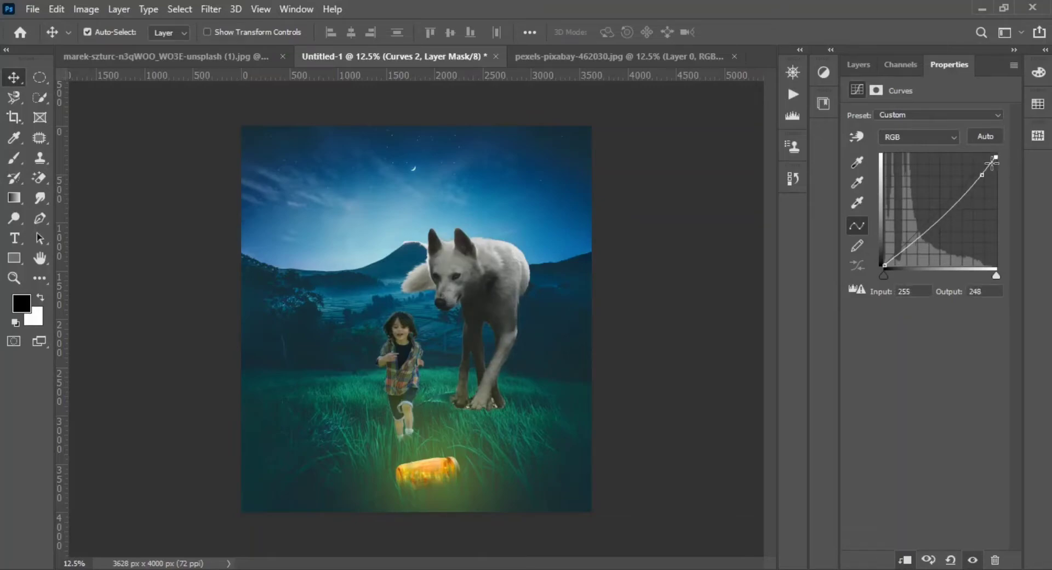
pyautogui.click(858, 64)
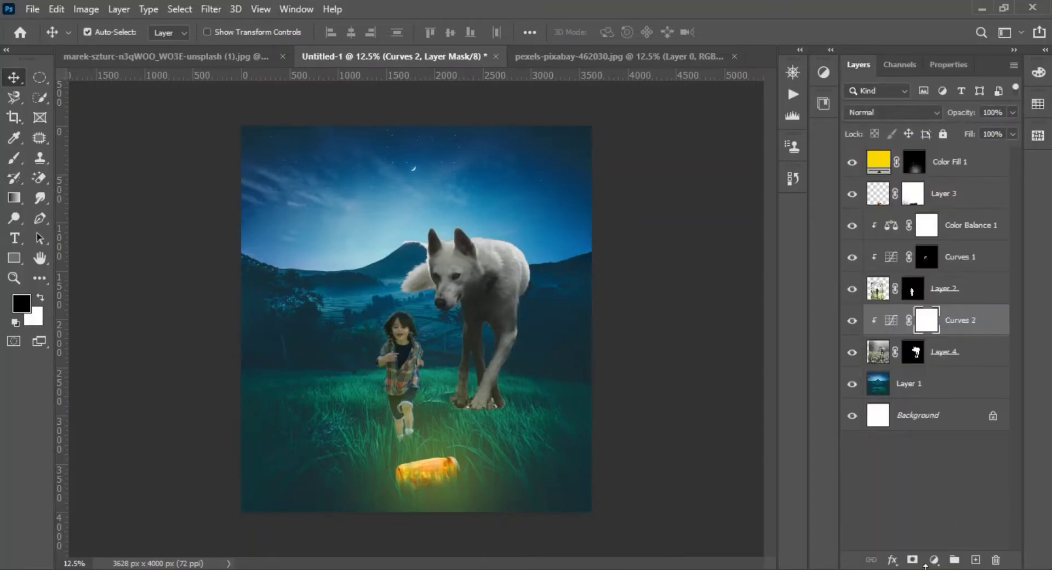
# Step: Add a clipped Color Balance shifting the wolf toward cyan, green and blue
pyautogui.click(933, 560)
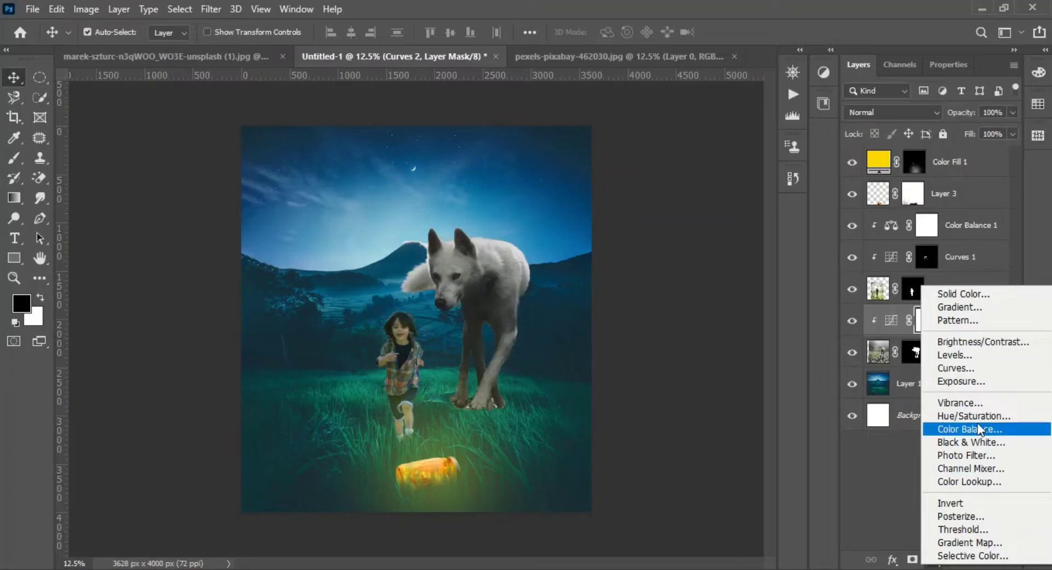
pyautogui.click(981, 429)
pyautogui.moveTo(904, 149); pyautogui.dragTo(904, 150)
pyautogui.moveTo(905, 201)
pyautogui.mouseDown()
pyautogui.moveTo(906, 175)
pyautogui.moveTo(883, 150)
pyautogui.mouseUp()
pyautogui.press('F7')
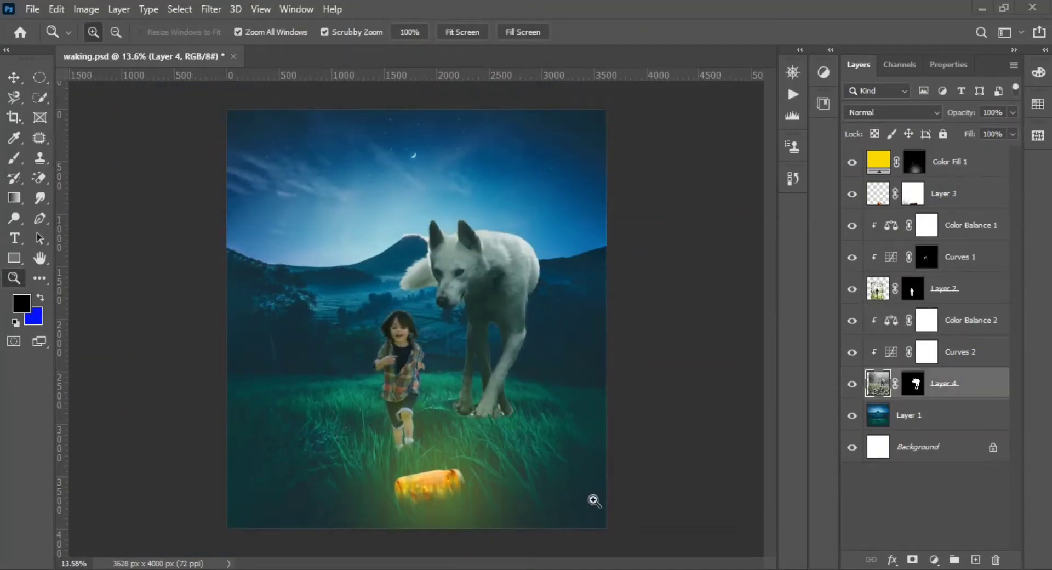
# Step: Add a colorized blue Hue/Saturation adjustment with its mask inverted to hide it
pyautogui.scroll(5, 456, 291)
pyautogui.scroll(5, 397, 261)
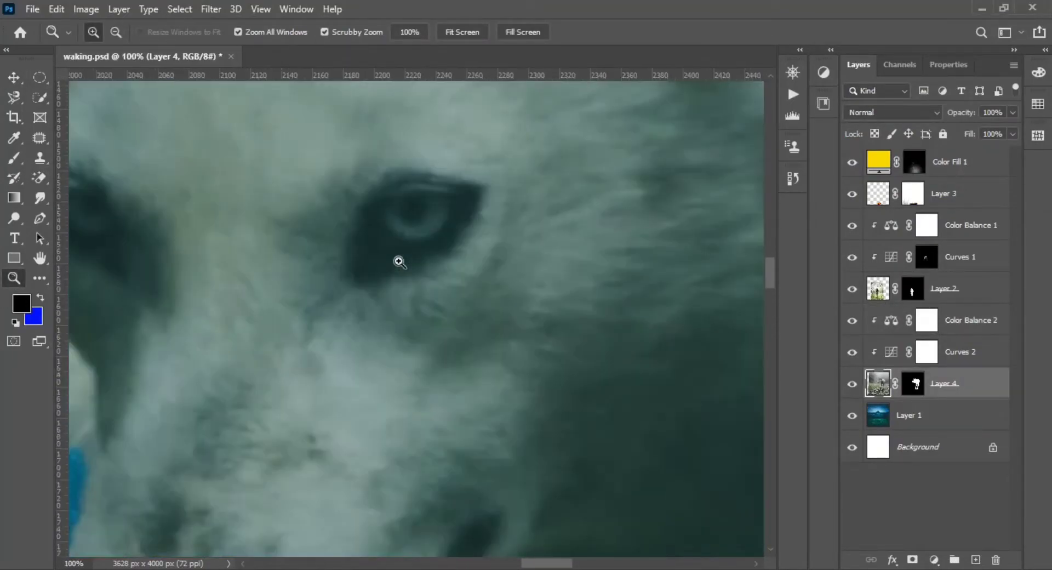
pyautogui.scroll(-2, 488, 298)
pyautogui.scroll(2, 488, 298)
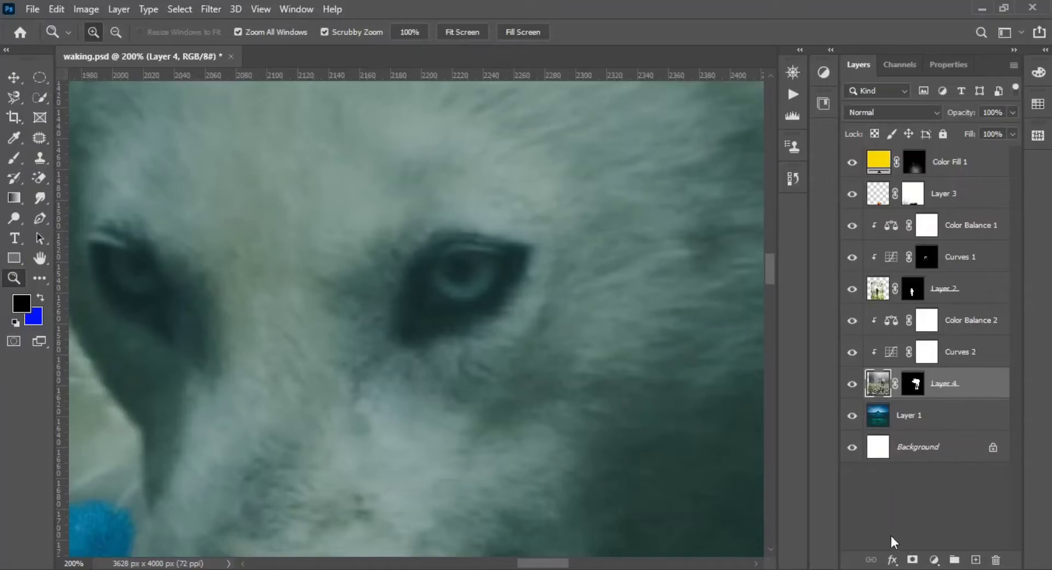
pyautogui.click(934, 559)
pyautogui.click(957, 406)
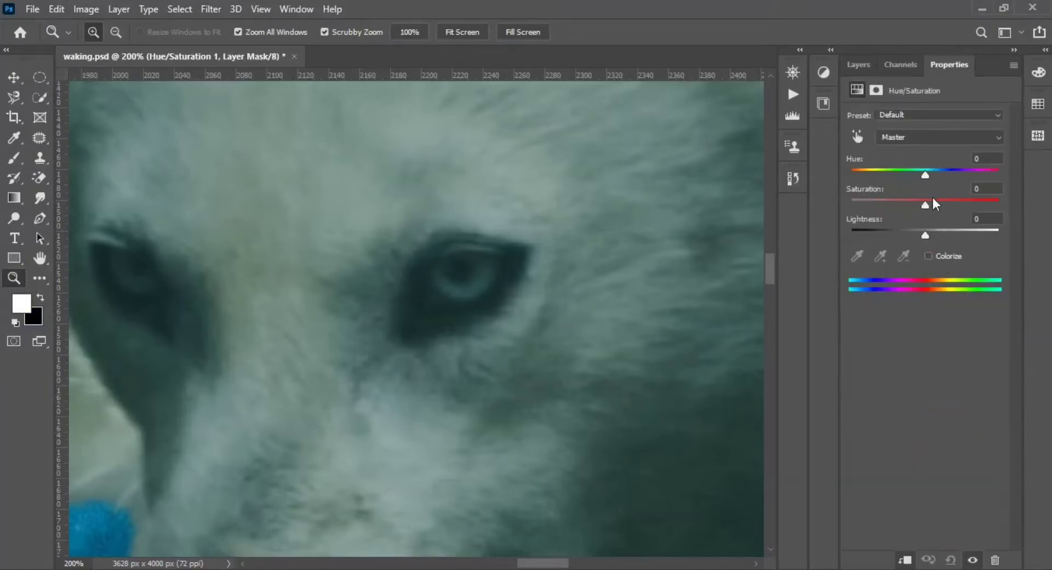
pyautogui.click(938, 255)
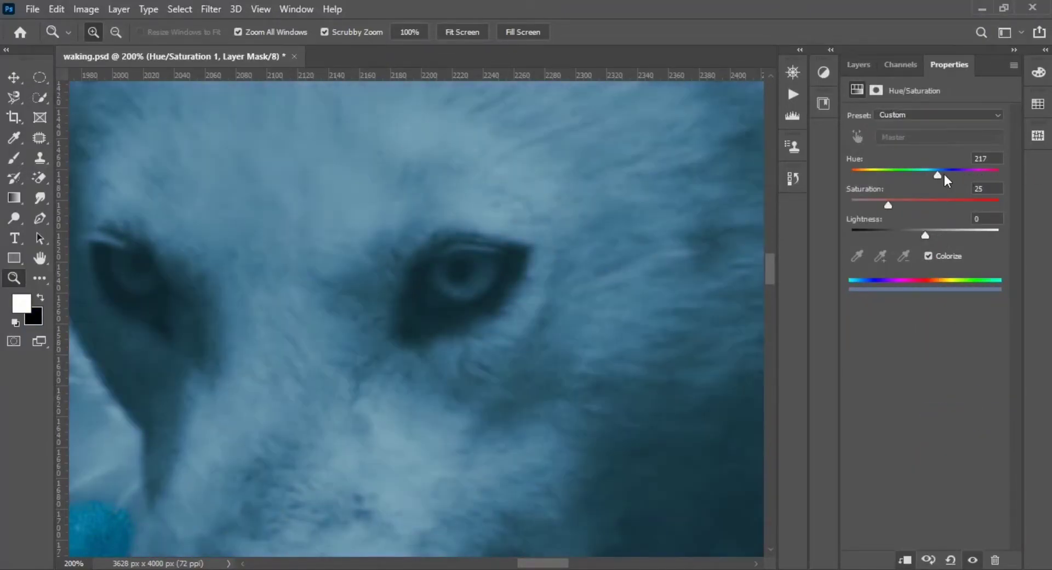
pyautogui.moveTo(944, 174); pyautogui.dragTo(946, 173)
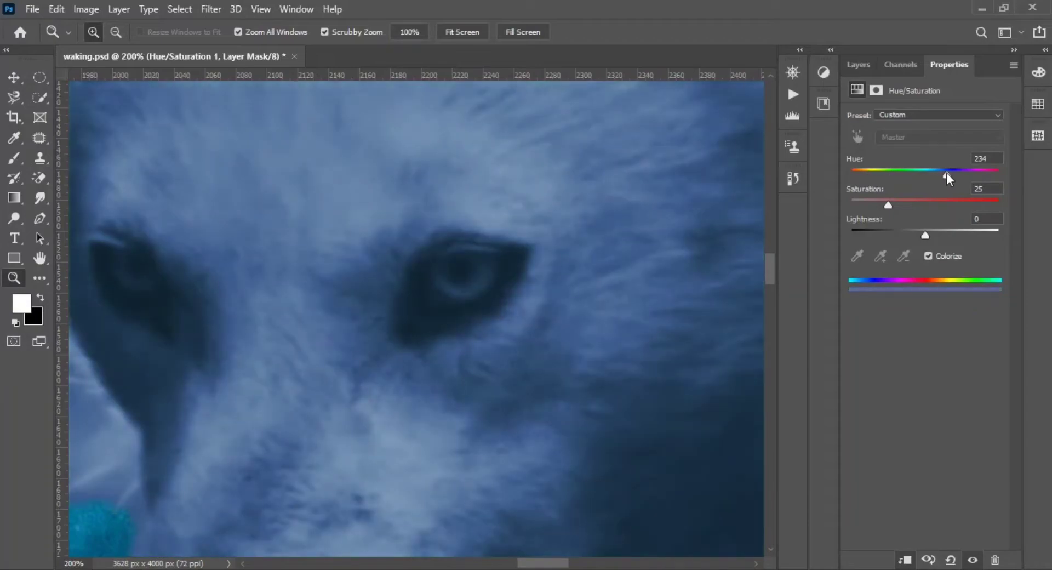
pyautogui.click(857, 64)
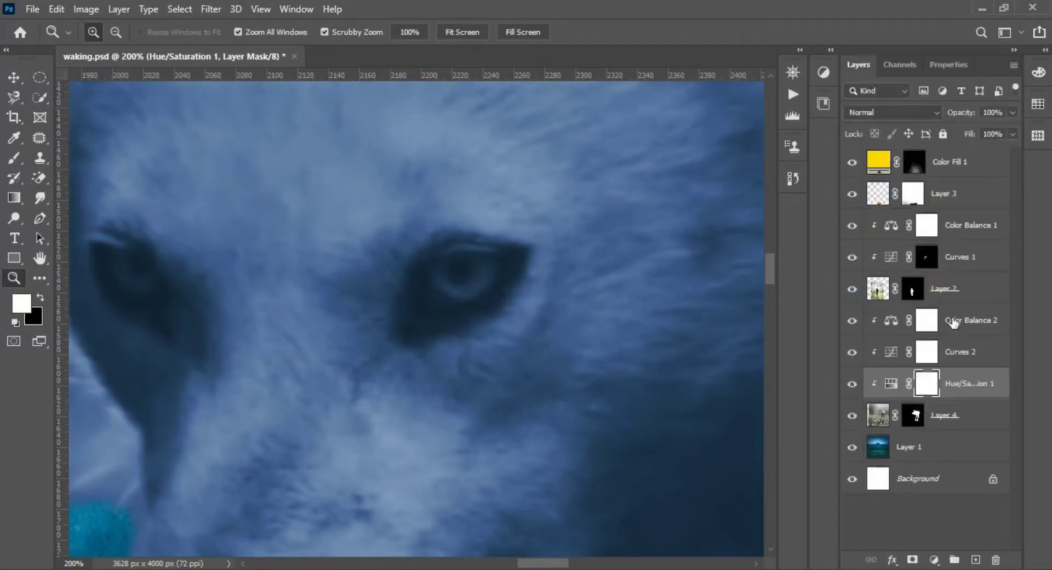
pyautogui.hotkey('ctrl', 'i')
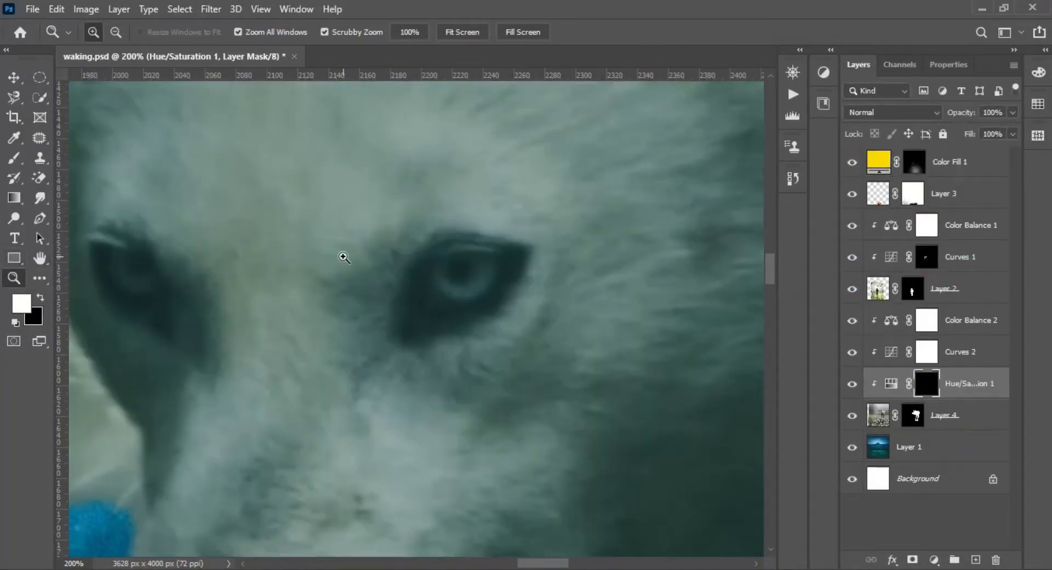
# Step: Lasso each of the wolf's eyes and fill the mask white to reveal the tint there
pyautogui.moveTo(343, 256); pyautogui.dragTo(417, 288)
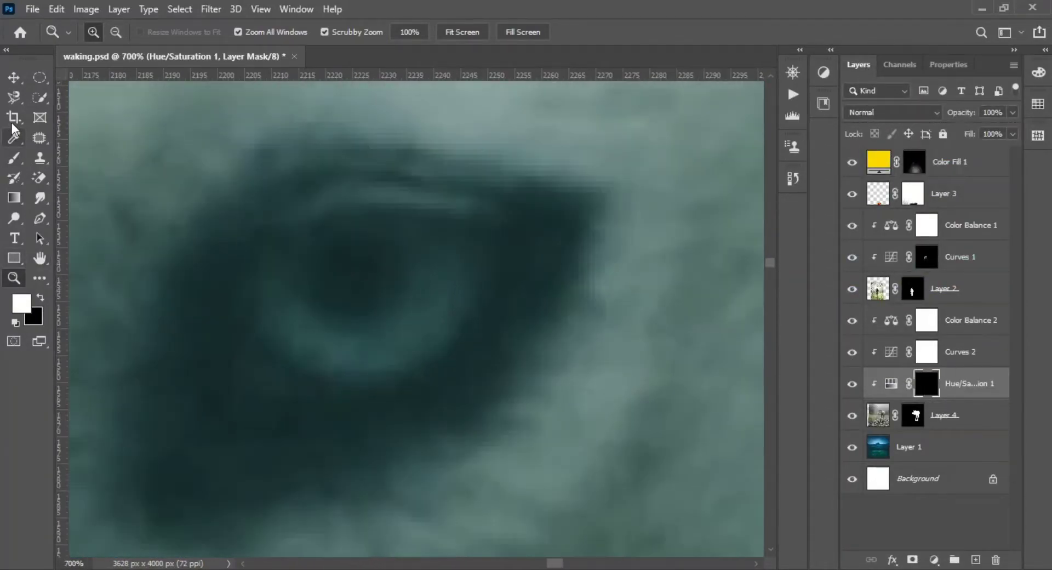
pyautogui.rightClick(14, 97)
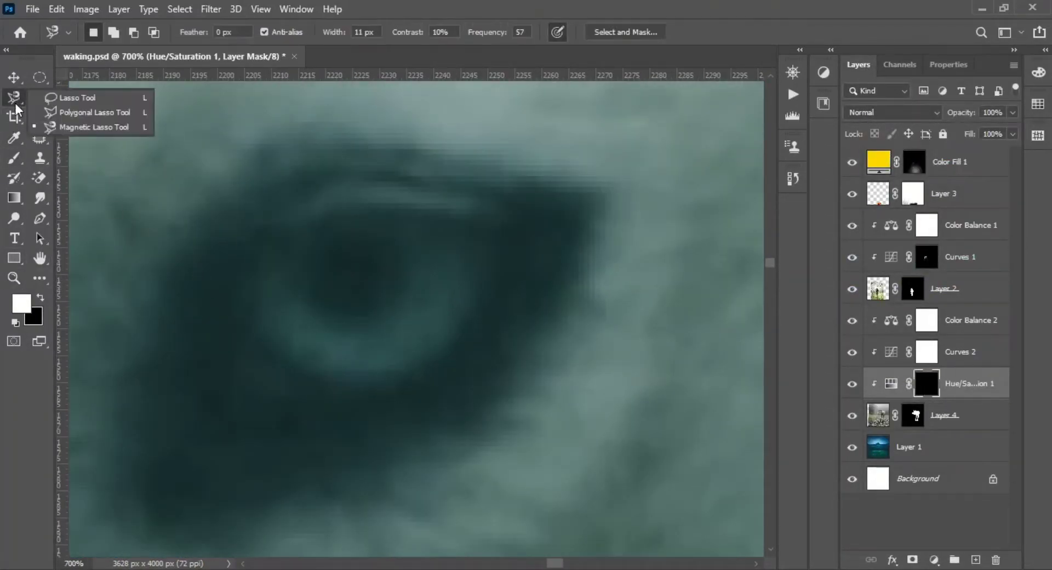
pyautogui.click(66, 98)
pyautogui.moveTo(255, 296); pyautogui.dragTo(288, 353)
pyautogui.moveTo(270, 271); pyautogui.dragTo(271, 268)
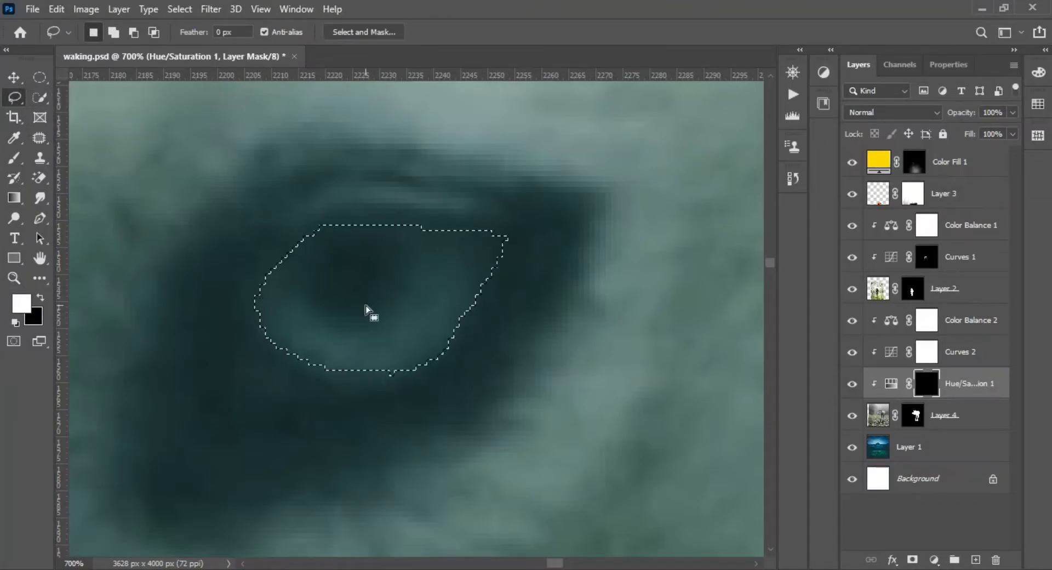
pyautogui.hotkey('alt', 'BackSpace')
pyautogui.moveTo(300, 369)
pyautogui.mouseDown()
pyautogui.moveTo(250, 247)
pyautogui.moveTo(474, 312)
pyautogui.mouseUp()
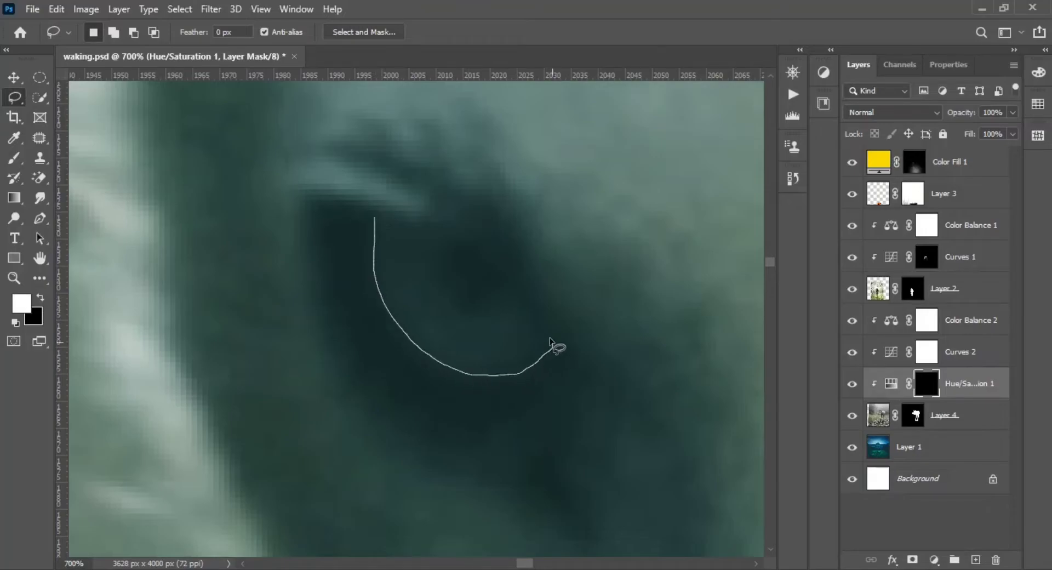
pyautogui.hotkey('alt', 'BackSpace')
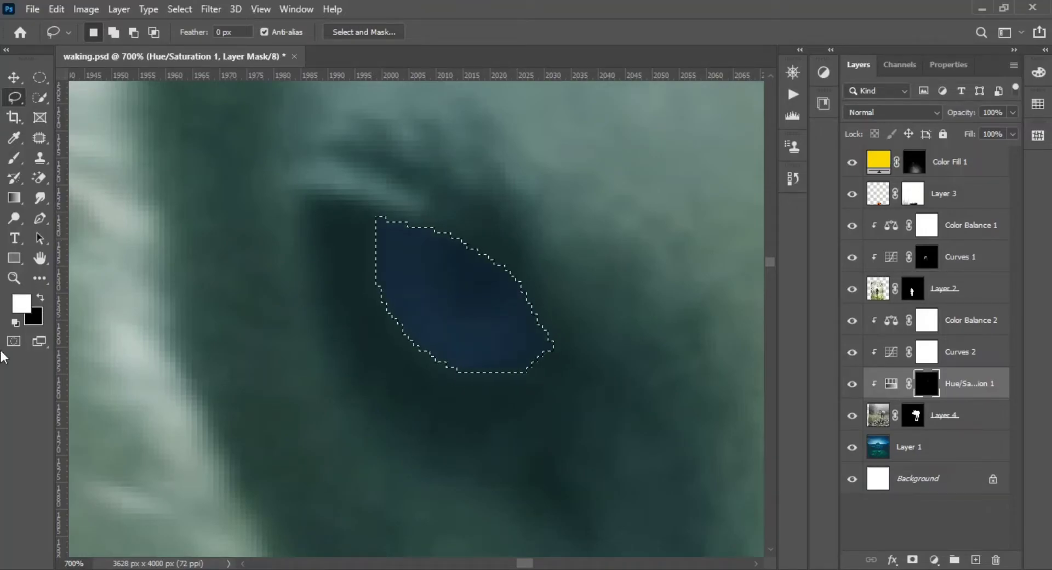
pyautogui.hotkey('ctrl', 'd')
# Step: Raise the eye tint's saturation to 57 at hue 264 and recentre the composite
pyautogui.press('z')
pyautogui.hotkey('ctrl', '-')
pyautogui.hotkey('ctrl', '-')
pyautogui.hotkey('ctrl', '-')
pyautogui.hotkey('ctrl', '-')
pyautogui.hotkey('ctrl', '-')
pyautogui.hotkey('ctrl', '-')
pyautogui.click(521, 397)
pyautogui.click(548, 362)
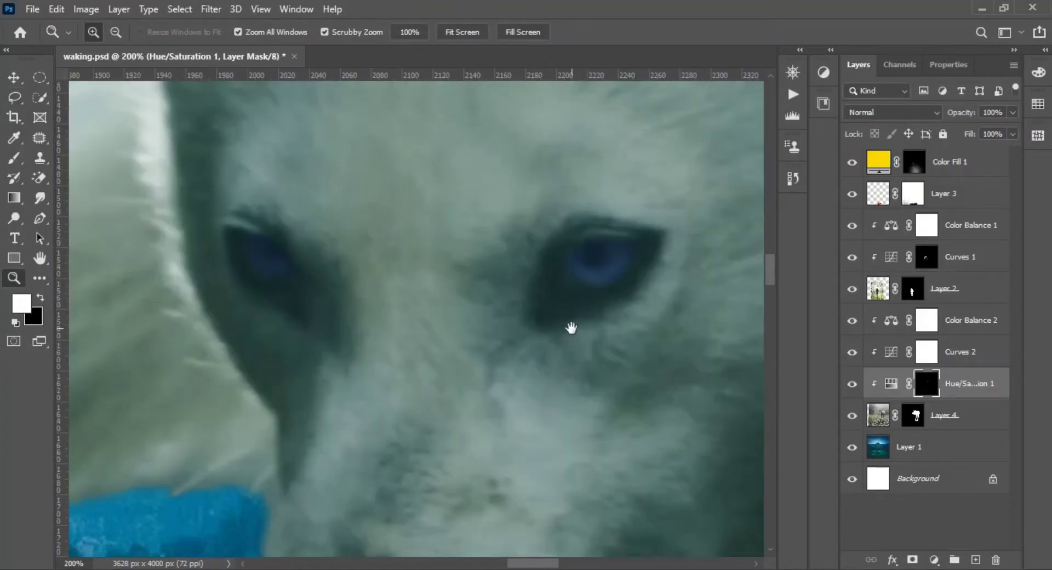
pyautogui.doubleClick(890, 384)
pyautogui.click(943, 201)
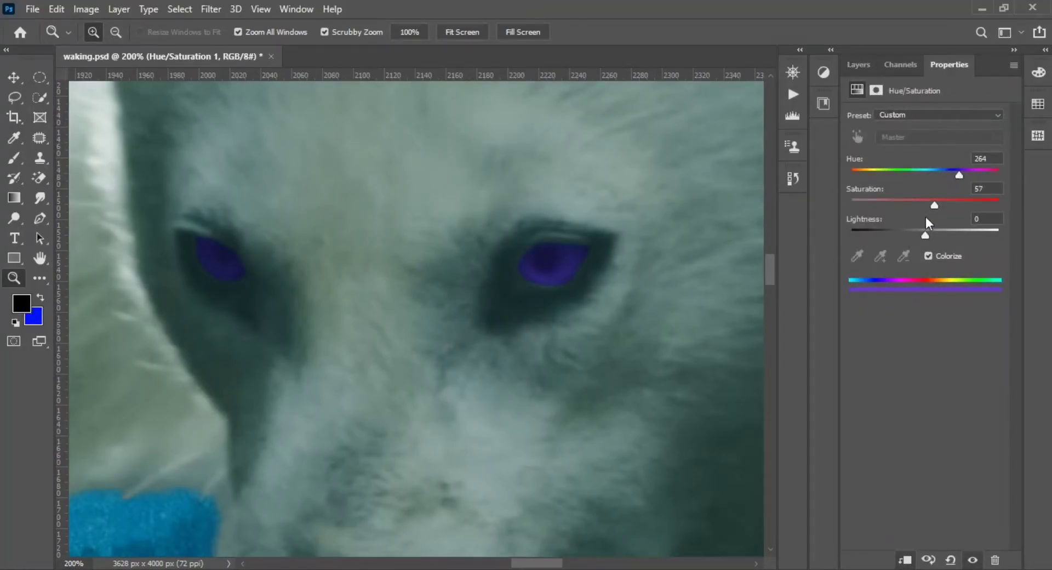
pyautogui.scroll(-7, 485, 352)
pyautogui.scroll(1, 478, 325)
pyautogui.scroll(-1, 476, 345)
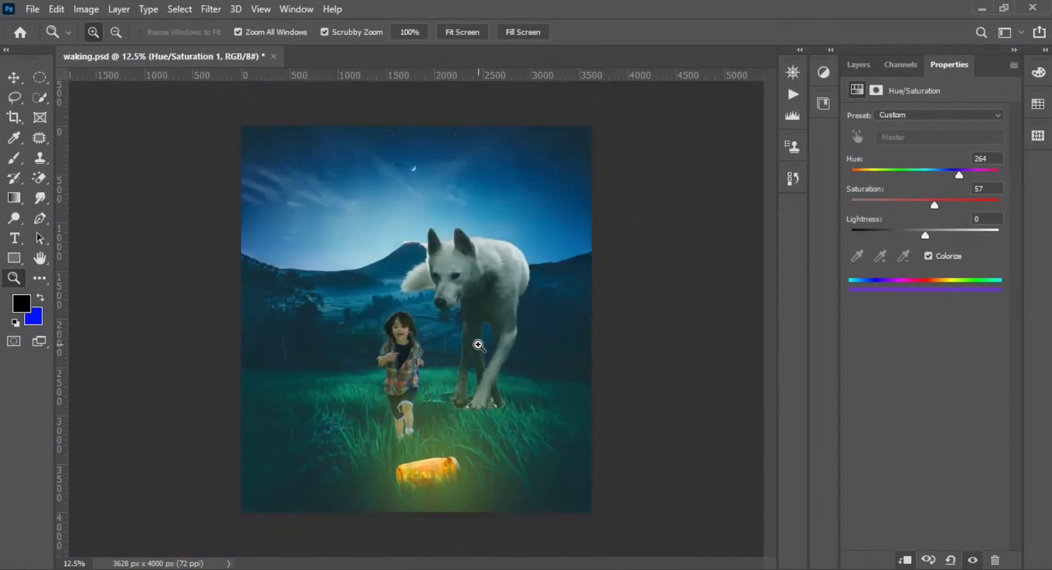
pyautogui.scroll(1, 386, 332)
pyautogui.moveTo(387, 332); pyautogui.dragTo(441, 358)
pyautogui.click(863, 66)
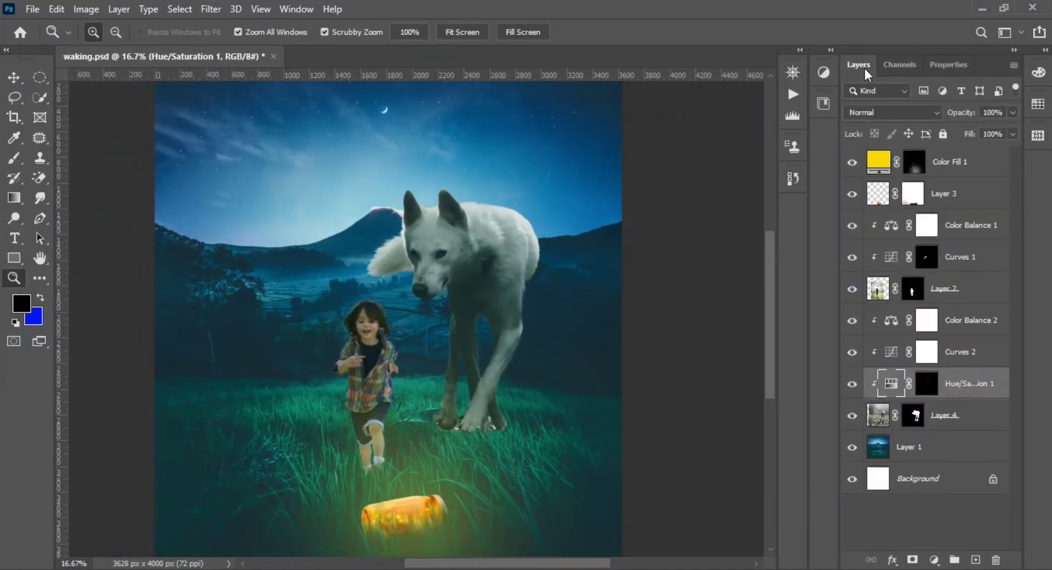
# Step: Add a blue Solid Color fill in Linear Dodge (Add) with its mask inverted
pyautogui.click(934, 559)
pyautogui.click(931, 288)
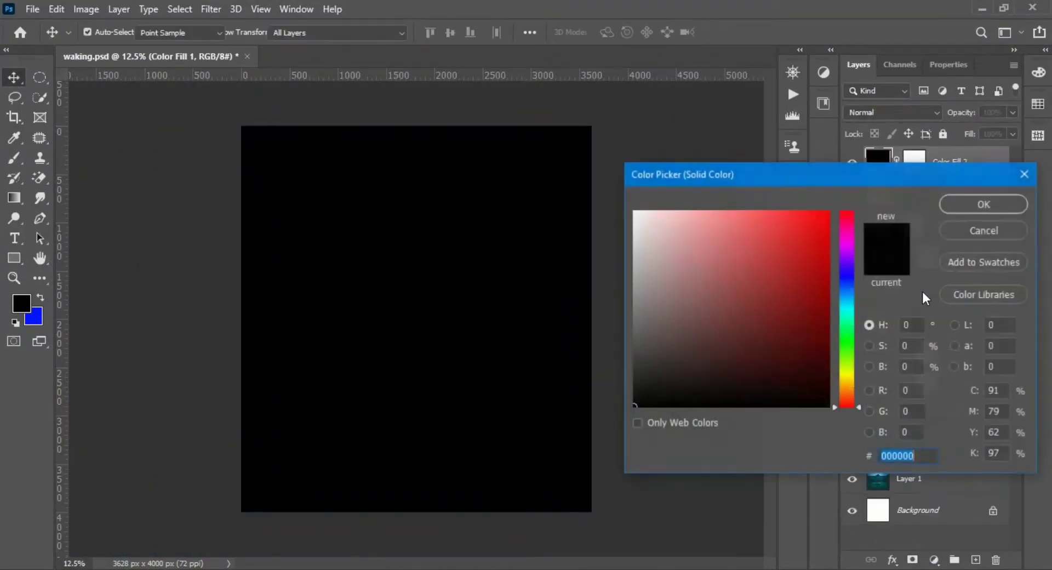
pyautogui.click(828, 212)
pyautogui.click(983, 203)
pyautogui.click(890, 112)
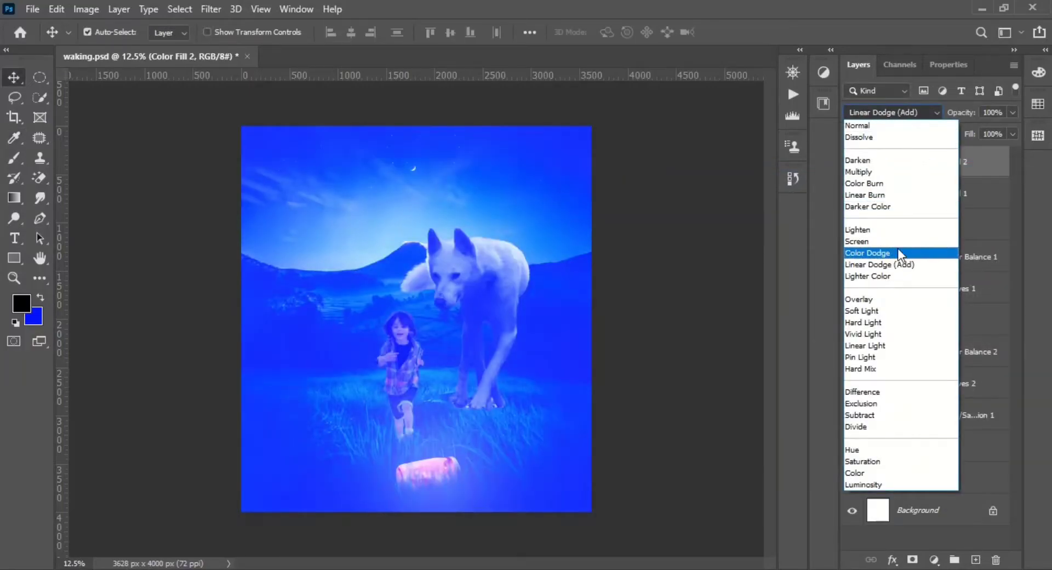
pyautogui.click(901, 252)
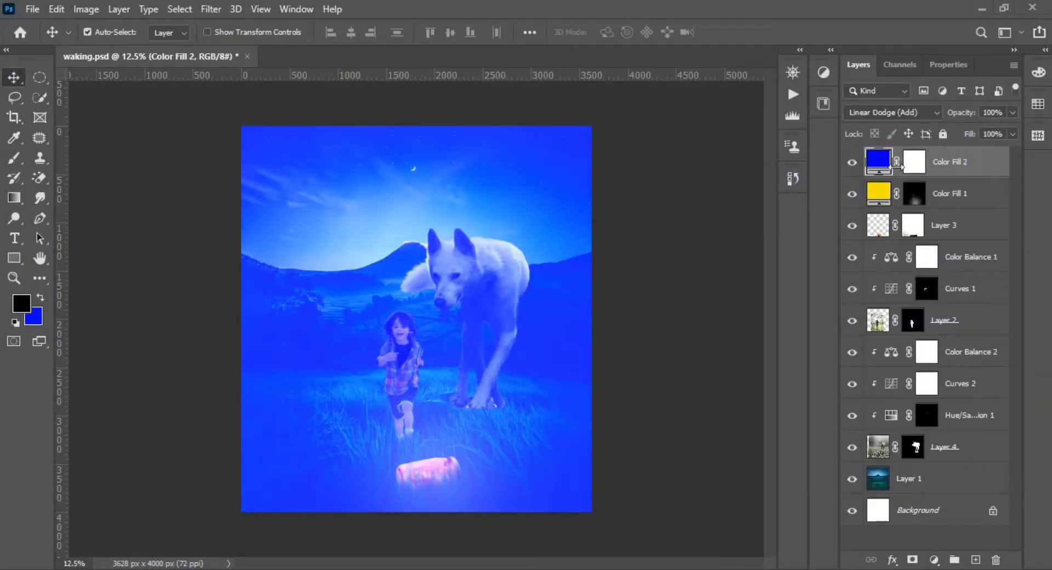
pyautogui.hotkey('ctrl', 'i')
# Step: Zoom in and paint the blue glow around the wolf's eyes on the mask, then zoom back out
pyautogui.click(13, 277)
pyautogui.moveTo(443, 291); pyautogui.dragTo(577, 348)
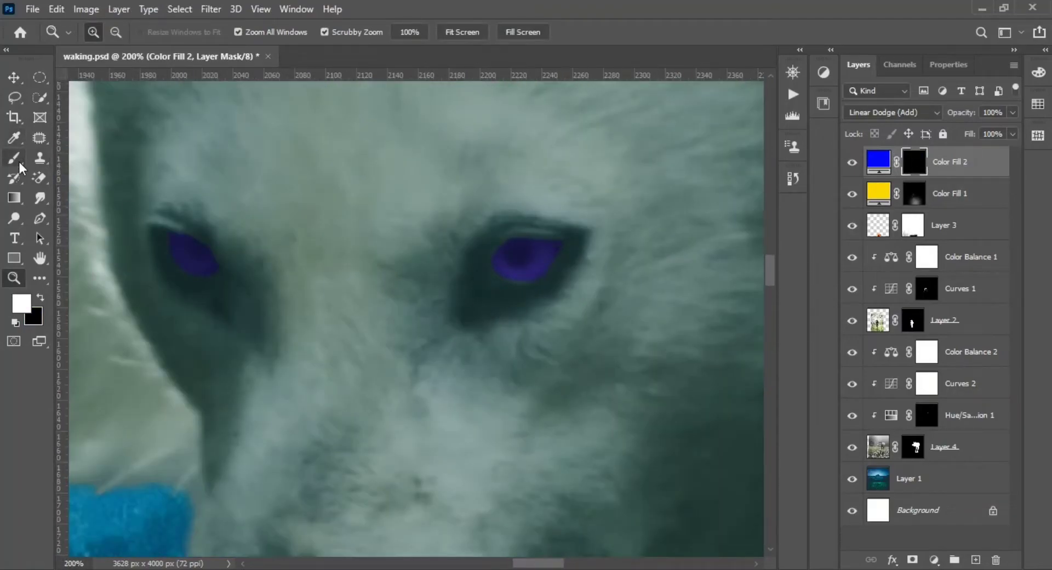
pyautogui.click(16, 160)
pyautogui.moveTo(569, 283); pyautogui.dragTo(535, 258)
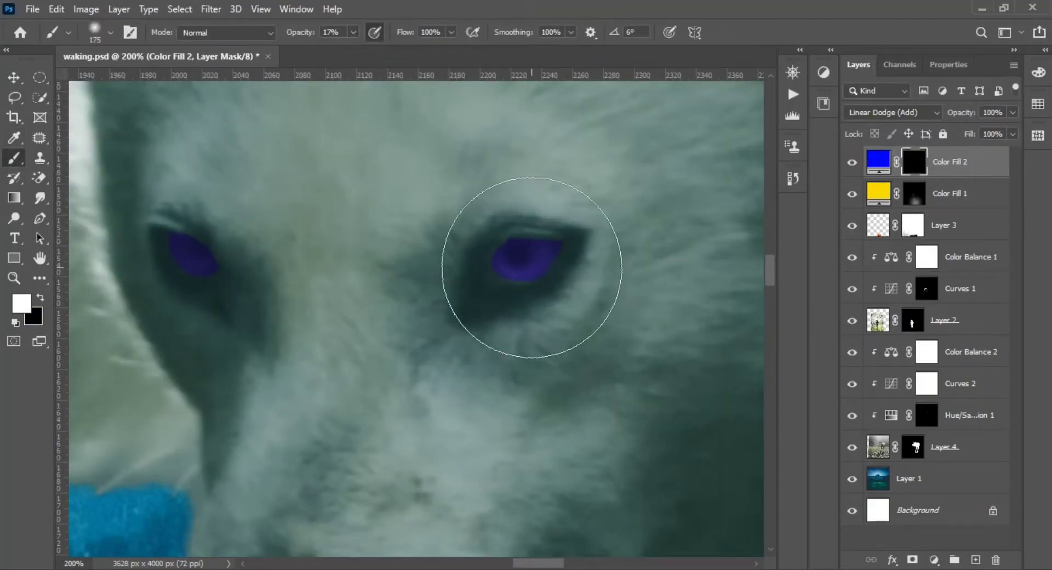
pyautogui.press(']')
pyautogui.press(']')
pyautogui.press(']')
pyautogui.press(']')
pyautogui.press(']')
pyautogui.press(']')
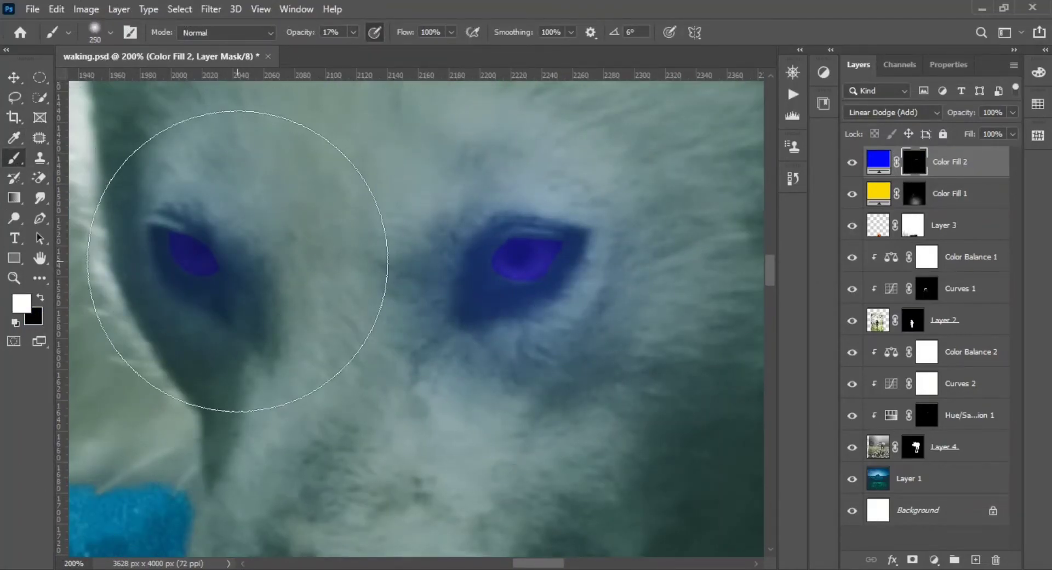
pyautogui.press('z')
pyautogui.scroll(-2, 591, 310)
pyautogui.scroll(-4, 591, 310)
pyautogui.scroll(1, 498, 352)
pyautogui.scroll(1, 499, 353)
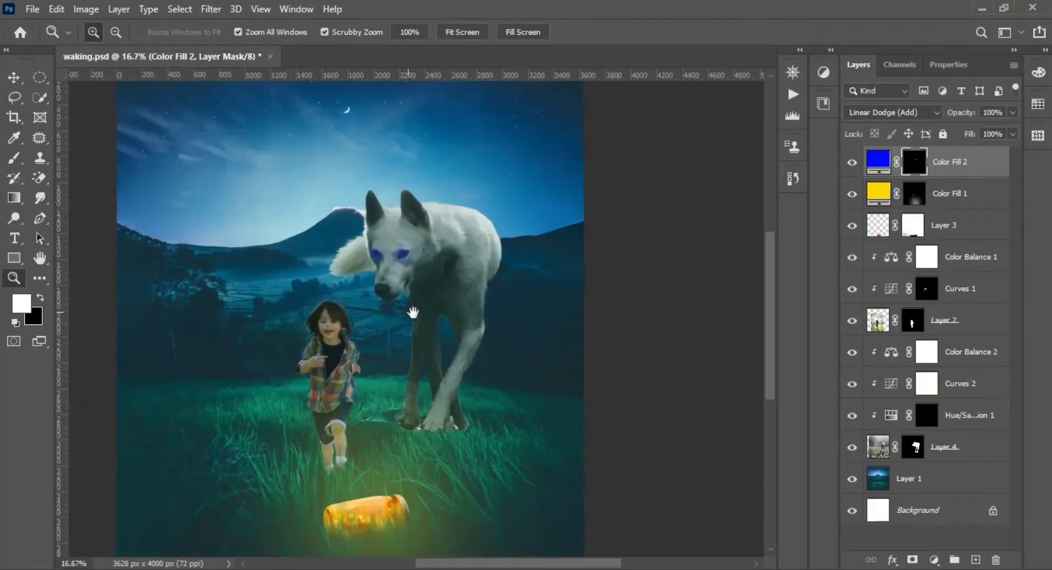
pyautogui.scroll(-1, 498, 352)
# Step: Deselect the blue fill layer, starting and cancelling an extra colour fill
pyautogui.press('v')
pyautogui.click(661, 292)
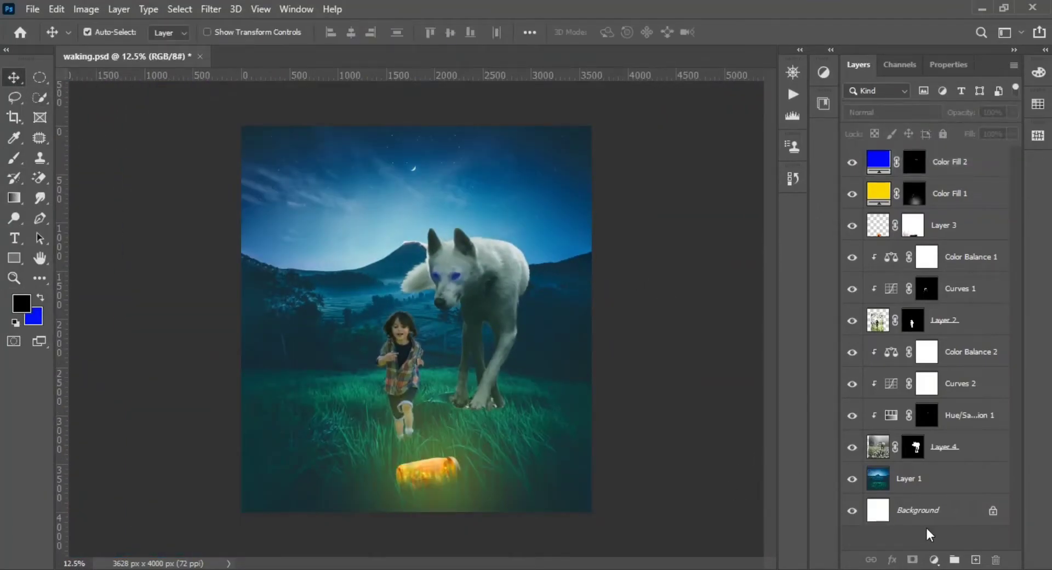
pyautogui.click(933, 560)
pyautogui.click(942, 297)
pyautogui.press('Escape')
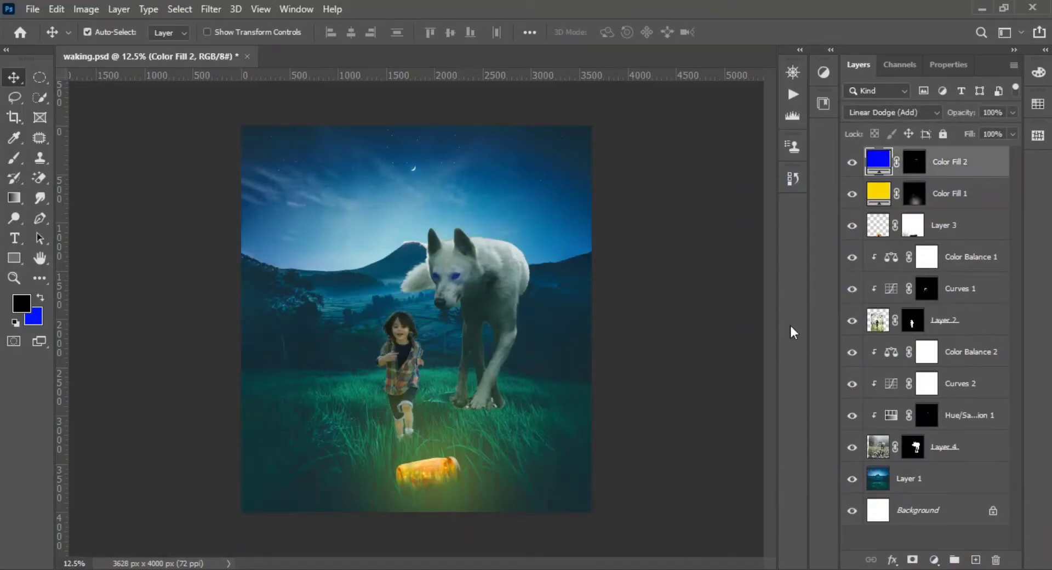
pyautogui.click(933, 560)
pyautogui.click(768, 255)
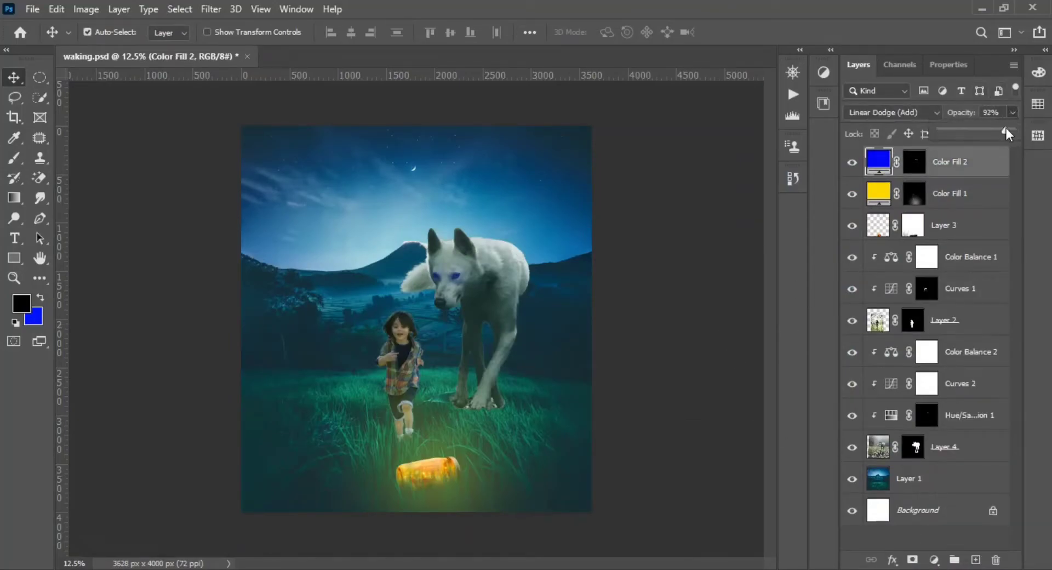
pyautogui.click(718, 203)
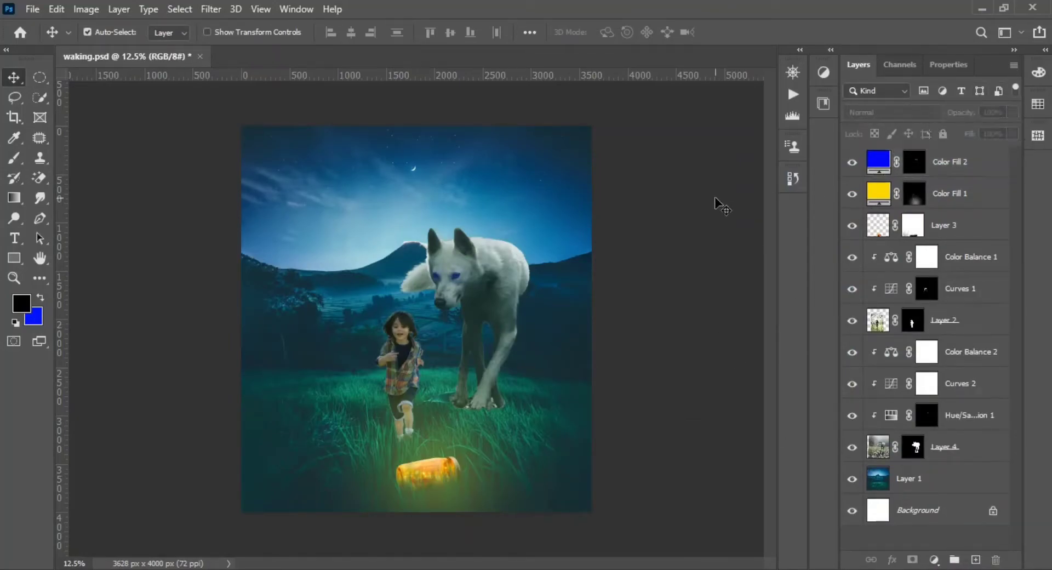
pyautogui.click(933, 559)
# Step: Add a Curves 3 adjustment raising the curve, with its mask inverted to black
pyautogui.click(942, 363)
pyautogui.moveTo(960, 189); pyautogui.dragTo(954, 169)
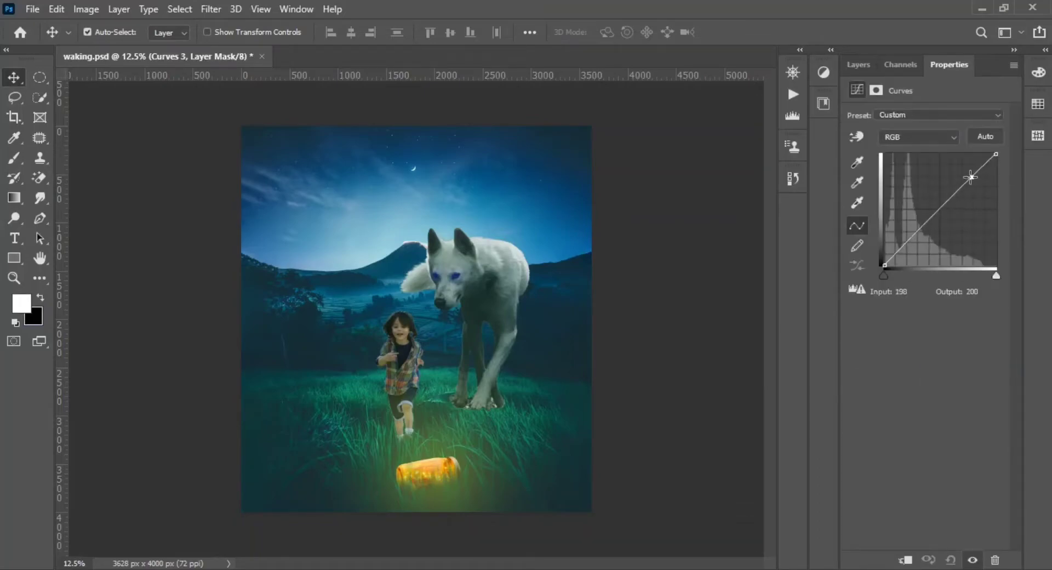
pyautogui.click(858, 64)
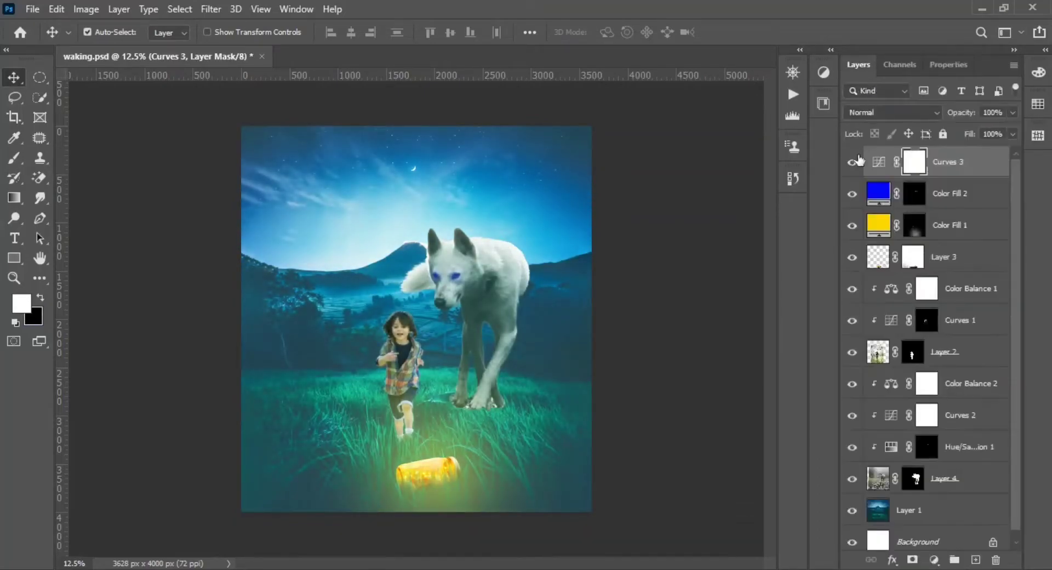
pyautogui.click(917, 167)
pyautogui.hotkey('ctrl', 'i')
# Step: Brush white on the Curves 3 mask around the wolf's eyes, then zoom out
pyautogui.press('z')
pyautogui.moveTo(592, 252); pyautogui.dragTo(472, 341)
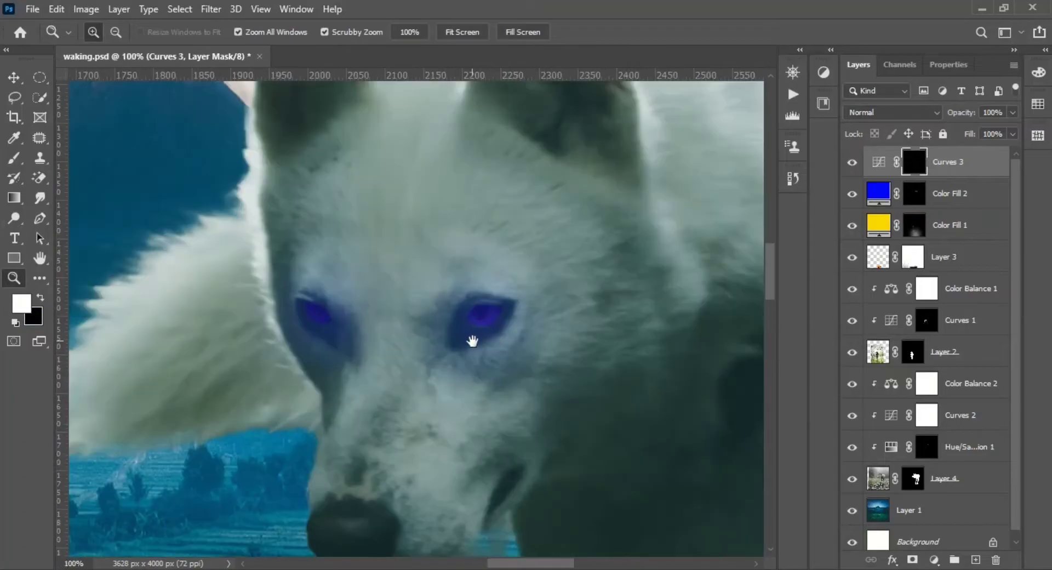
pyautogui.click(15, 159)
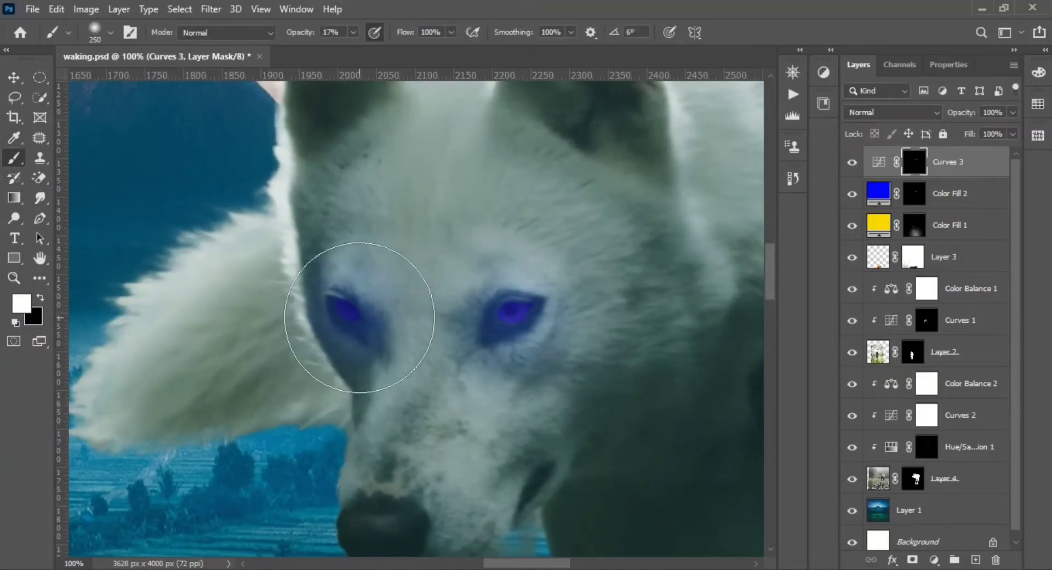
pyautogui.click(359, 317)
pyautogui.press('z')
pyautogui.moveTo(88, 336); pyautogui.dragTo(175, 241)
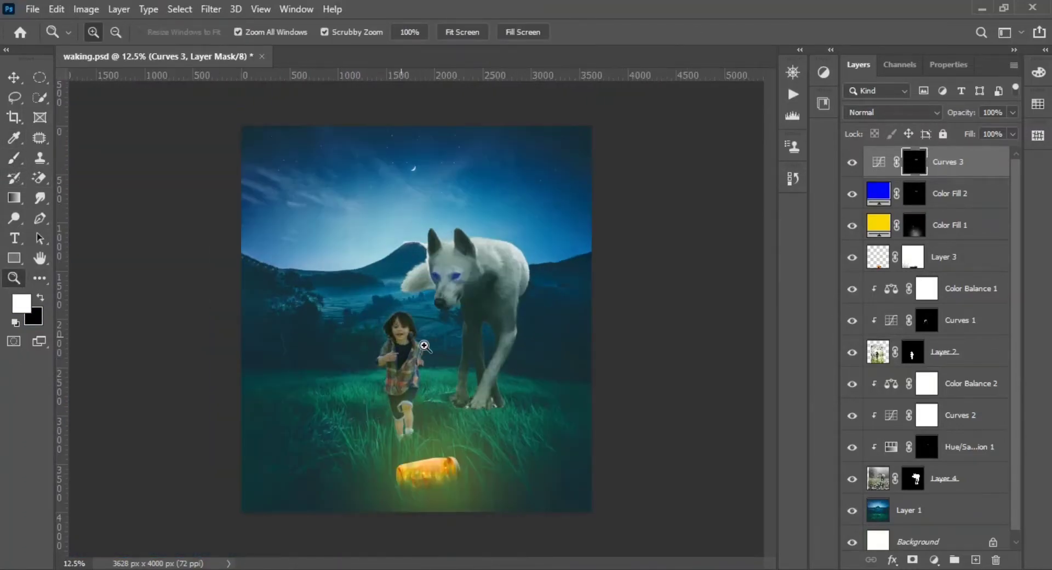
pyautogui.press('v')
pyautogui.click(521, 522)
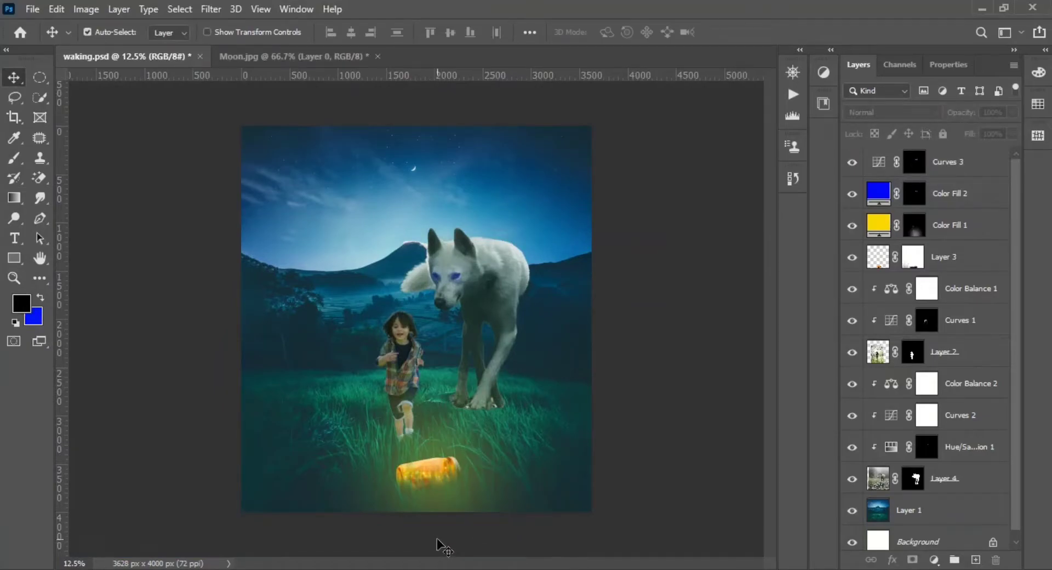
# Step: Drop Moon.jpg into waking.psd and erase the black around the moon
pyautogui.click(290, 55)
pyautogui.moveTo(493, 329); pyautogui.dragTo(329, 228)
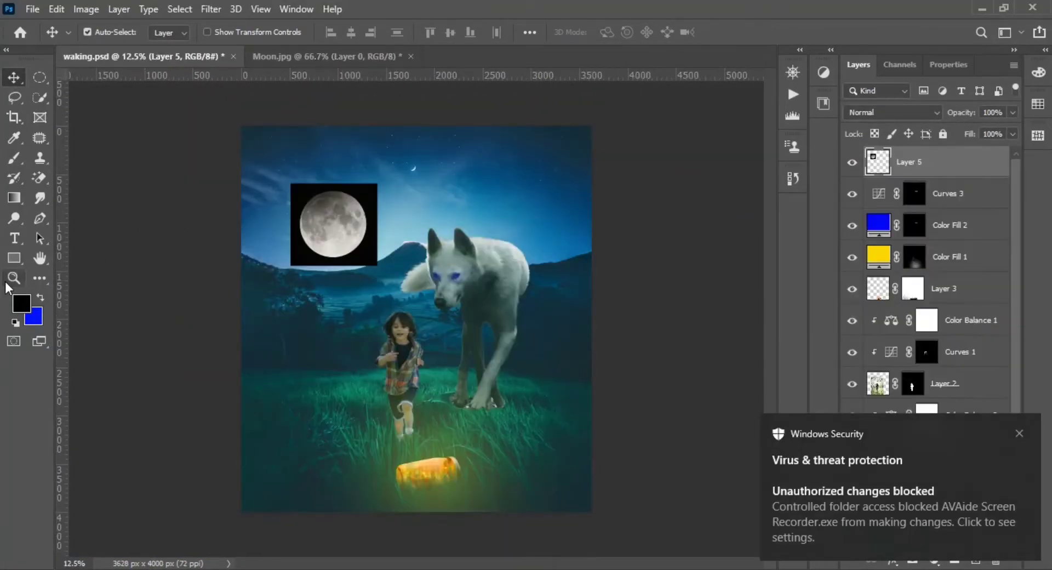
pyautogui.click(13, 278)
pyautogui.click(371, 307)
pyautogui.click(39, 177)
pyautogui.click(164, 191)
# Step: Move the moon up into the sky above the mountain and scale it to about 70%
pyautogui.click(14, 78)
pyautogui.moveTo(300, 286); pyautogui.dragTo(490, 169)
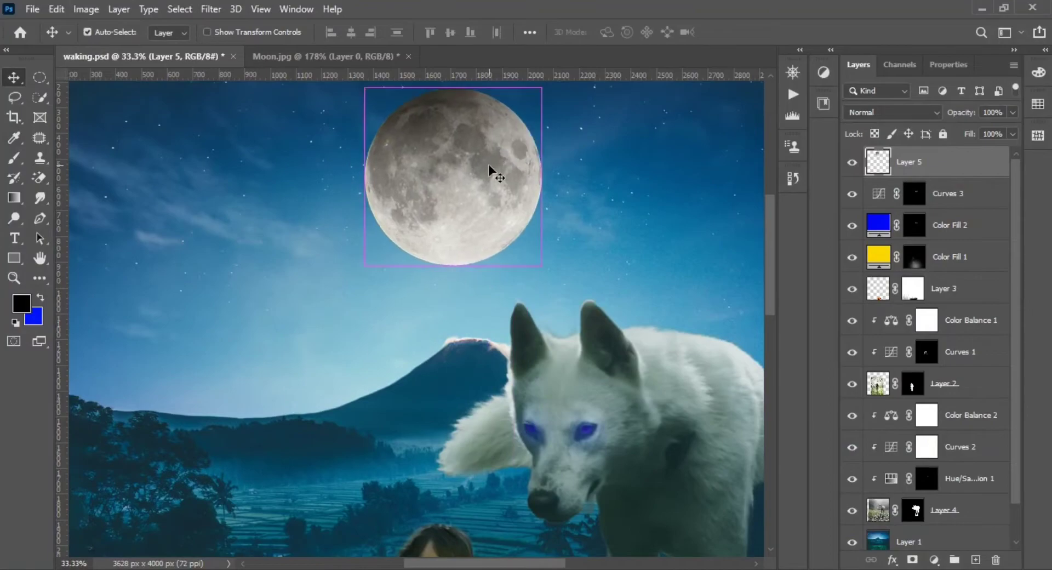
pyautogui.hotkey('ctrl', 't')
pyautogui.moveTo(453, 266); pyautogui.dragTo(459, 207)
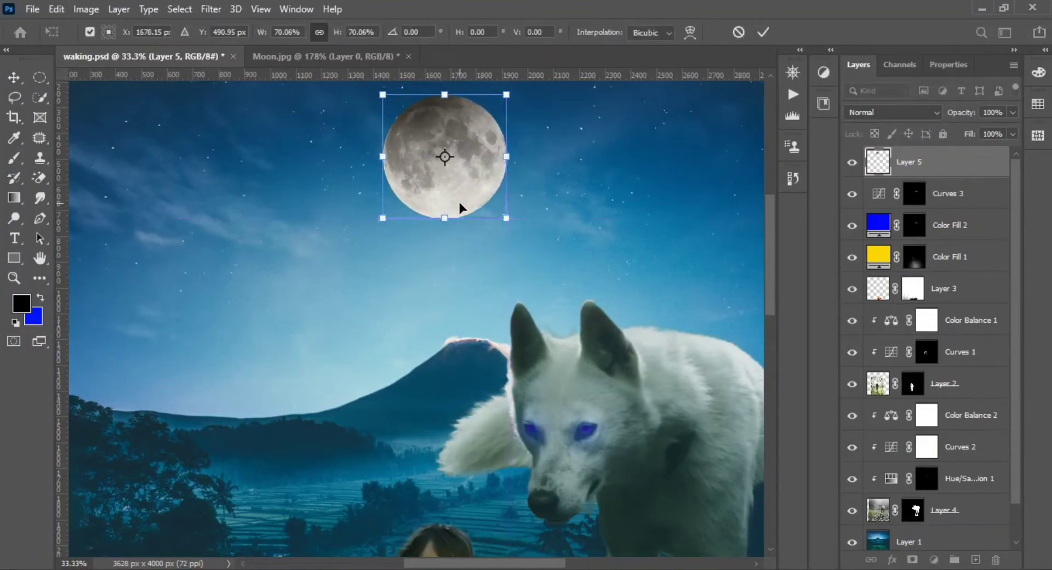
pyautogui.press('Return')
# Step: Brighten the moon with a Curves adjustment, raising the curve and lifting the shadows
pyautogui.click(934, 559)
pyautogui.click(931, 373)
pyautogui.moveTo(965, 184); pyautogui.dragTo(960, 174)
pyautogui.moveTo(900, 238); pyautogui.dragTo(899, 232)
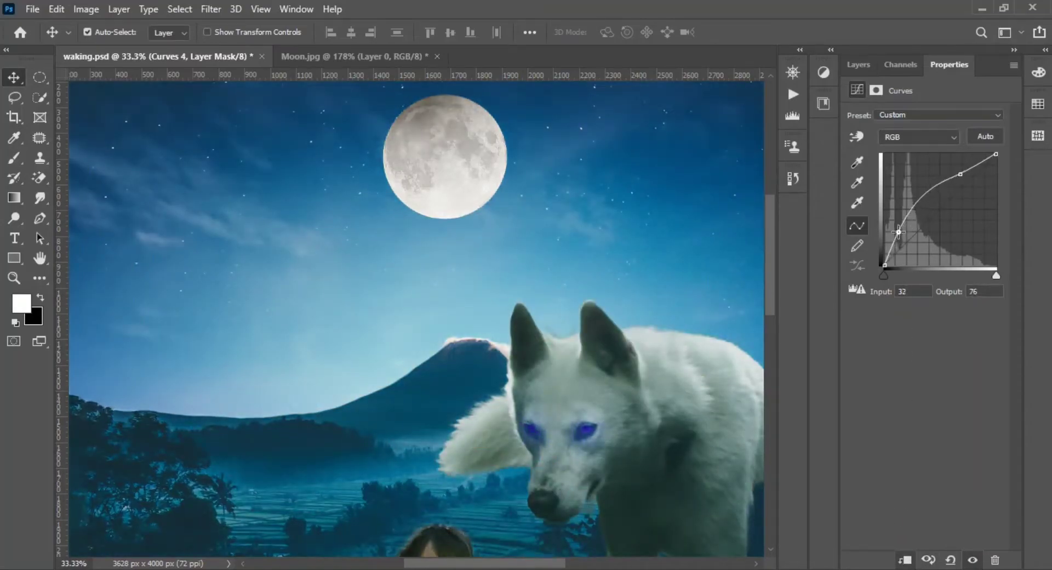
pyautogui.click(865, 70)
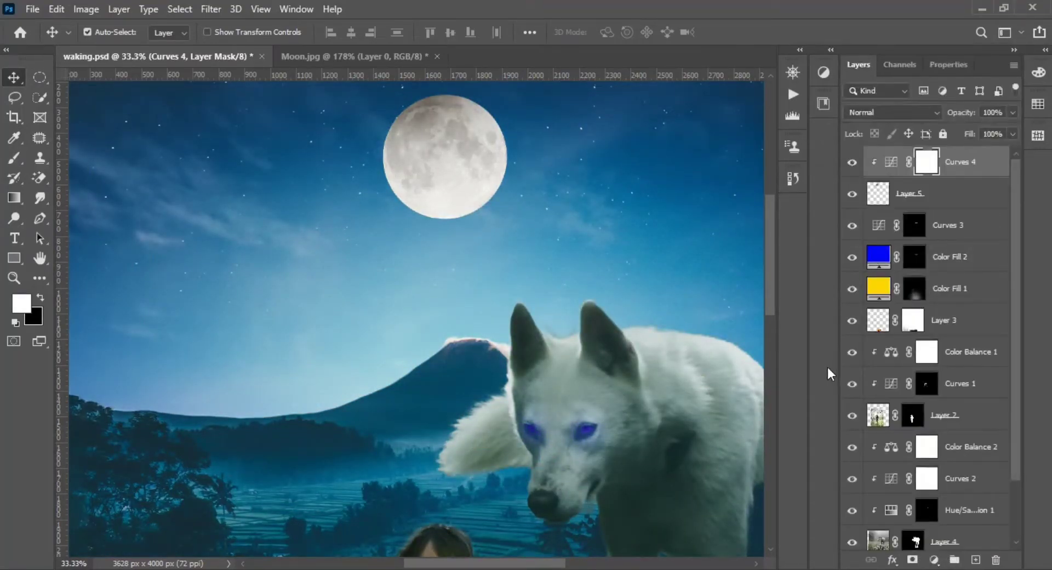
pyautogui.click(934, 559)
# Step: Add Color Fill 3 with Linear Dodge (Add) blending, coloured mid grey
pyautogui.click(899, 347)
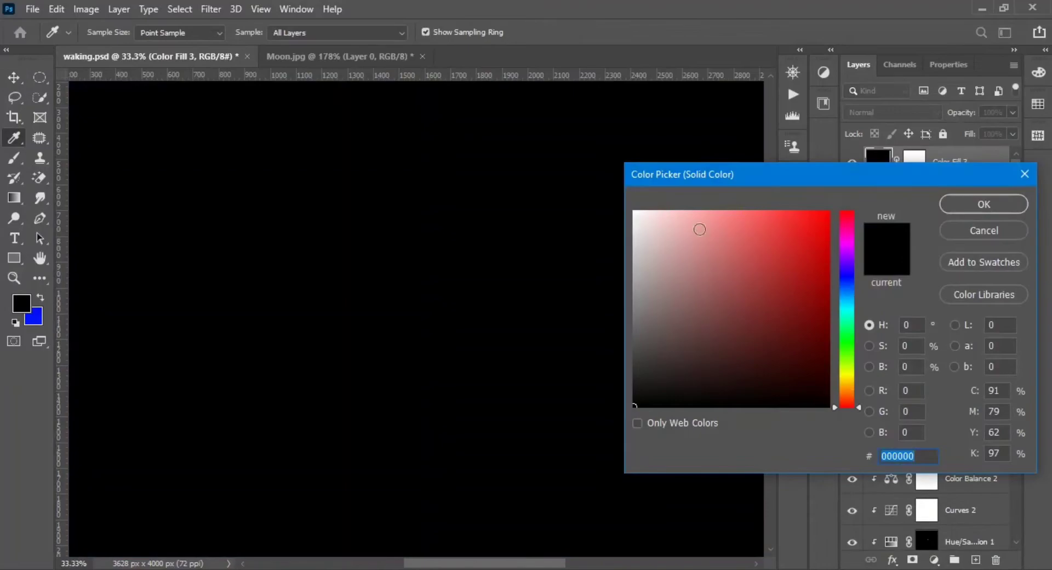
pyautogui.click(636, 213)
pyautogui.press('Return')
pyautogui.click(893, 112)
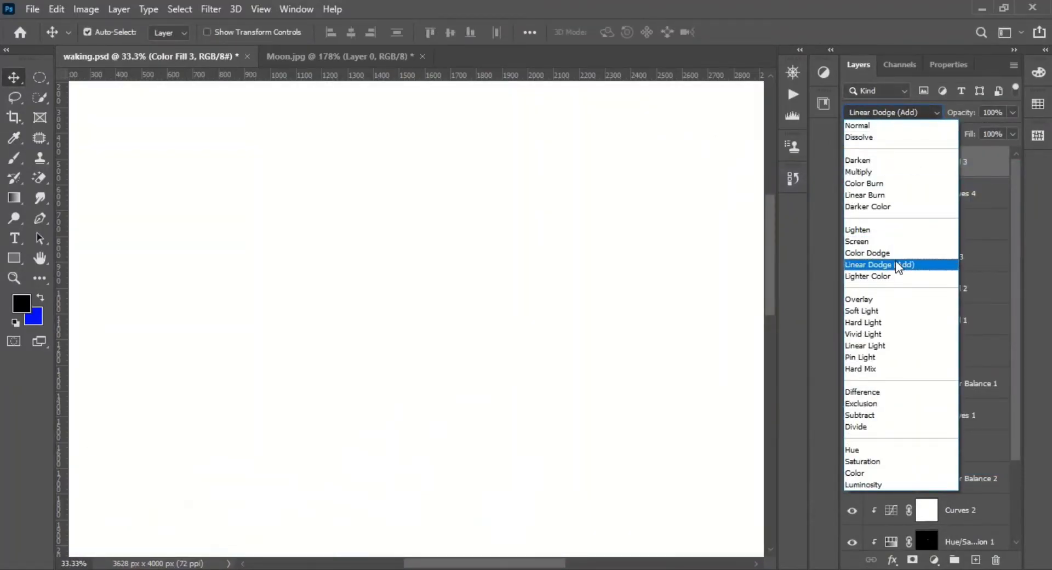
pyautogui.click(895, 264)
pyautogui.doubleClick(878, 162)
pyautogui.moveTo(651, 214)
pyautogui.mouseDown()
pyautogui.moveTo(633, 270)
pyautogui.moveTo(640, 315)
pyautogui.mouseUp()
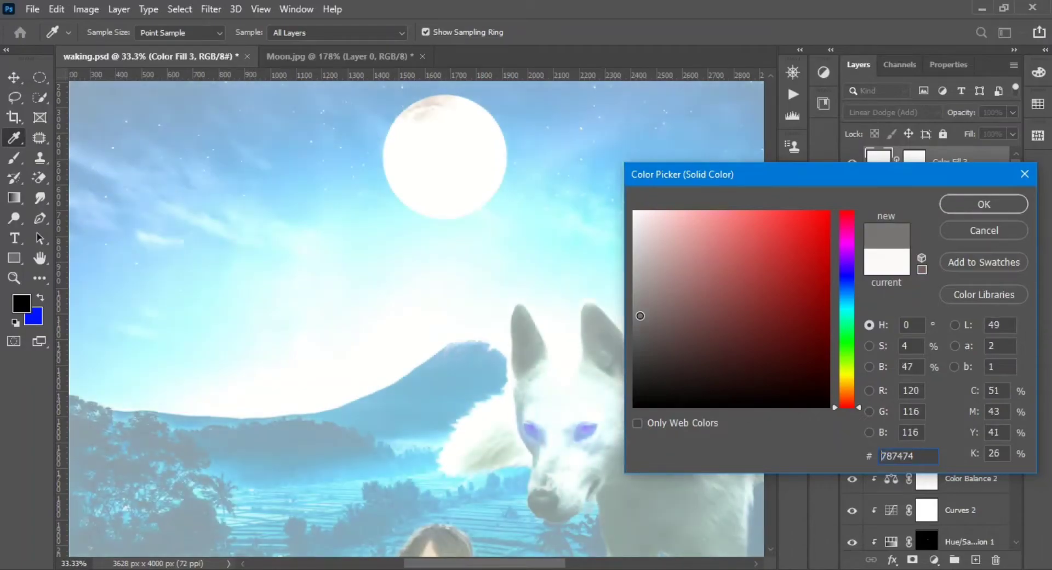
pyautogui.click(976, 204)
# Step: Invert Color Fill 3's mask to black and pick a large soft brush
pyautogui.click(912, 166)
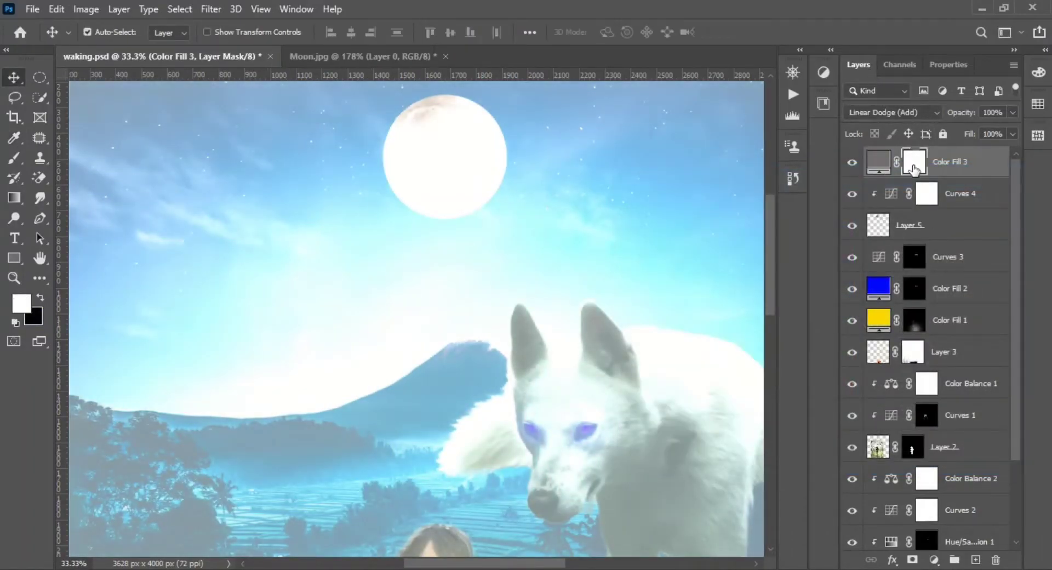
pyautogui.hotkey('ctrl', 'i')
pyautogui.press('b')
pyautogui.scroll(3, 555, 535)
pyautogui.rightClick(438, 230)
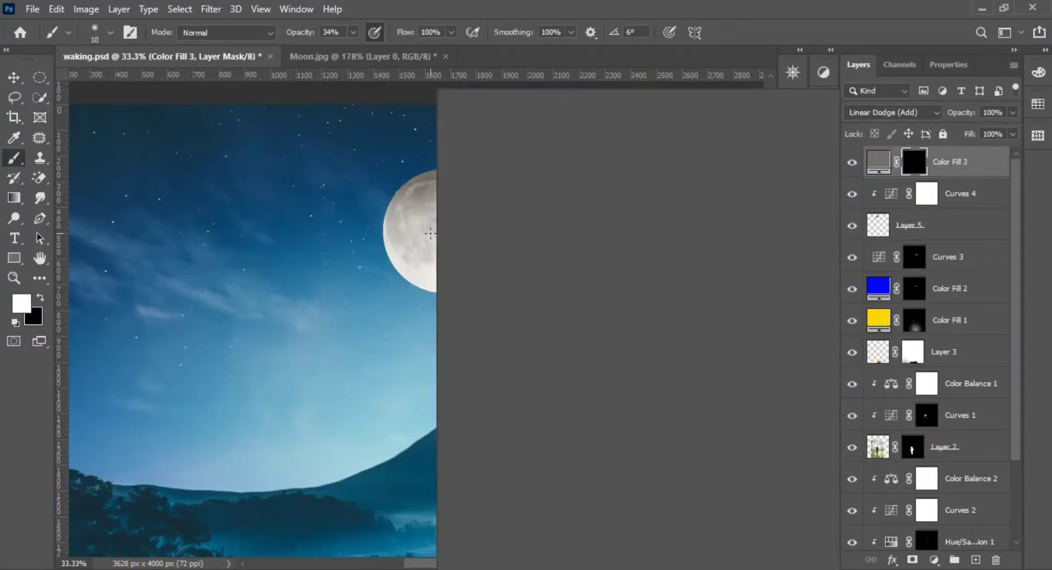
pyautogui.click(340, 217)
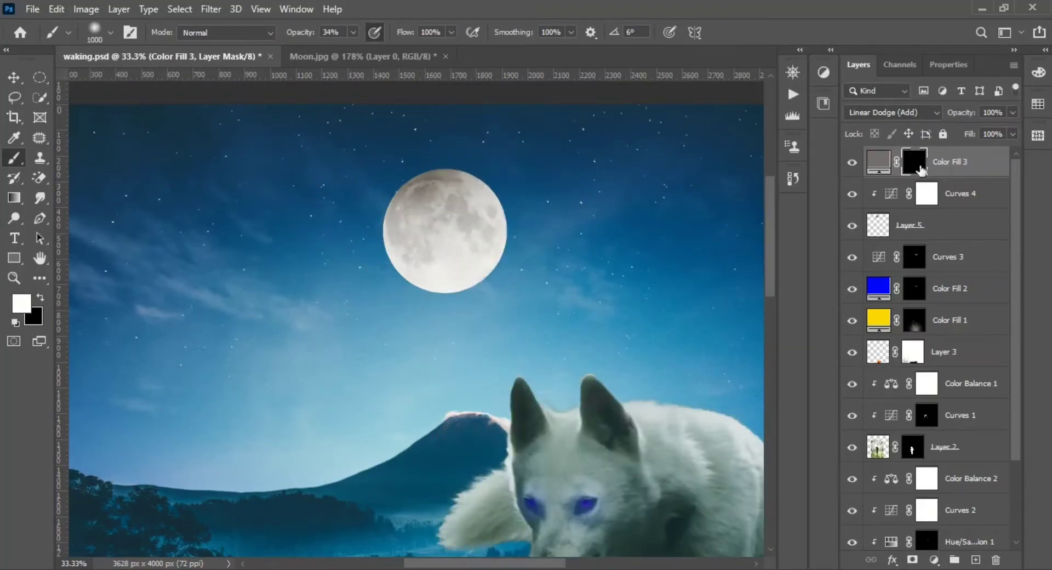
# Step: Move Color Fill 3 below Layer 5 and paint a white glow around the moon on its mask
pyautogui.moveTo(920, 170); pyautogui.dragTo(926, 241)
pyautogui.click(913, 224)
pyautogui.press('d')
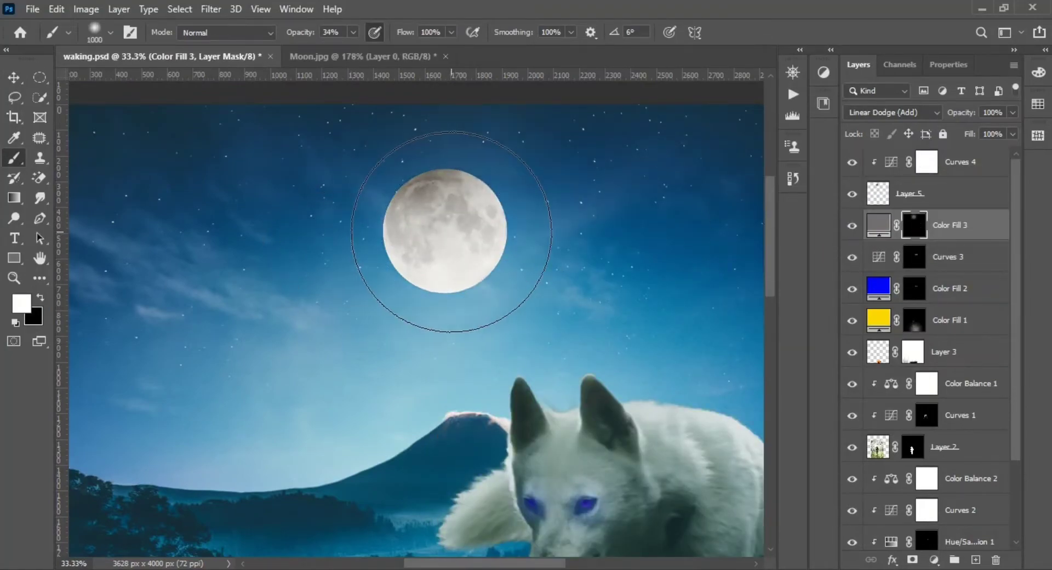
pyautogui.click(440, 230)
pyautogui.click(440, 230)
# Step: Zoom out to review the moon glow in the full composite
pyautogui.press('z')
pyautogui.hotkey('ctrl', '-')
pyautogui.hotkey('ctrl', '-')
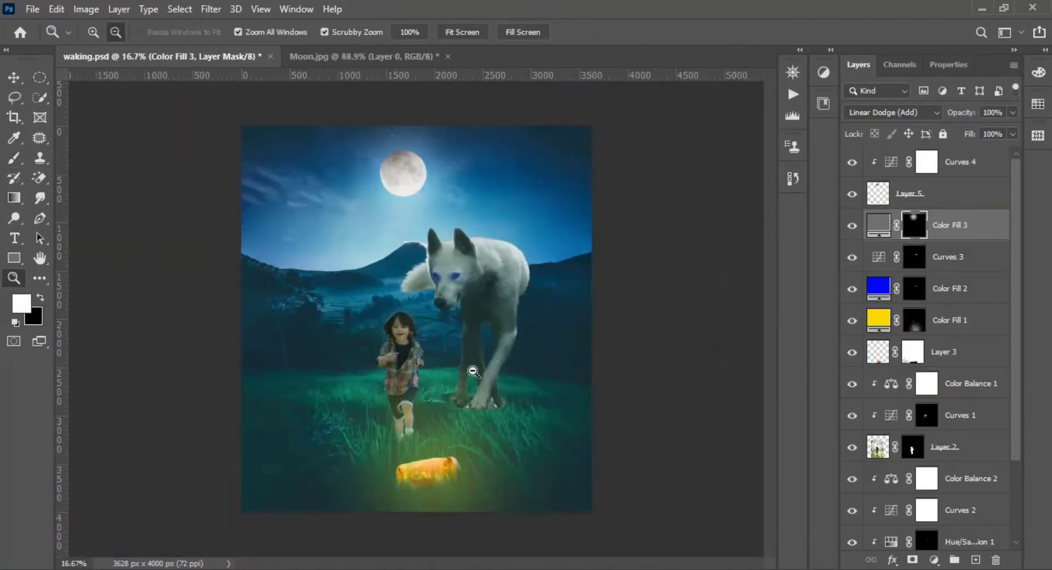
pyautogui.hotkey('ctrl', '-')
pyautogui.hotkey('ctrl', '-')
pyautogui.press('v')
pyautogui.click(299, 351)
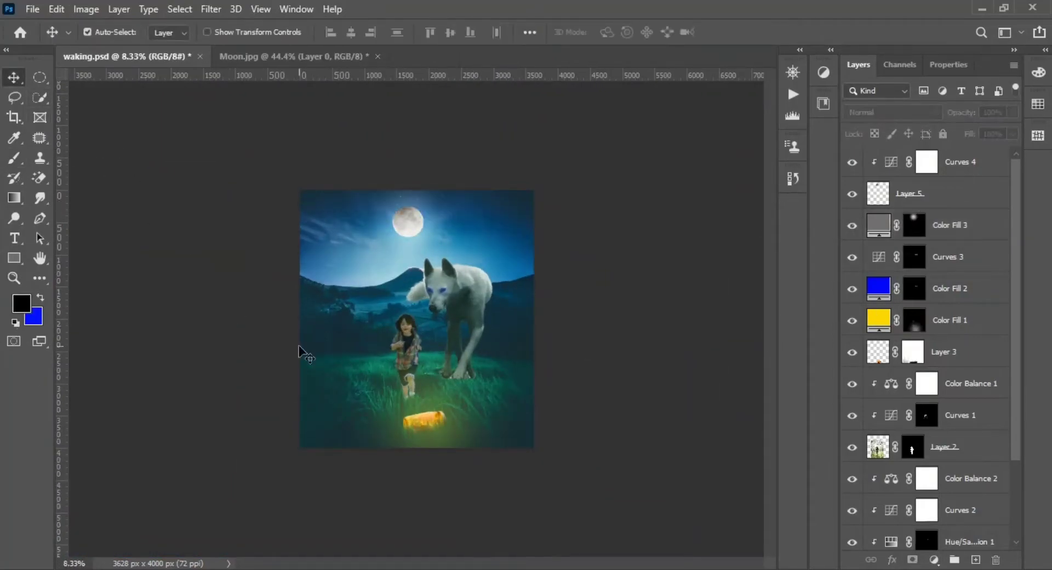
pyautogui.press('z')
pyautogui.click(359, 336)
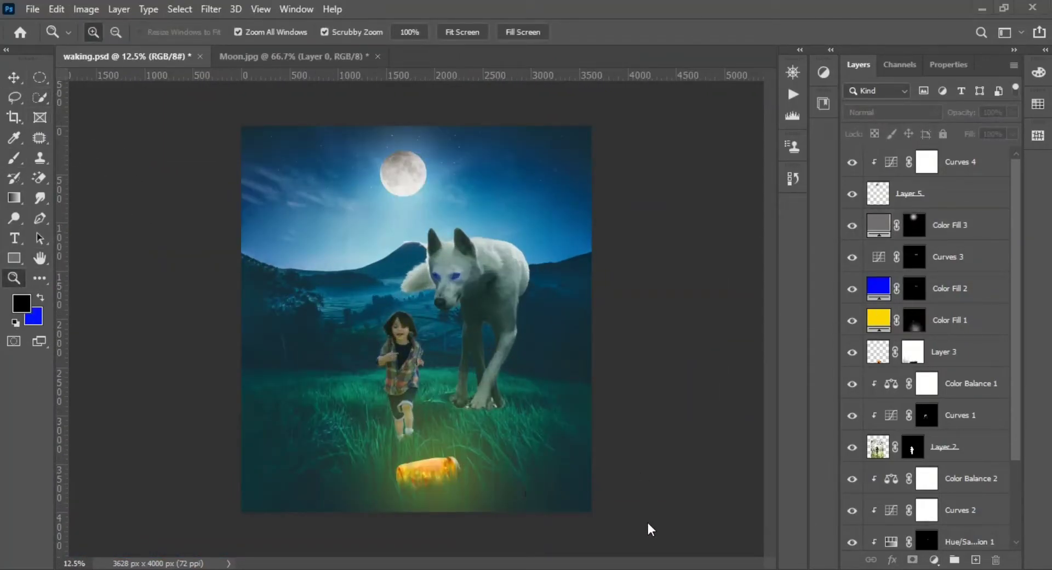
pyautogui.press('v')
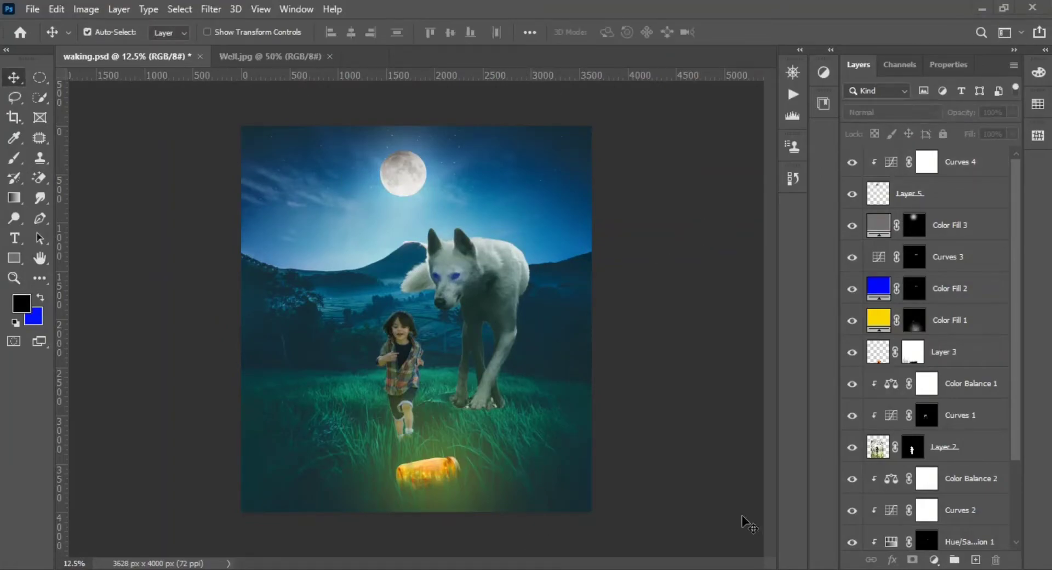
# Step: Convert Well.jpg's background to a layer and drag it into waking.psd
pyautogui.click(268, 55)
pyautogui.click(563, 251)
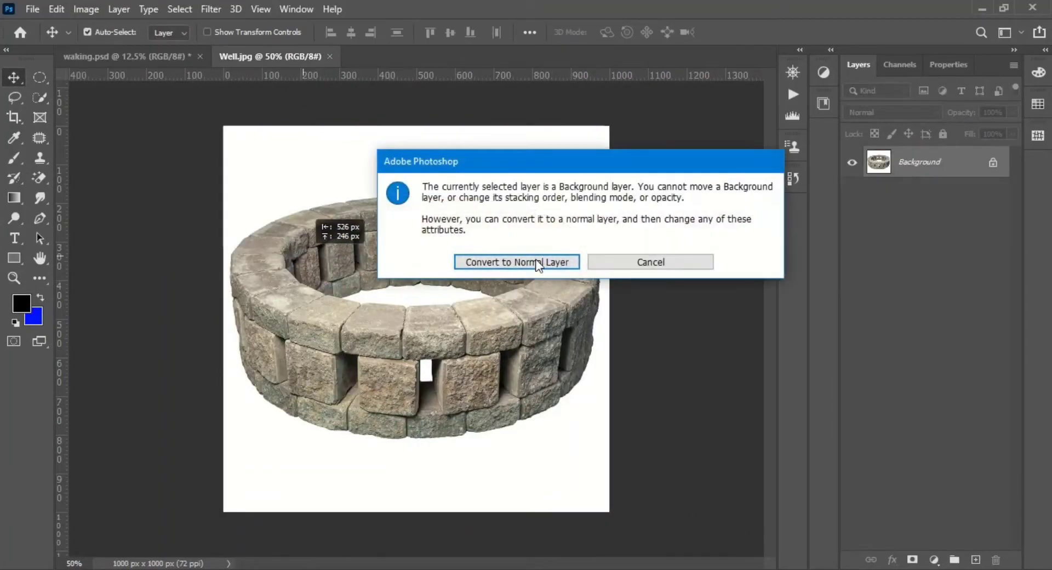
pyautogui.click(540, 261)
pyautogui.moveTo(540, 261)
pyautogui.mouseDown()
pyautogui.moveTo(188, 89)
pyautogui.moveTo(319, 373)
pyautogui.mouseUp()
# Step: Erase the white around and inside the well ring with the Magic Eraser
pyautogui.press('z')
pyautogui.click(320, 373)
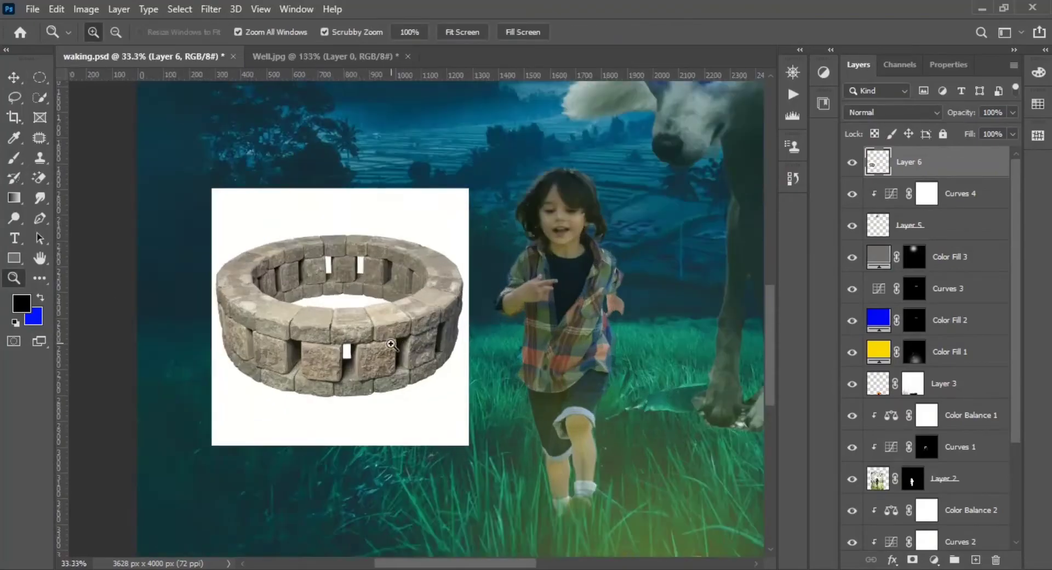
pyautogui.click(319, 372)
pyautogui.press('e')
pyautogui.click(342, 374)
pyautogui.click(329, 298)
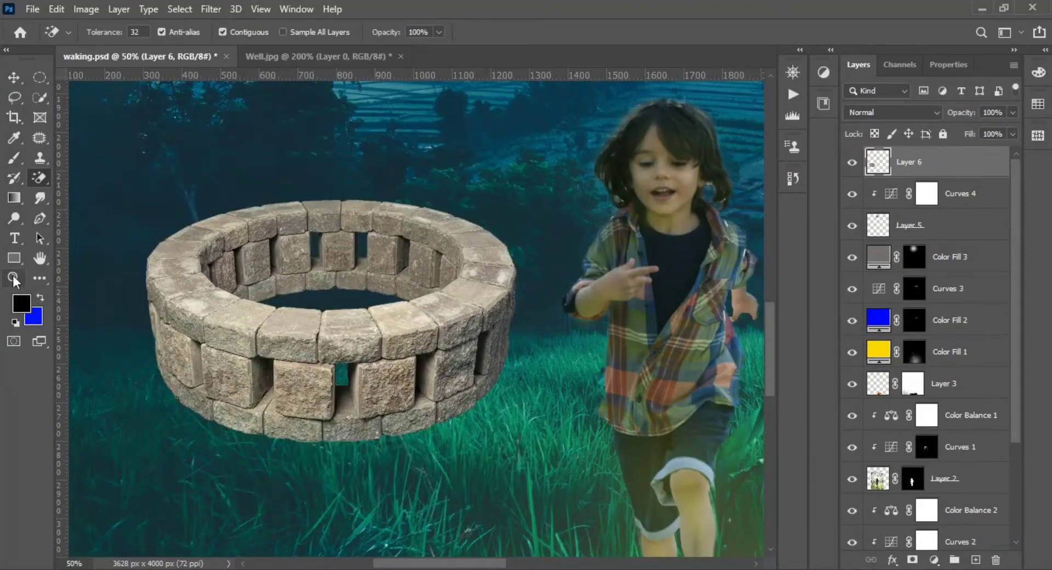
pyautogui.hotkey('ctrl', '-')
# Step: Move the well down-left beside the child and skew its outline into a trapezoid
pyautogui.hotkey('ctrl', 't')
pyautogui.moveTo(275, 312); pyautogui.dragTo(255, 430)
pyautogui.rightClick(310, 355)
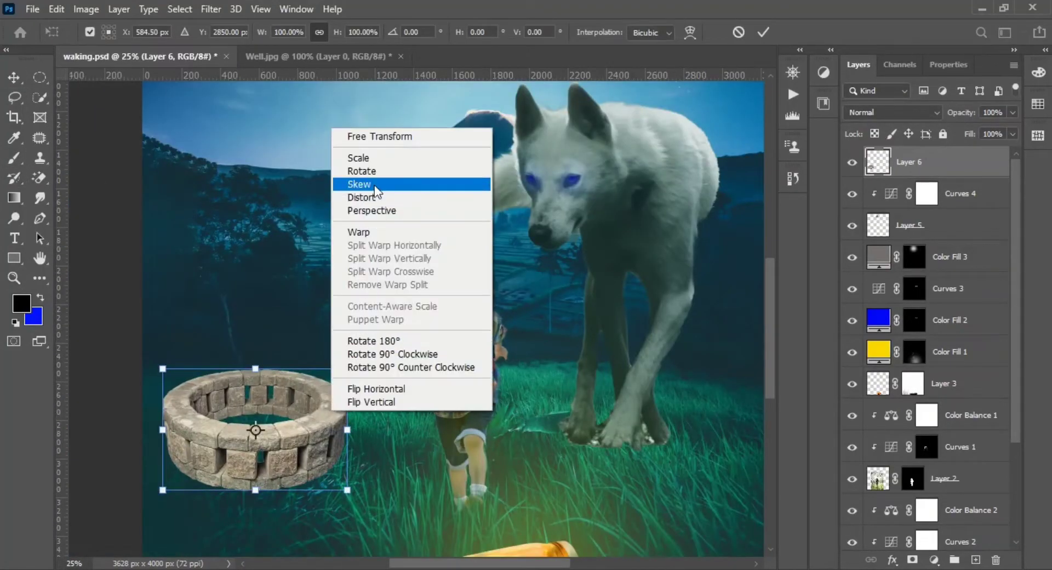
pyautogui.click(387, 212)
pyautogui.moveTo(162, 368); pyautogui.dragTo(252, 380)
pyautogui.rightClick(307, 370)
pyautogui.click(305, 216)
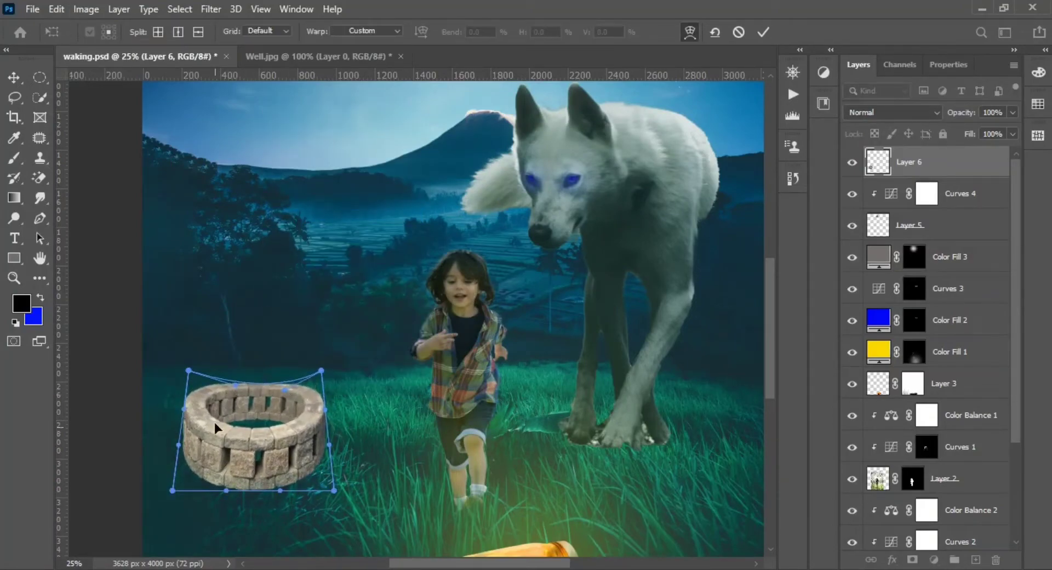
pyautogui.press('Escape')
# Step: Warp the well's shape and add a layer mask to Layer 6
pyautogui.hotkey('ctrl', 't')
pyautogui.rightClick(251, 371)
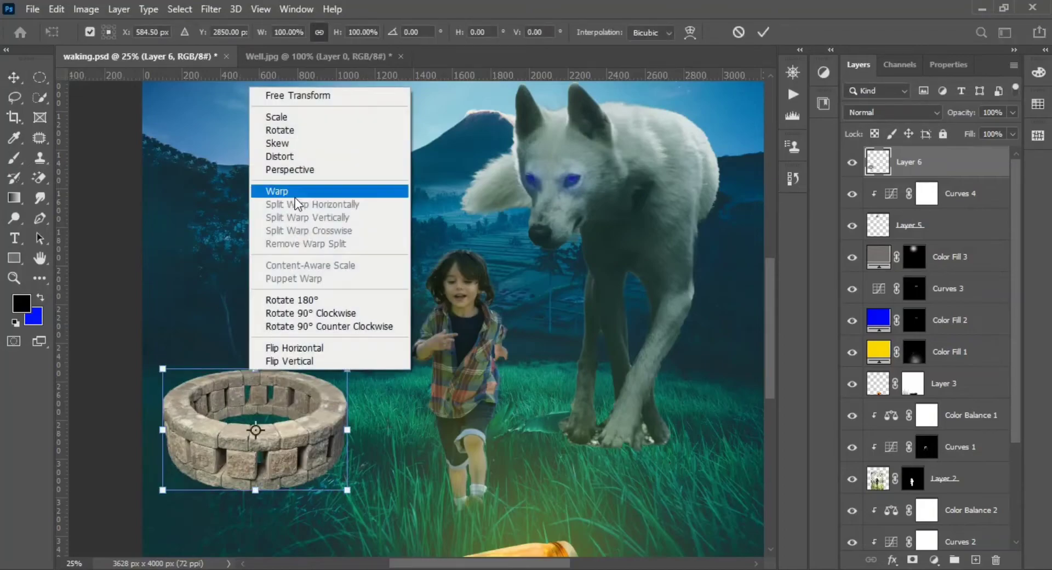
pyautogui.click(296, 195)
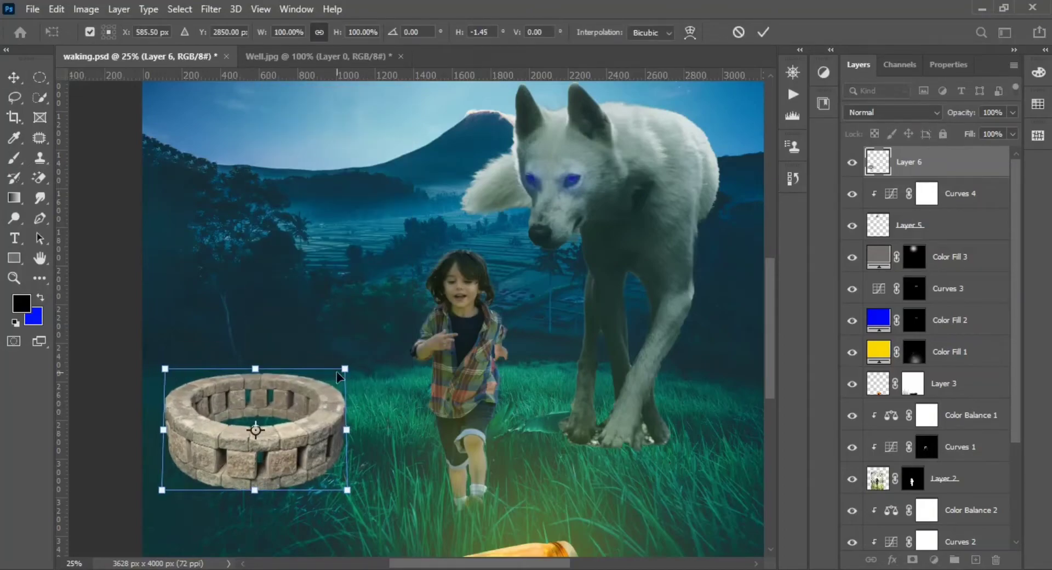
pyautogui.press('Return')
pyautogui.press('z')
pyautogui.hotkey('ctrl', '+')
pyautogui.click(912, 559)
pyautogui.press('b')
pyautogui.scroll(-3, 152, 366)
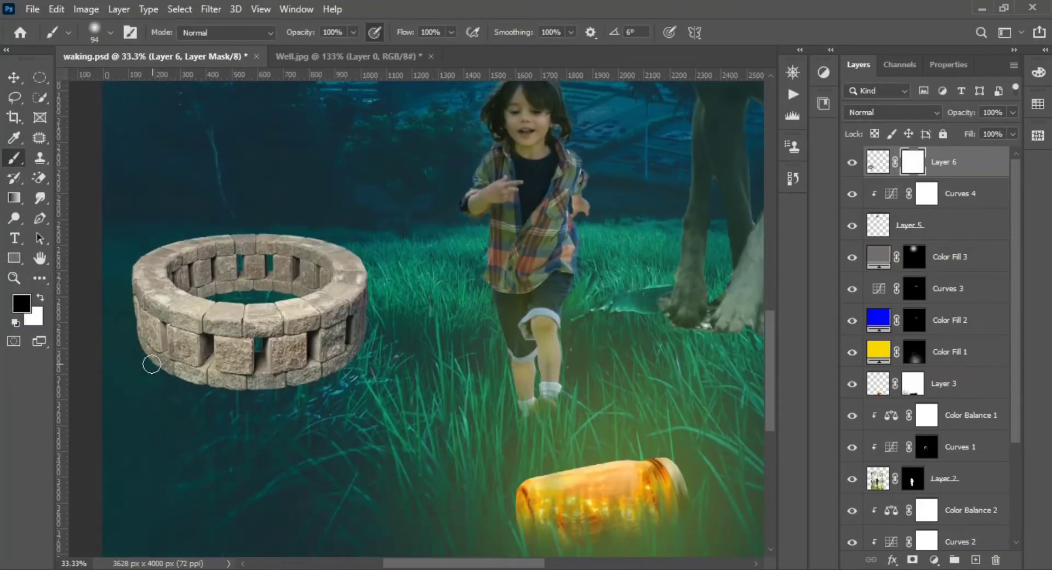
# Step: Paint grass blades over the well's base and inner wall with a grass brush
pyautogui.rightClick(346, 373)
pyautogui.doubleClick(263, 487)
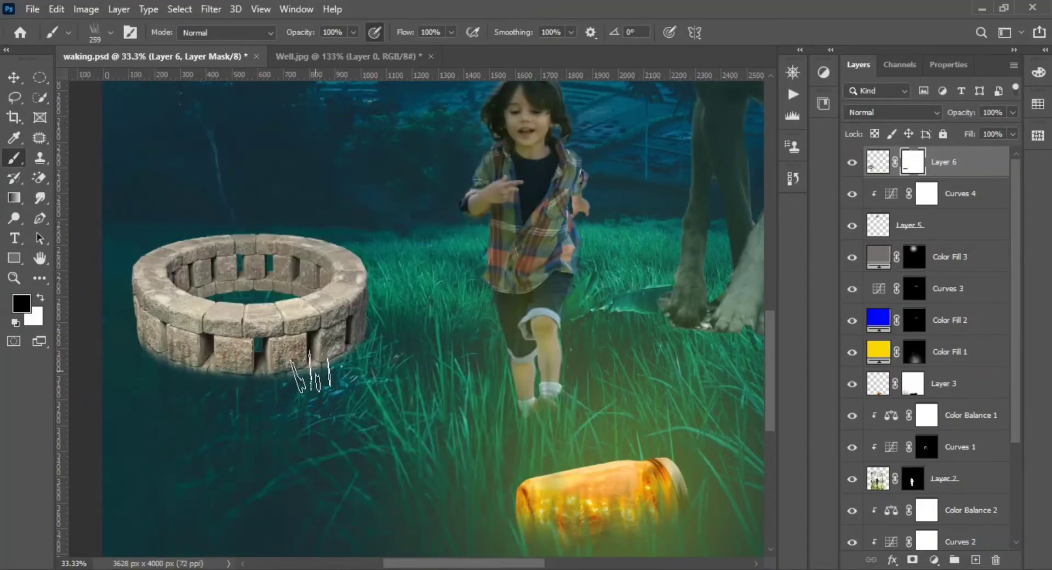
pyautogui.scroll(5, 368, 353)
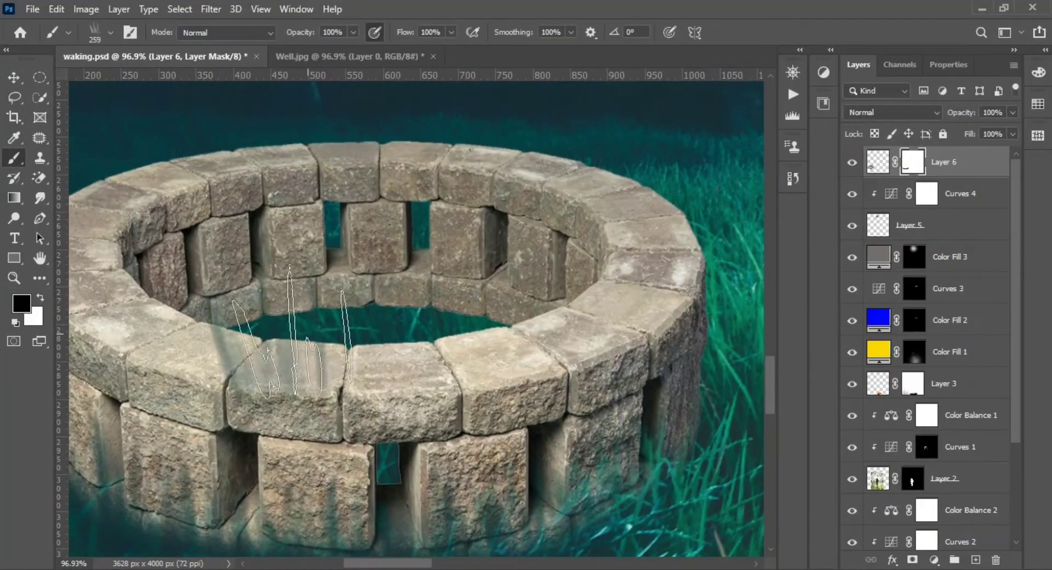
pyautogui.moveTo(282, 296); pyautogui.dragTo(493, 306)
pyautogui.moveTo(219, 318); pyautogui.dragTo(514, 329)
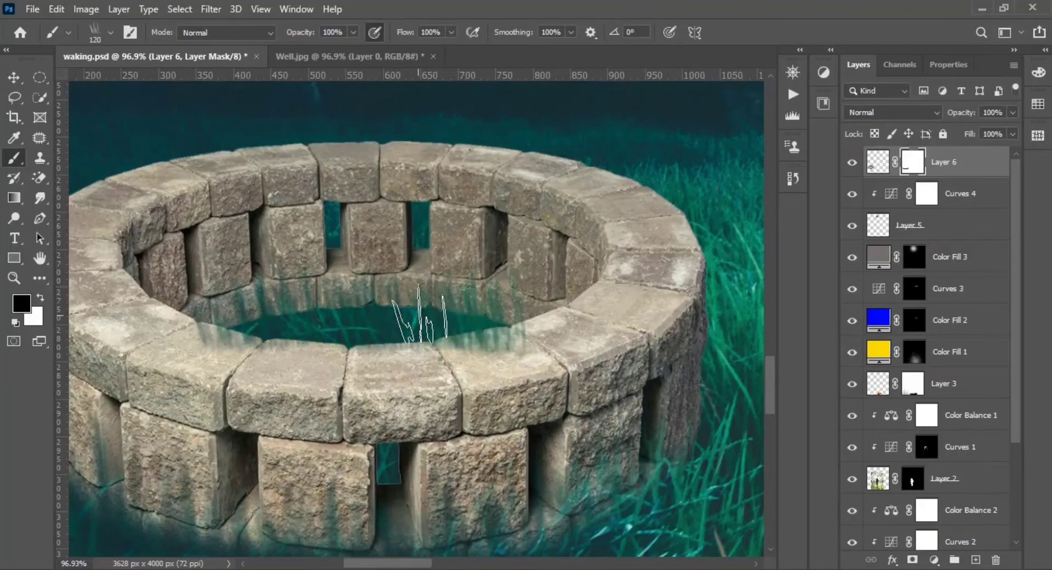
# Step: Switch to a soft round white brush and zoom out to view the whole composition
pyautogui.rightClick(470, 95)
pyautogui.doubleClick(564, 192)
pyautogui.press('x')
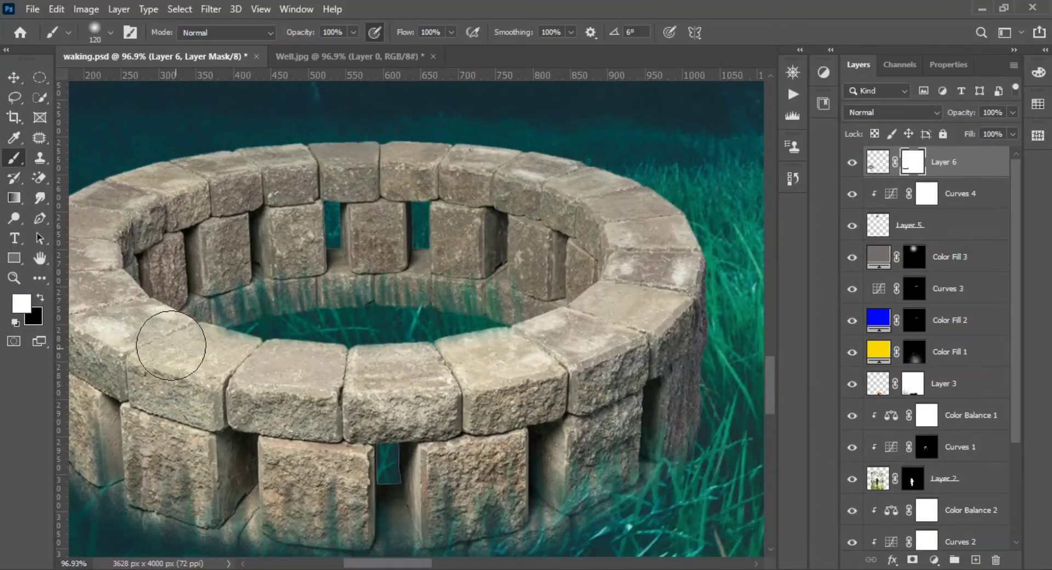
pyautogui.hotkey('ctrl', '0')
# Step: Clip a Color Balance (midtones Cyan −41) and a Curves adjustment to the well layer
pyautogui.press('v')
pyautogui.click(931, 559)
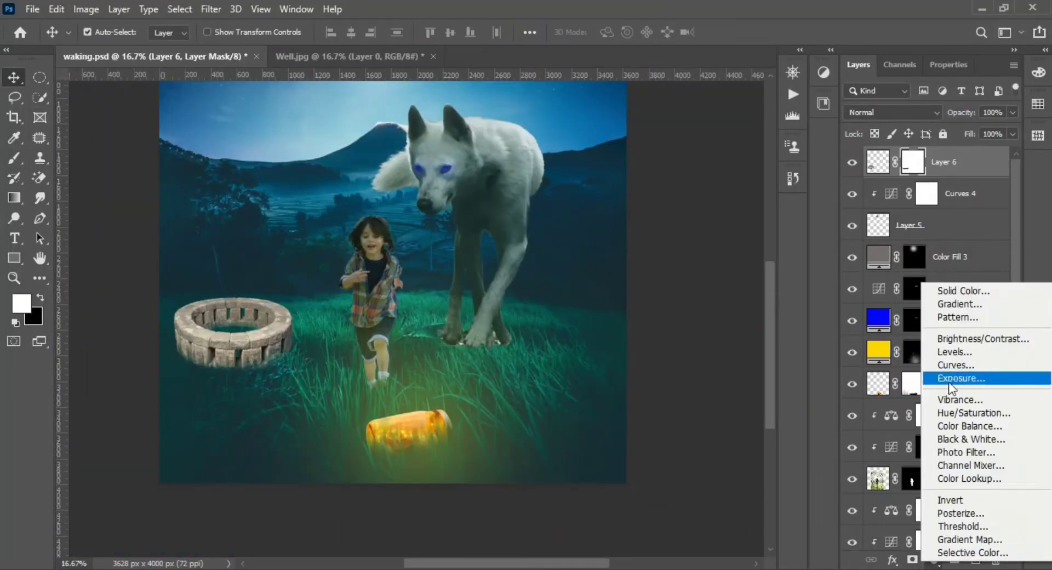
pyautogui.click(961, 435)
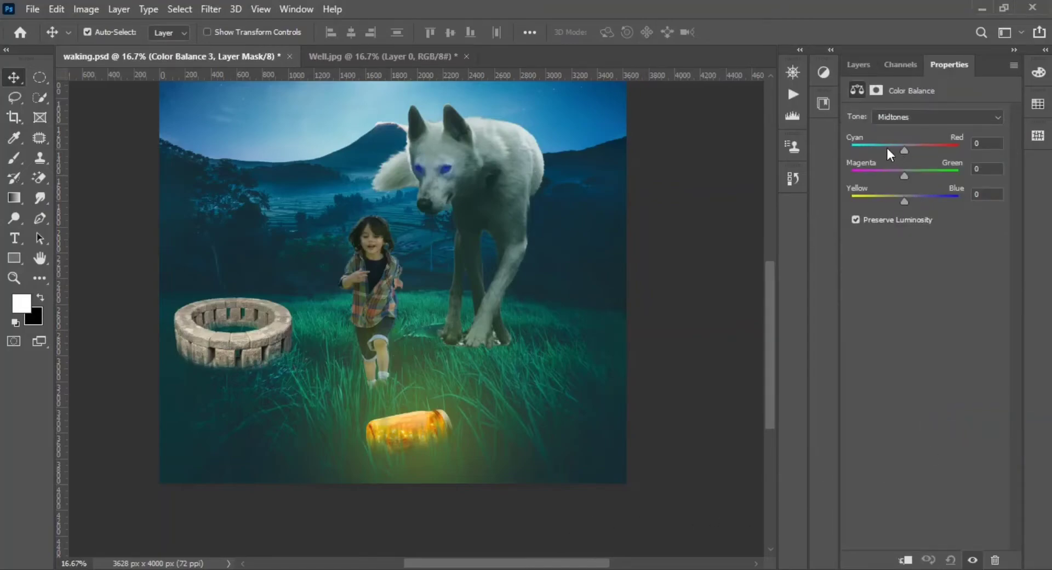
pyautogui.moveTo(903, 150)
pyautogui.mouseDown()
pyautogui.moveTo(878, 151)
pyautogui.moveTo(911, 174)
pyautogui.mouseUp()
pyautogui.click(857, 65)
pyautogui.click(932, 560)
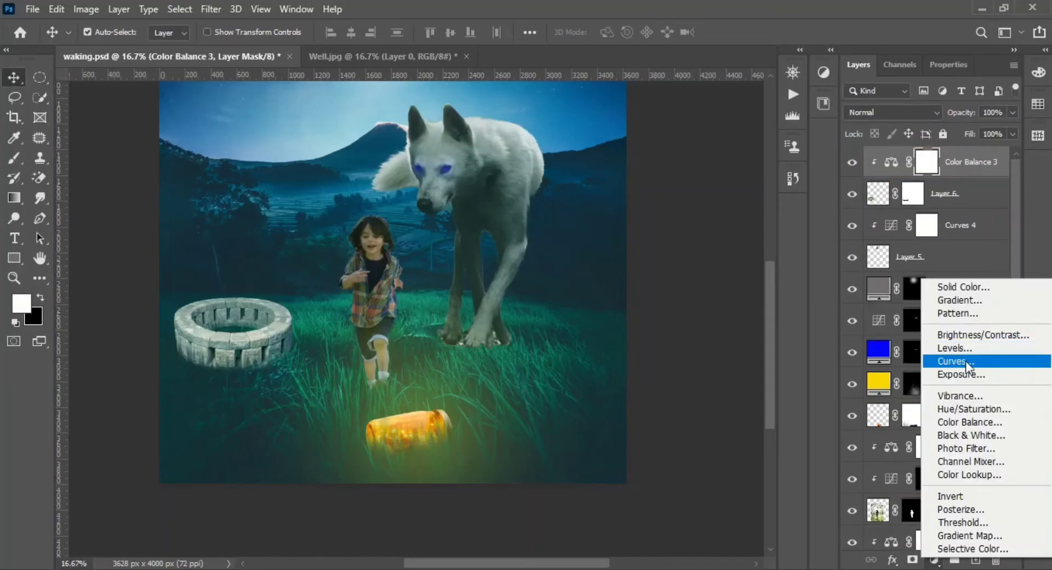
pyautogui.click(953, 360)
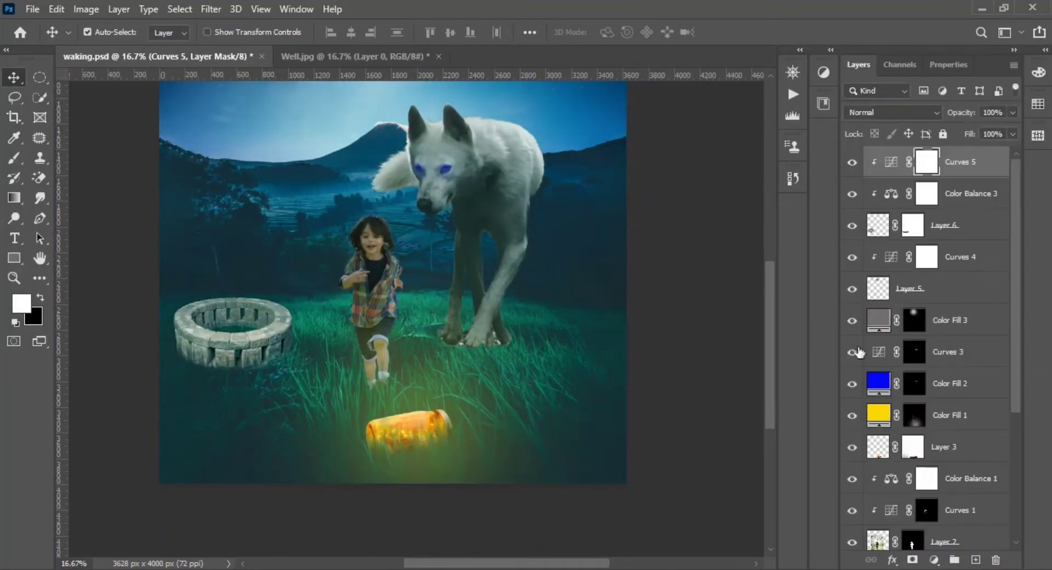
pyautogui.hotkey('ctrl', '-')
# Step: Skew the well to tilt it about 4.5 degrees
pyautogui.click(293, 406)
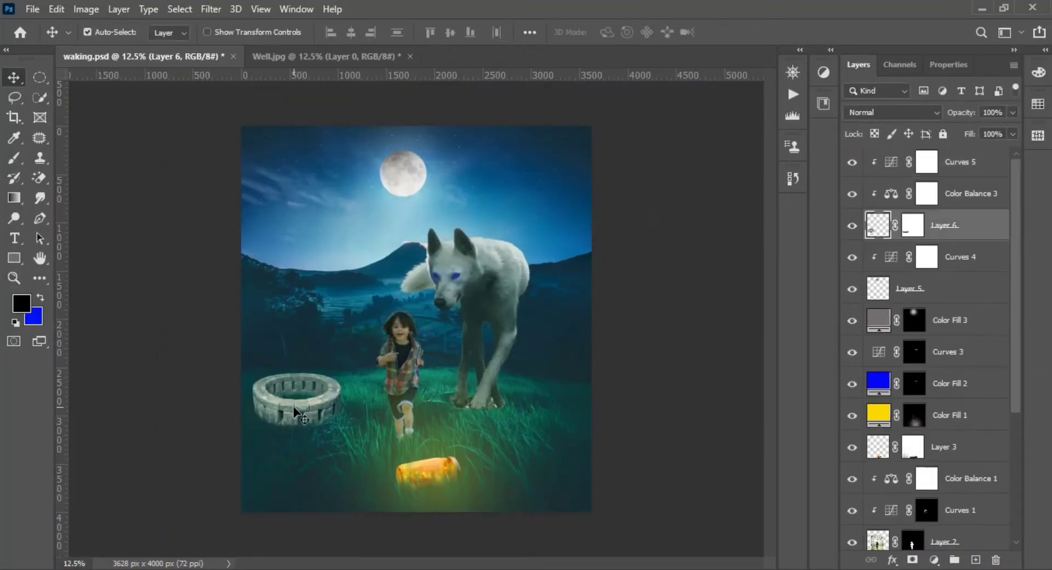
pyautogui.hotkey('ctrl', 't')
pyautogui.rightClick(294, 404)
pyautogui.click(329, 166)
pyautogui.moveTo(341, 372); pyautogui.dragTo(337, 376)
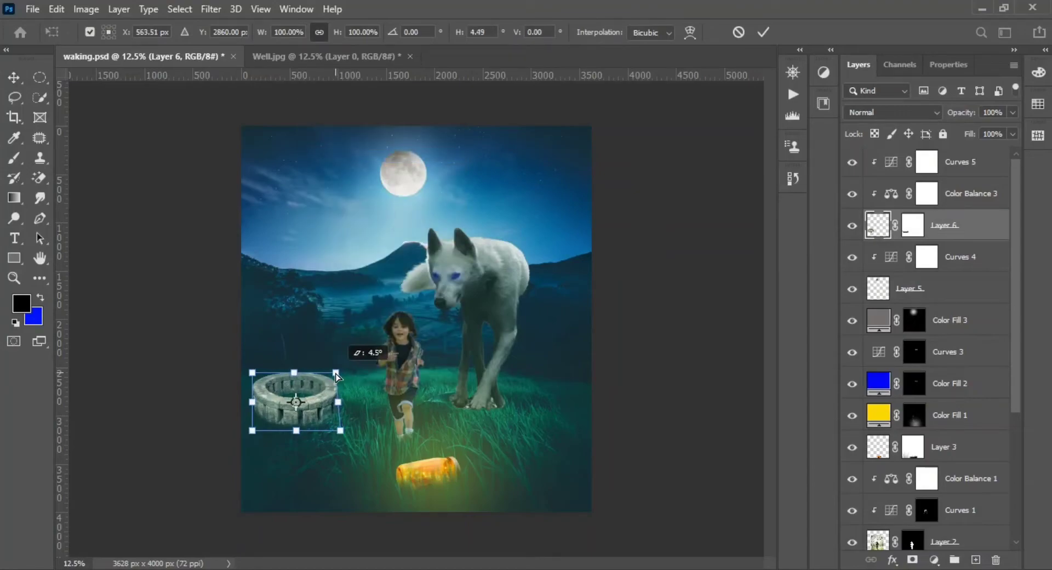
pyautogui.press('Return')
pyautogui.press('z')
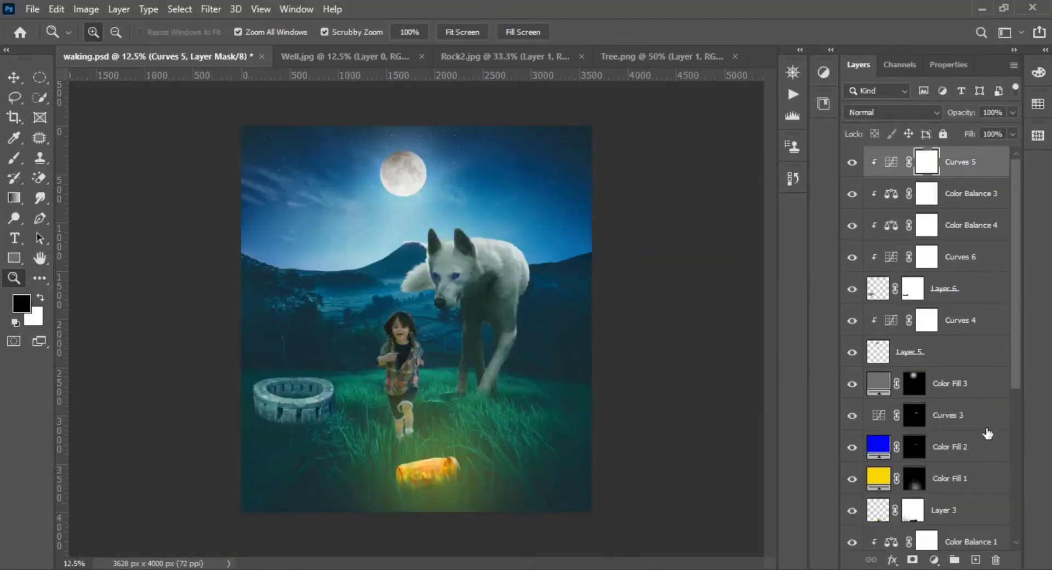
# Step: Merge all visible layers into Layer 7; in Camera Raw, shift the tint and darken exposure to -0.40
pyautogui.hotkey('ctrl', 'shift', 'alt', 'e')
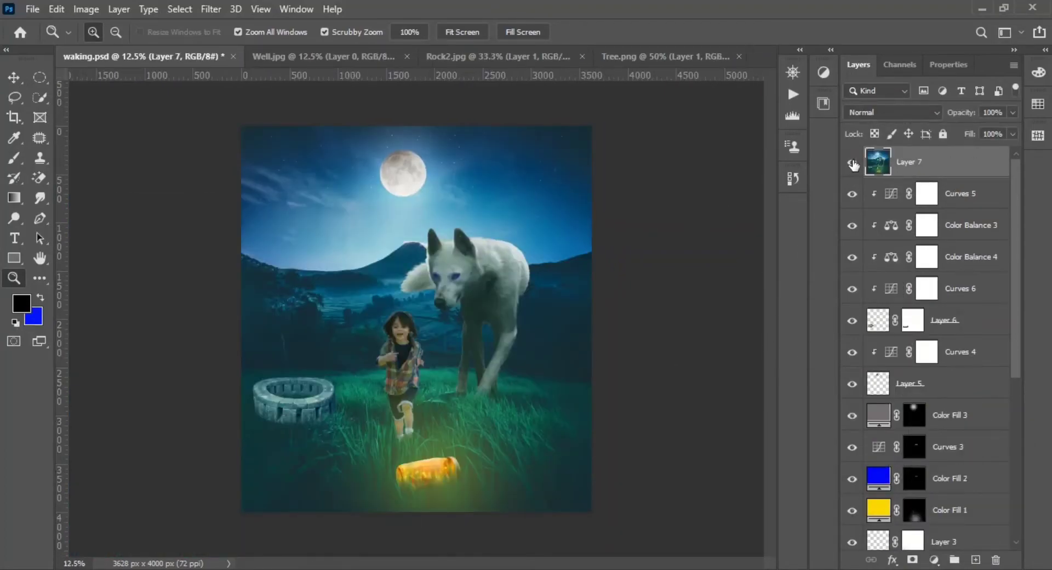
pyautogui.click(211, 8)
pyautogui.click(263, 101)
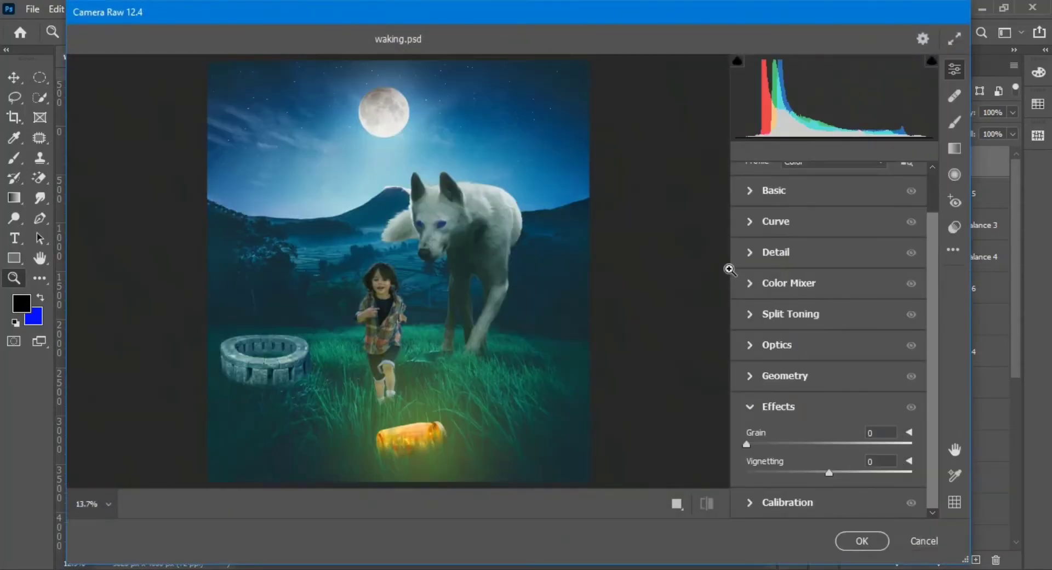
pyautogui.click(816, 241)
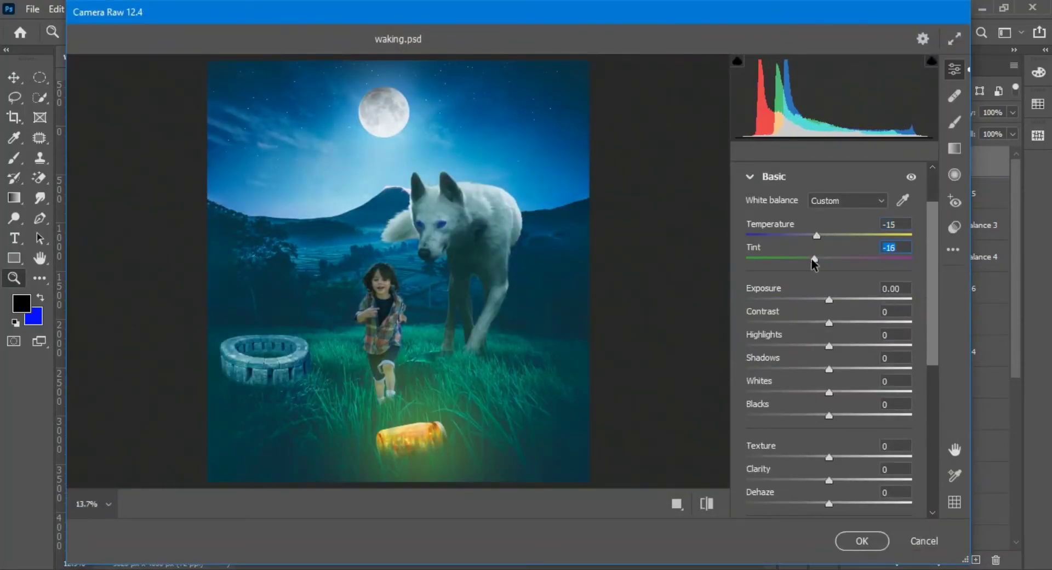
pyautogui.moveTo(813, 258); pyautogui.dragTo(845, 259)
pyautogui.moveTo(841, 299)
pyautogui.mouseDown()
pyautogui.moveTo(816, 300)
pyautogui.moveTo(819, 322)
pyautogui.moveTo(838, 322)
pyautogui.moveTo(812, 290)
pyautogui.mouseUp()
# Step: Add a −10 vignette in Camera Raw's Effects and apply the grade to Layer 7
pyautogui.scroll(-3, 823, 300)
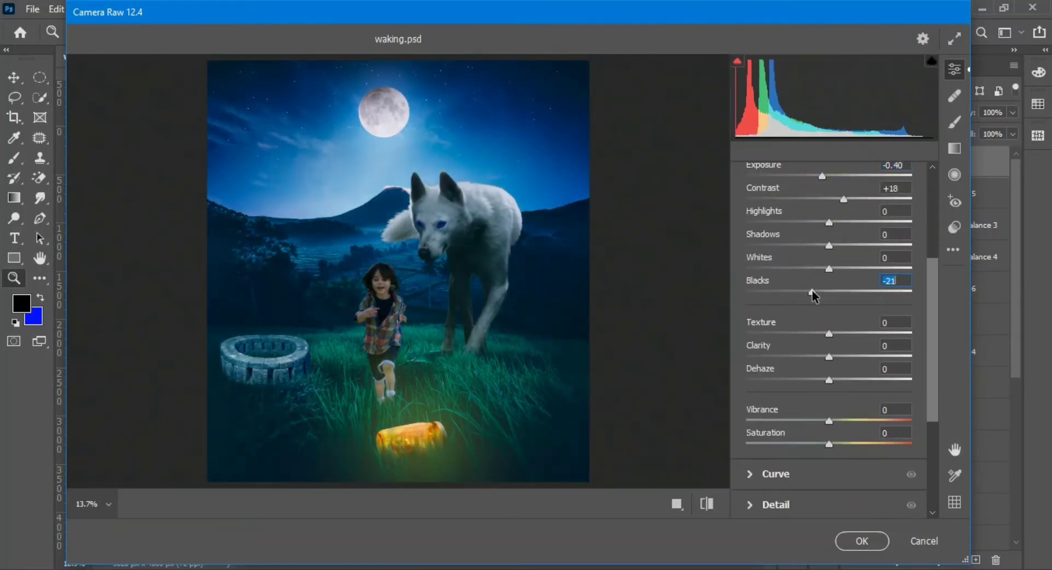
pyautogui.scroll(-5, 800, 277)
pyautogui.scroll(3, 811, 295)
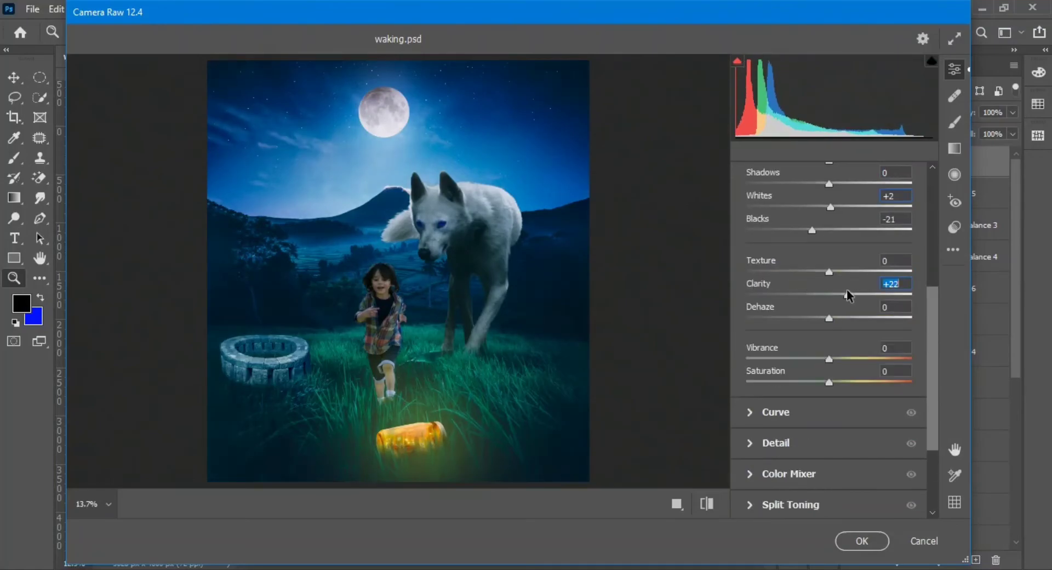
pyautogui.scroll(-3, 847, 288)
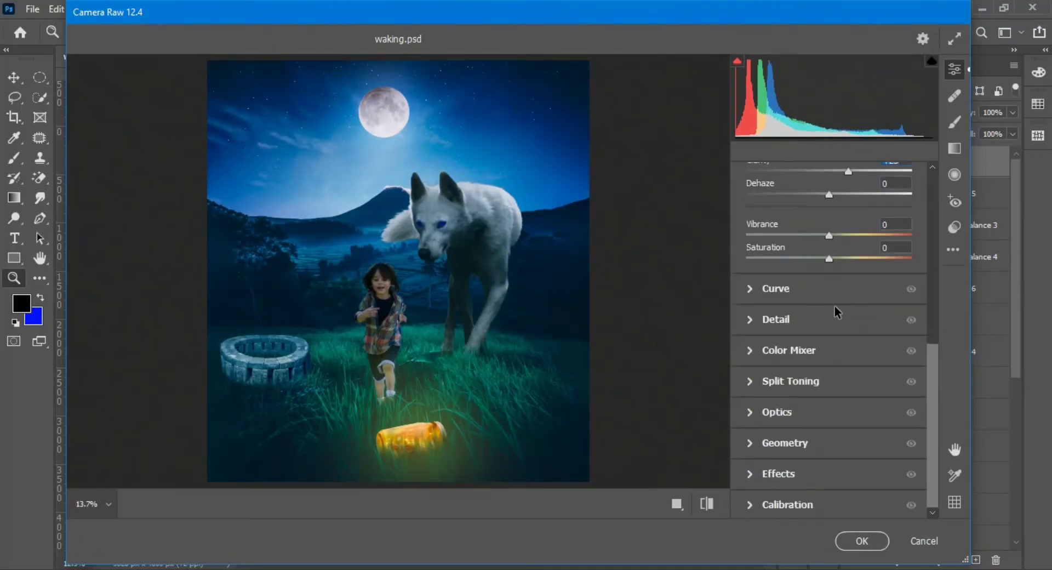
pyautogui.click(792, 471)
pyautogui.moveTo(828, 472); pyautogui.dragTo(817, 471)
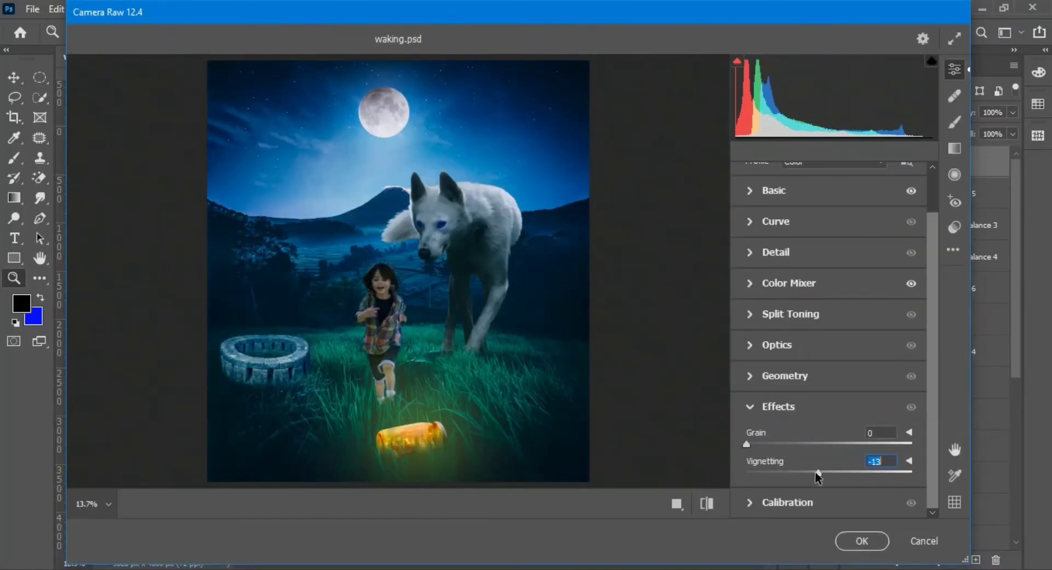
pyautogui.click(862, 541)
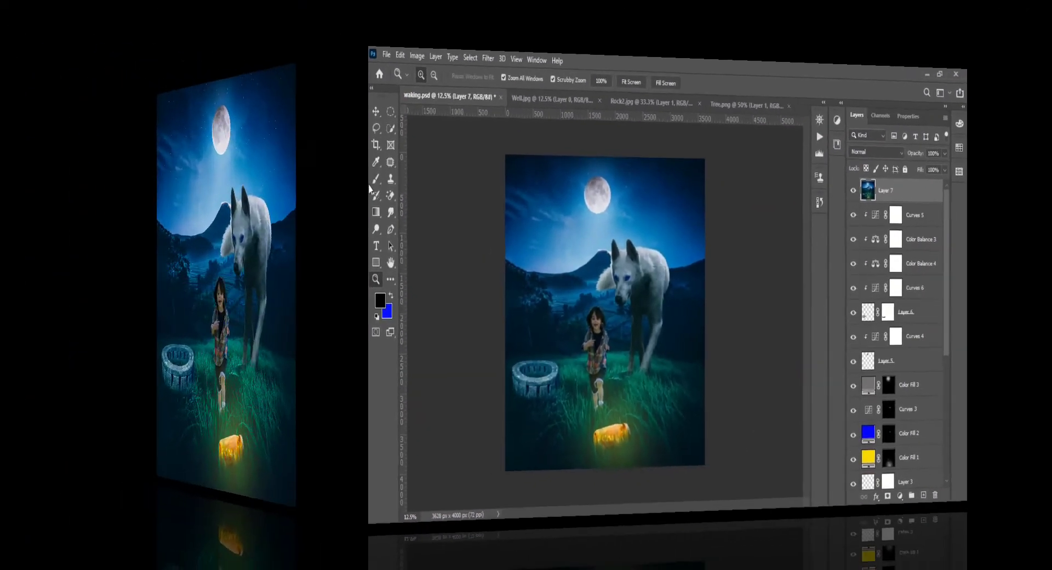